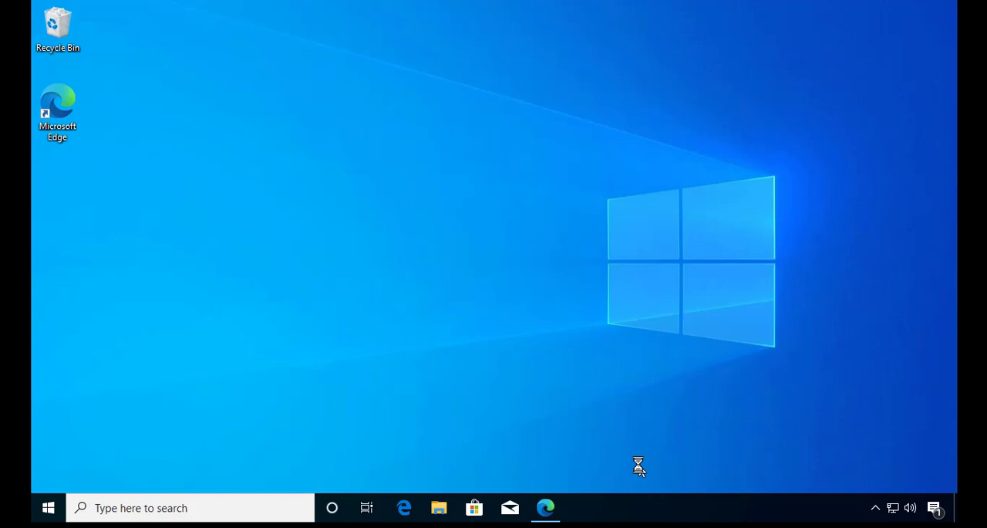
# Step: Switch to the Microsoft Edge browser and search Google for "vlookup"
pyautogui.click(617, 381)
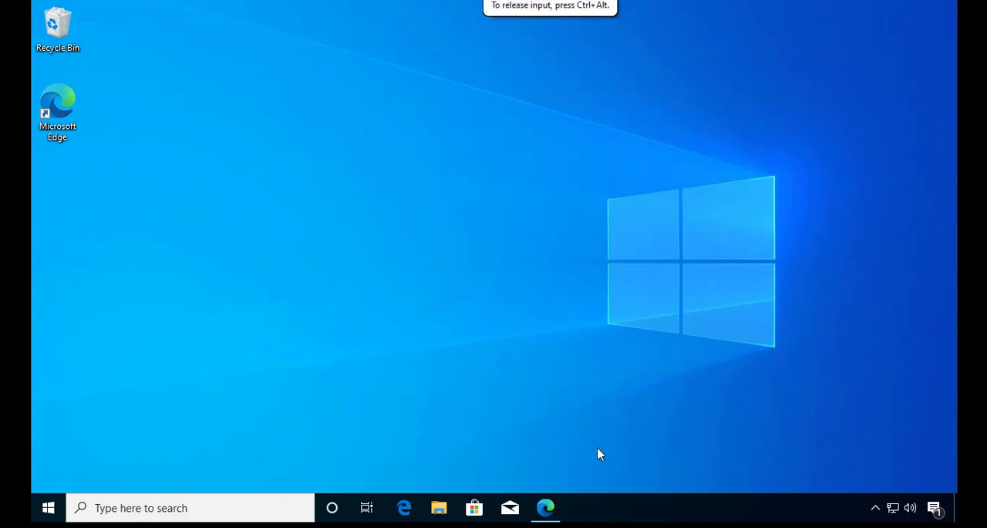
pyautogui.click(546, 507)
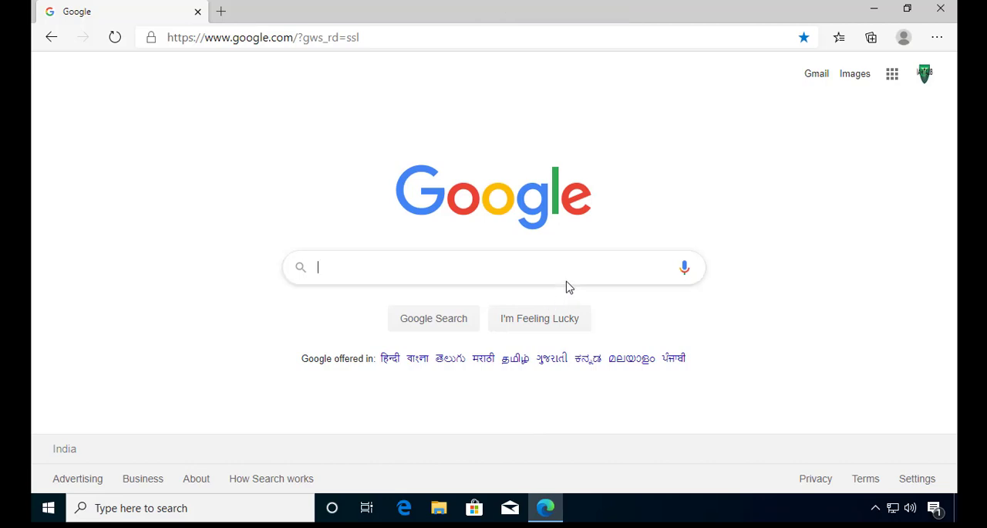
pyautogui.write('vloo')
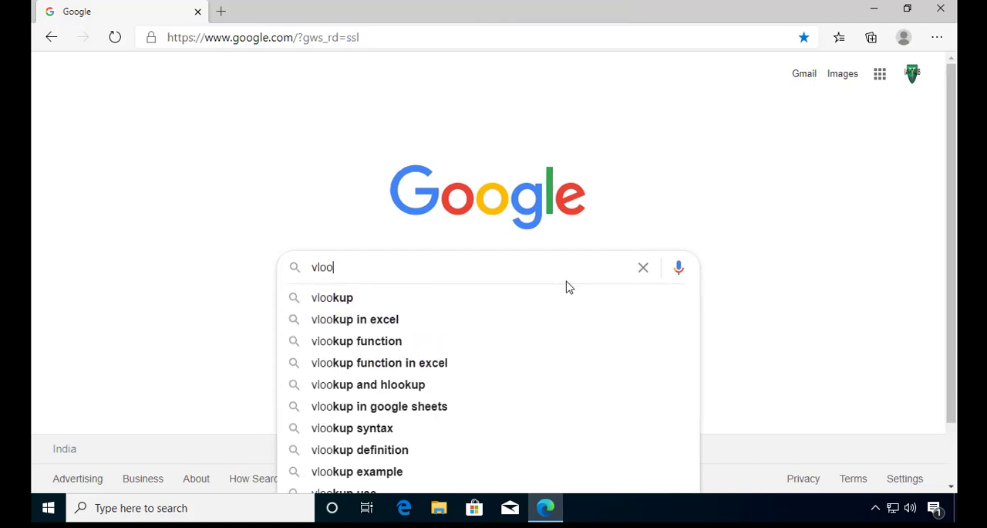
pyautogui.write('kup')
pyautogui.press('Return')
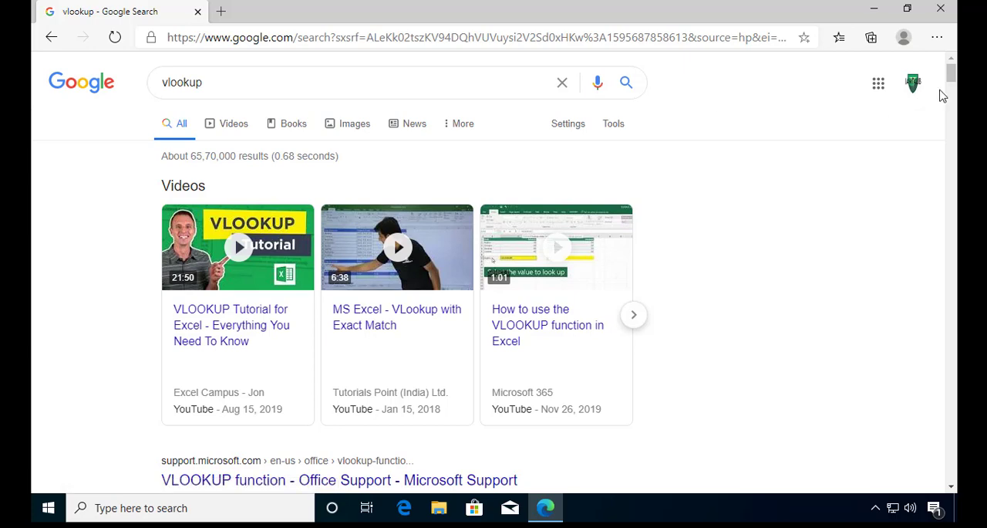
pyautogui.moveTo(953, 78)
pyautogui.mouseDown()
pyautogui.moveTo(954, 115)
pyautogui.moveTo(954, 71)
pyautogui.mouseUp()
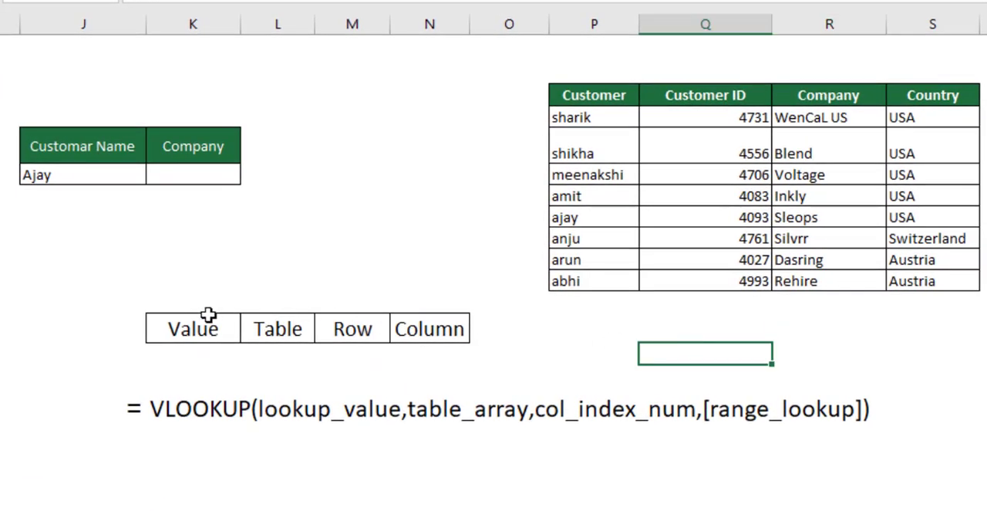
# Step: Examine the Value, Table, Row and Column cells above the VLOOKUP syntax line one after another
pyautogui.click(168, 330)
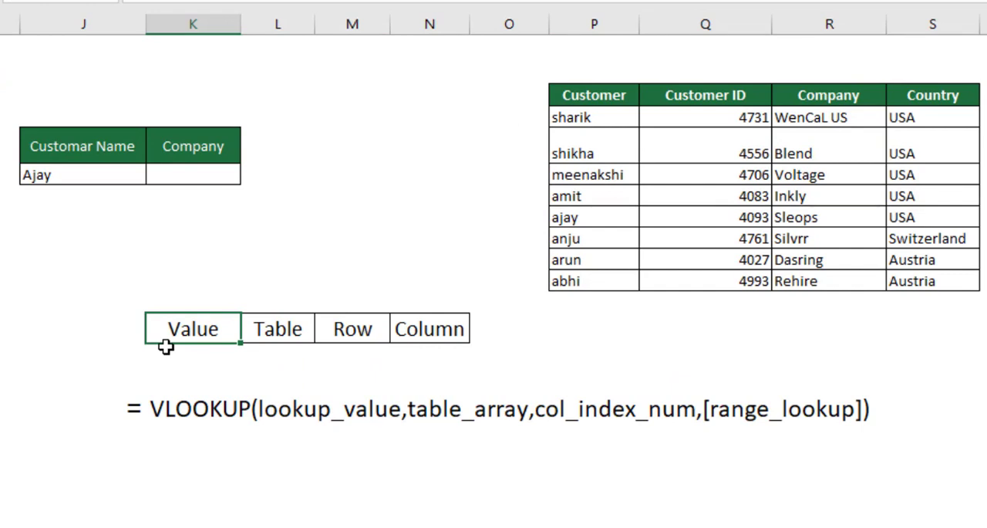
pyautogui.click(284, 340)
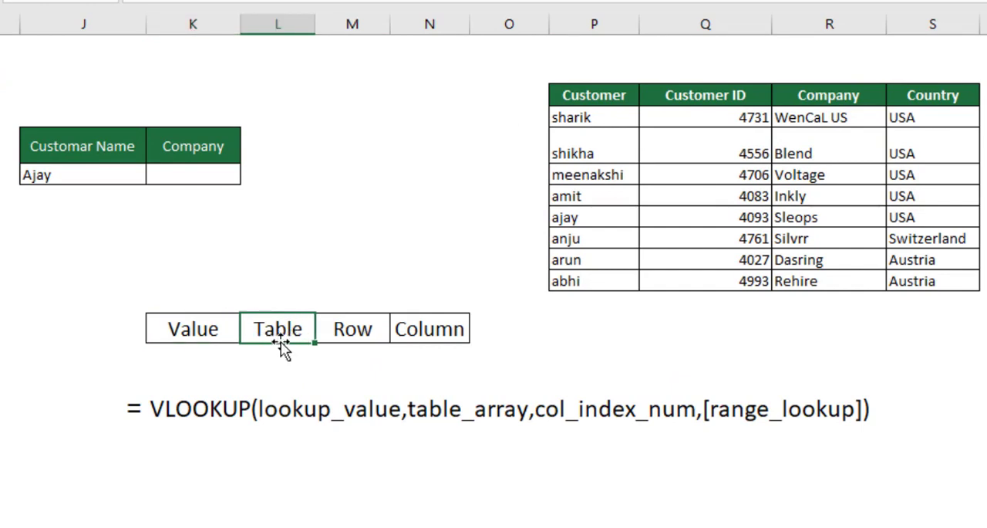
pyautogui.click(157, 336)
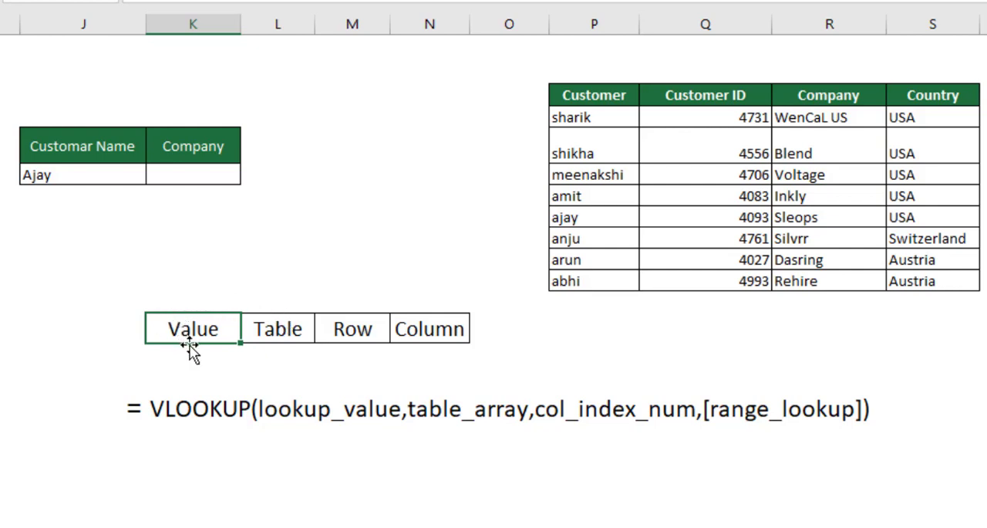
pyautogui.click(284, 327)
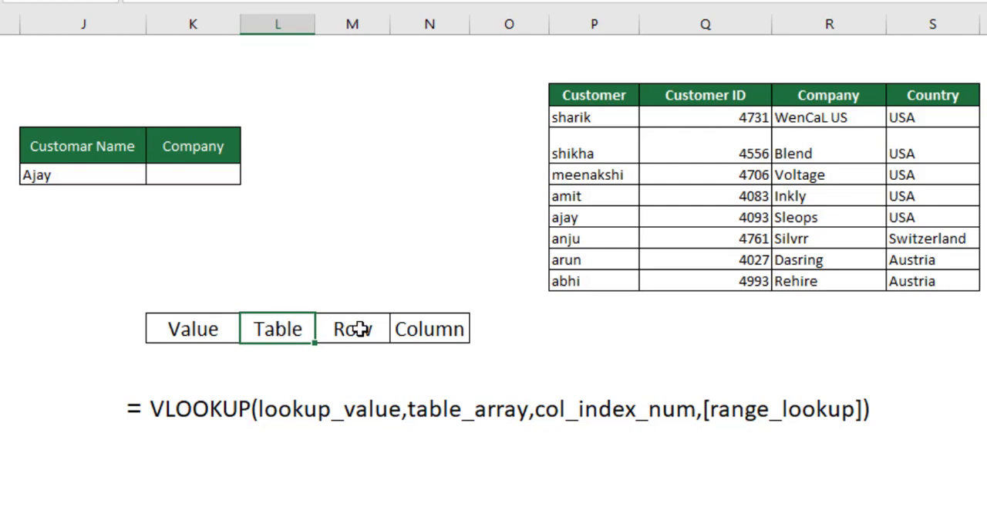
pyautogui.click(360, 329)
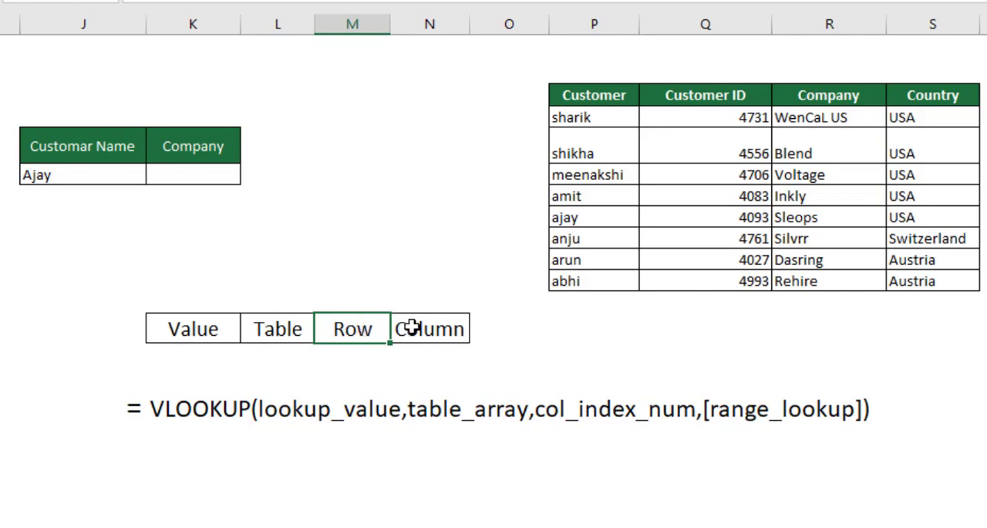
pyautogui.click(442, 326)
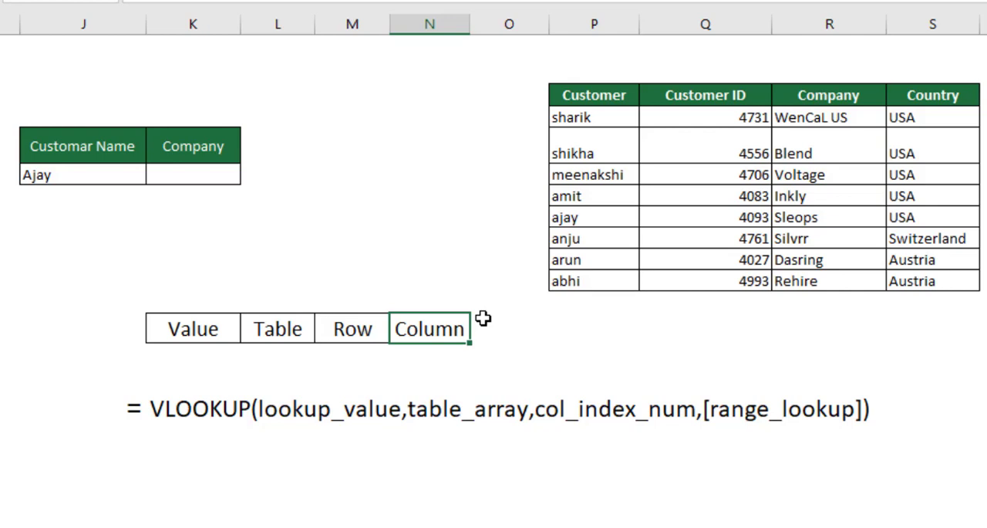
pyautogui.click(162, 327)
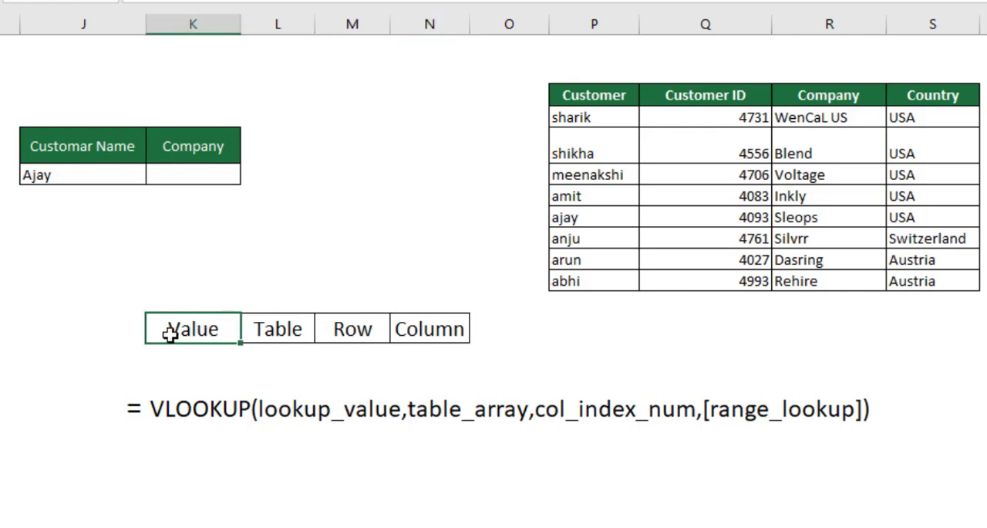
pyautogui.click(294, 329)
pyautogui.click(171, 327)
pyautogui.click(291, 329)
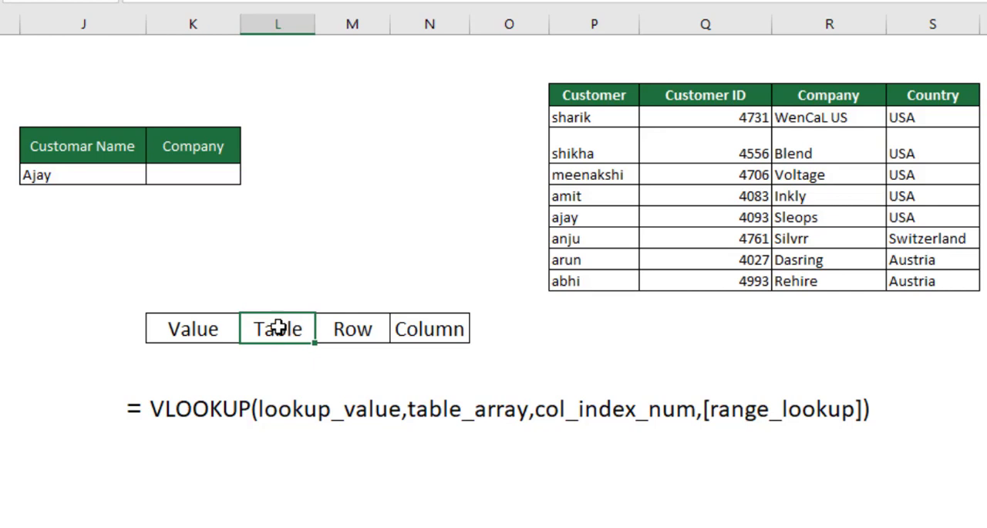
pyautogui.click(373, 328)
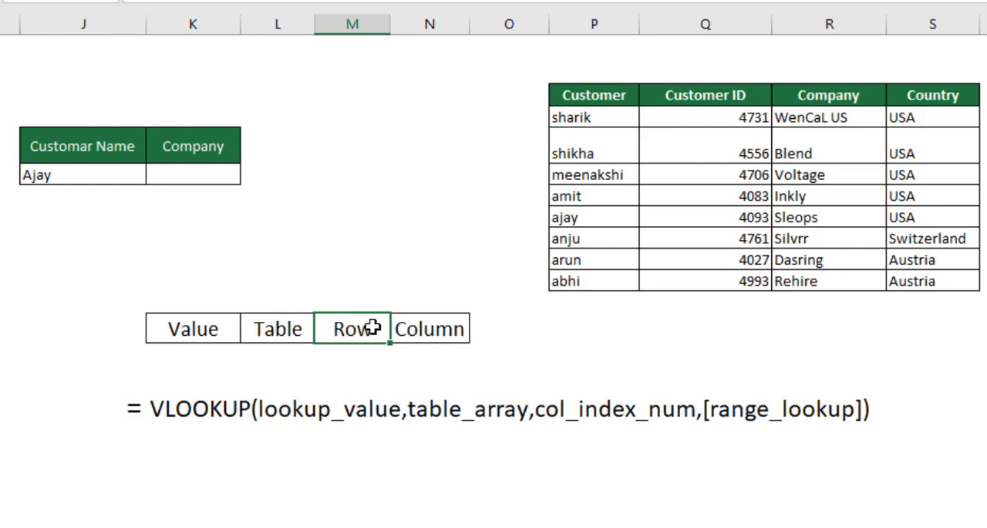
pyautogui.click(453, 324)
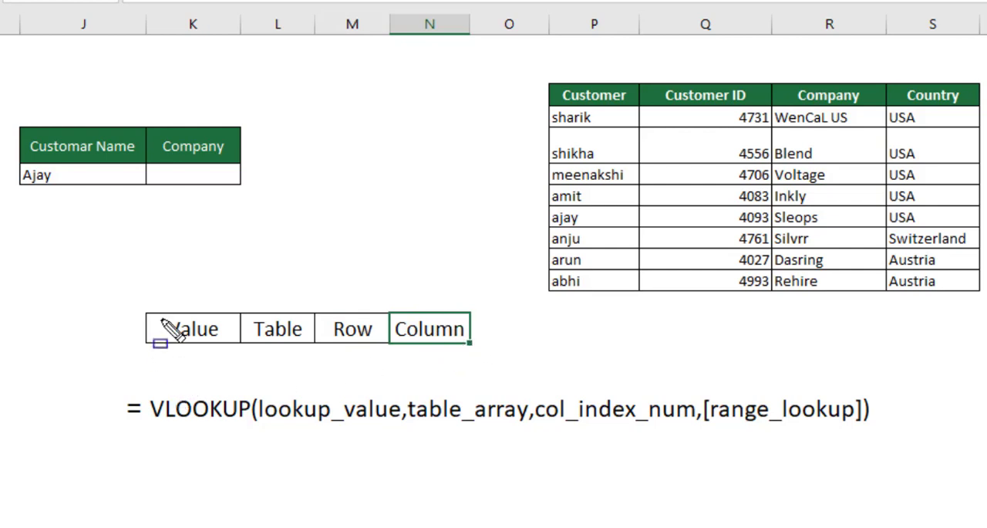
# Step: Annotate the Value cell with a blue box and an arrow leading to it from the customer name in the lookup table
pyautogui.moveTo(161, 313); pyautogui.dragTo(231, 341)
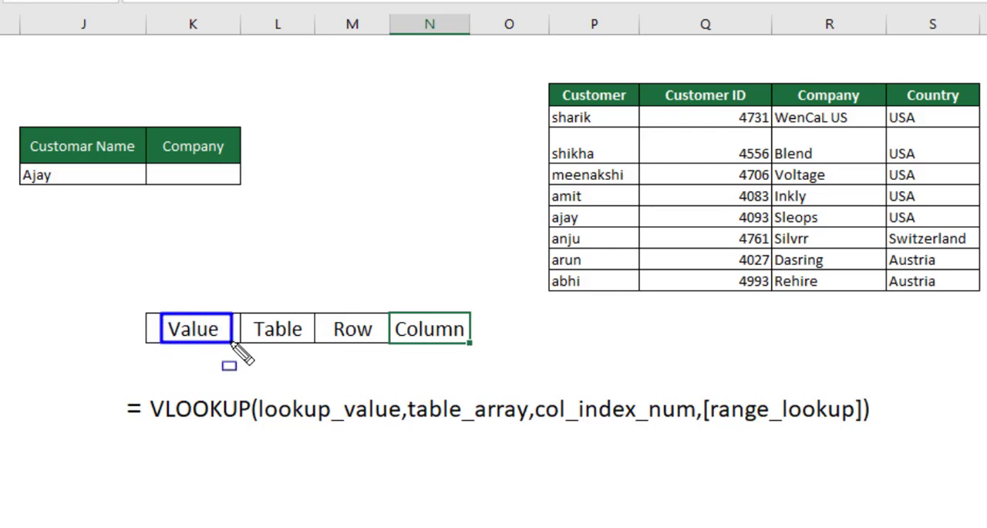
pyautogui.press('a')
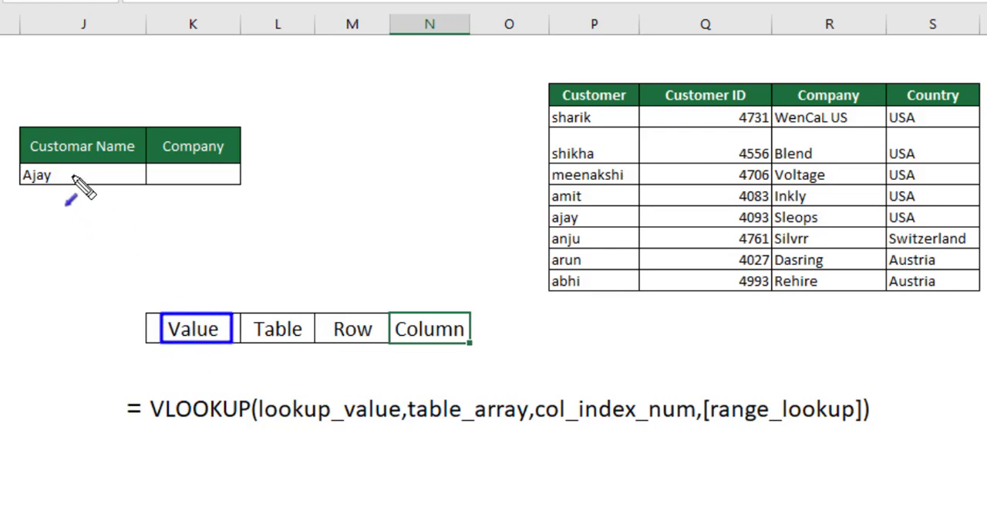
pyautogui.moveTo(73, 174); pyautogui.dragTo(199, 312)
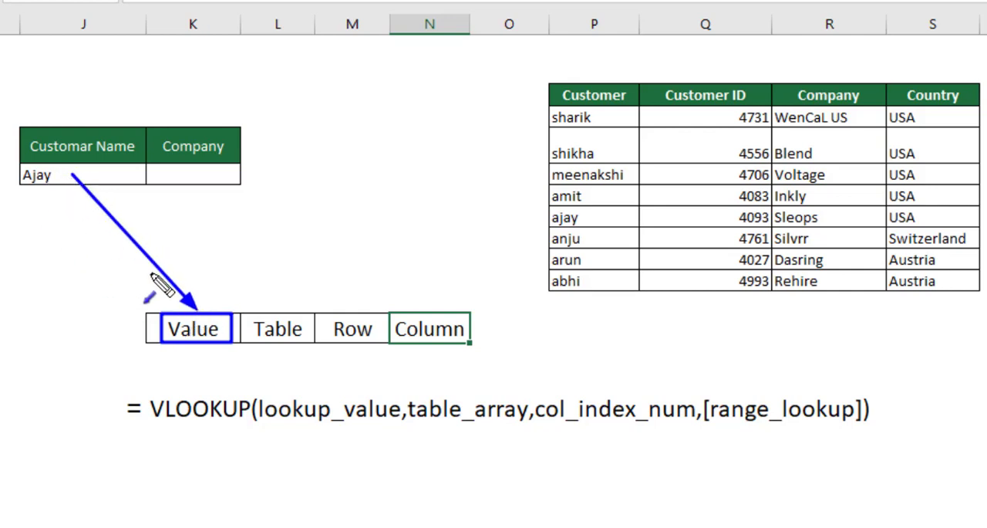
# Step: Draw blue boxes around the Table cell and the whole customer data table, and connect them with an arrow towards the Table cell
pyautogui.press('r')
pyautogui.moveTo(246, 316); pyautogui.dragTo(315, 344)
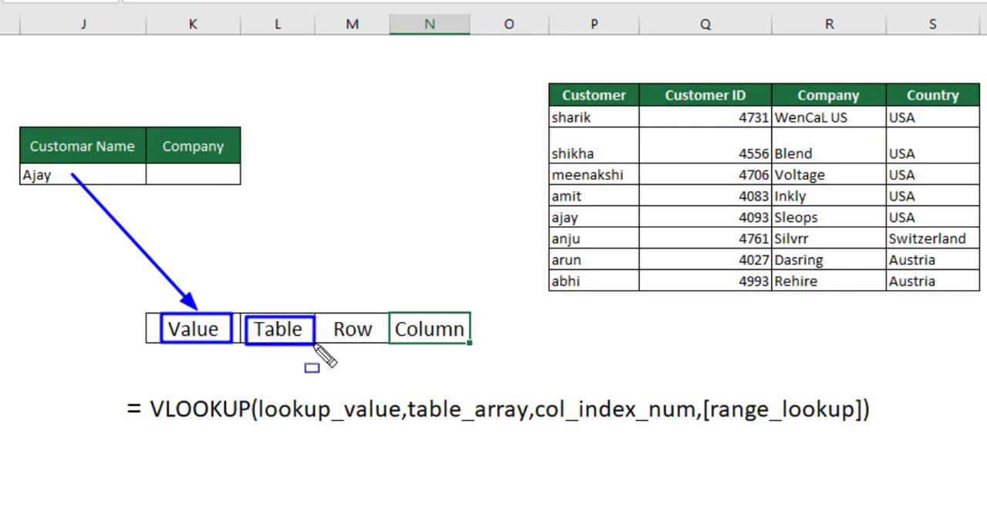
pyautogui.moveTo(539, 68); pyautogui.dragTo(986, 306)
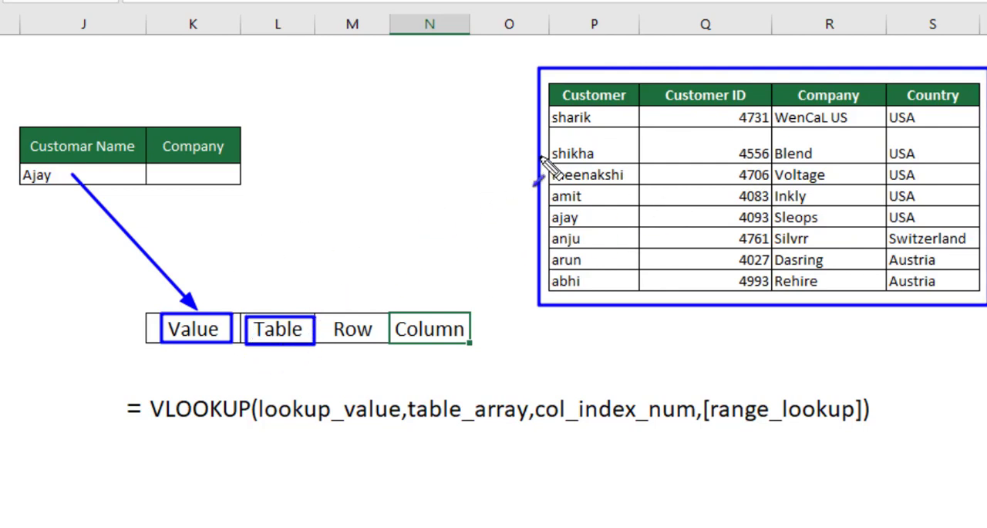
pyautogui.moveTo(536, 161); pyautogui.dragTo(289, 310)
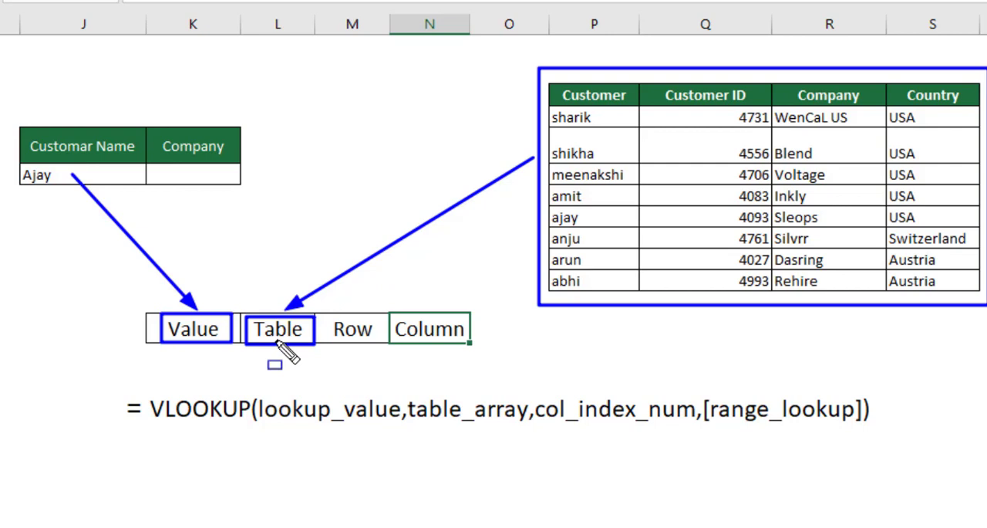
# Step: Box the lookup customer name and its matching row in the data table, and draw an arrow from the Row cell to that row
pyautogui.moveTo(5, 165)
pyautogui.mouseDown()
pyautogui.moveTo(62, 195)
pyautogui.moveTo(108, 193)
pyautogui.mouseUp()
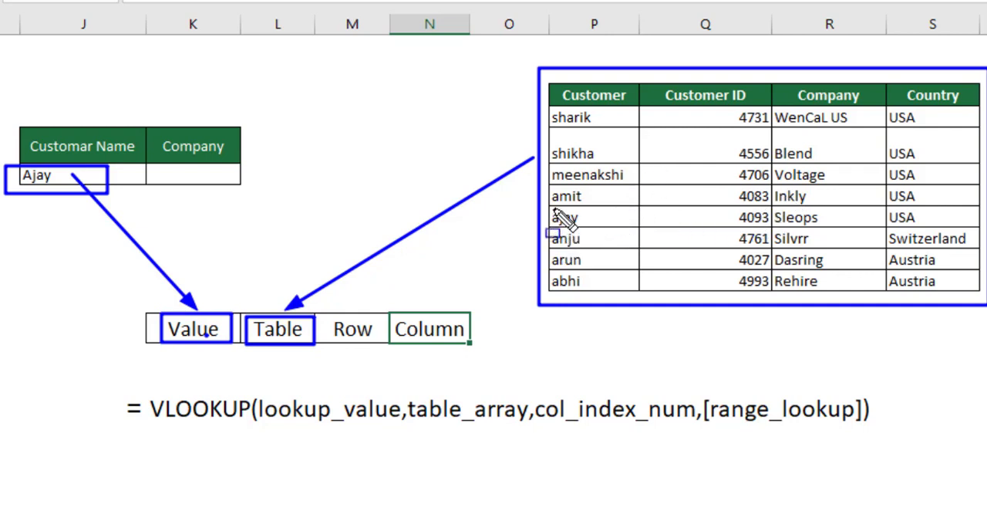
pyautogui.moveTo(551, 207)
pyautogui.mouseDown()
pyautogui.moveTo(694, 229)
pyautogui.moveTo(969, 223)
pyautogui.moveTo(975, 231)
pyautogui.mouseUp()
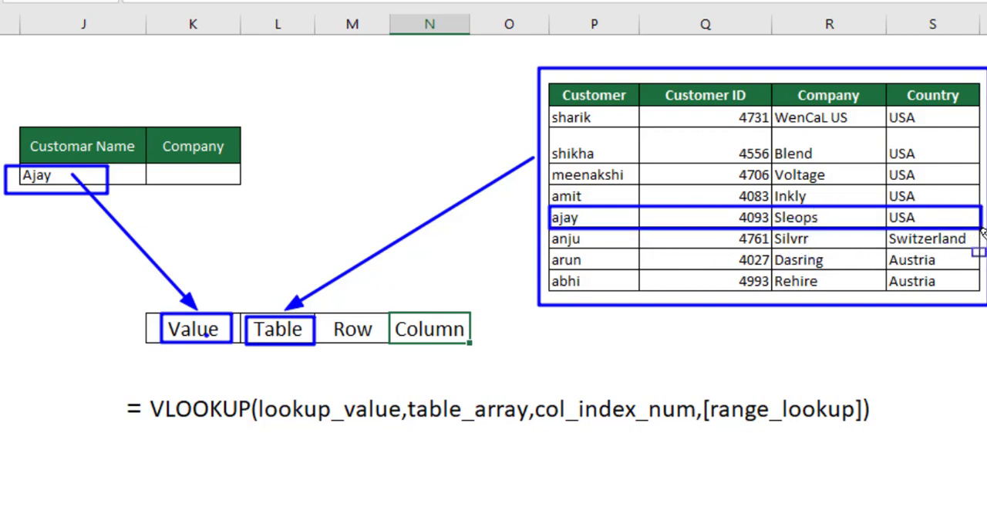
pyautogui.moveTo(360, 321)
pyautogui.mouseDown()
pyautogui.moveTo(541, 241)
pyautogui.moveTo(548, 219)
pyautogui.mouseUp()
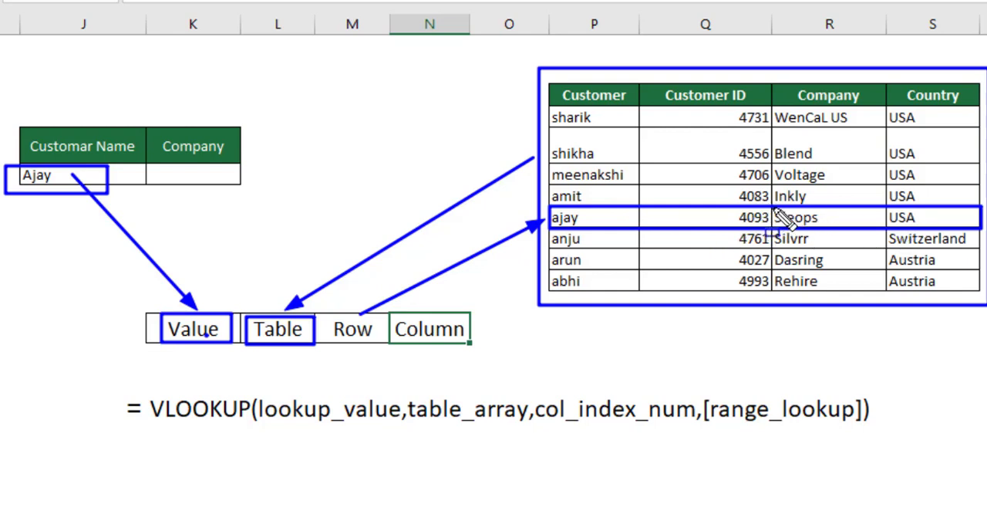
# Step: Box the company entry Sleops and the Company header of the lookup table, with an arrow from the Column cell to Sleops
pyautogui.moveTo(775, 208); pyautogui.dragTo(873, 227)
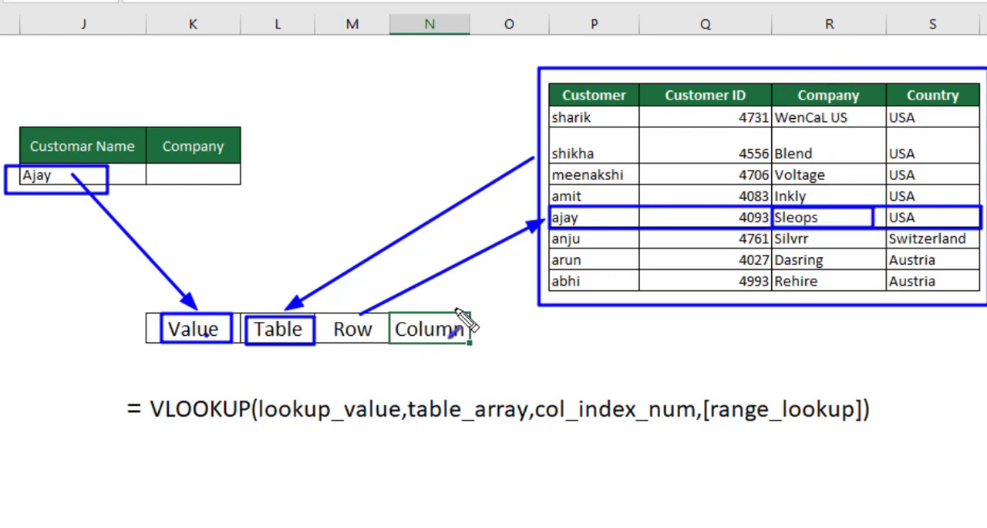
pyautogui.moveTo(462, 309); pyautogui.dragTo(796, 227)
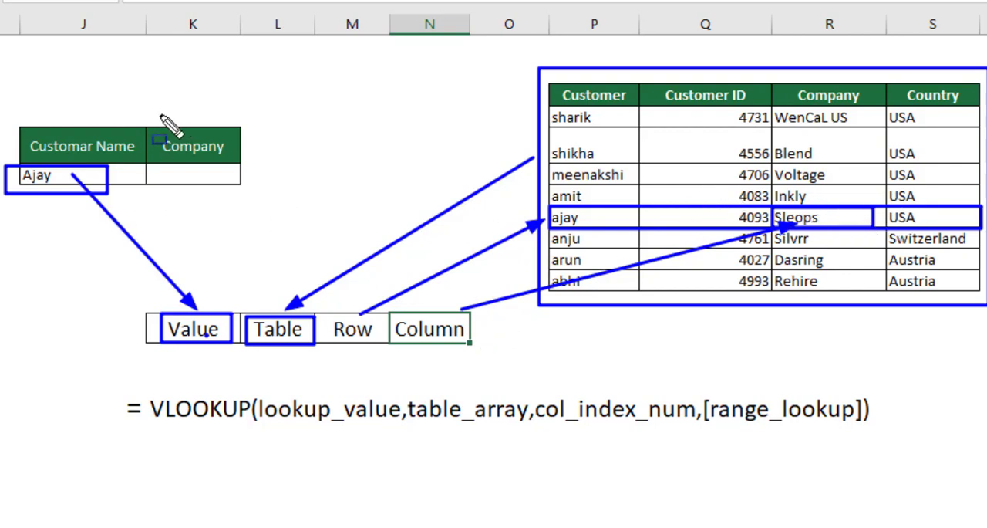
pyautogui.moveTo(157, 119)
pyautogui.mouseDown()
pyautogui.moveTo(226, 165)
pyautogui.moveTo(245, 164)
pyautogui.mouseUp()
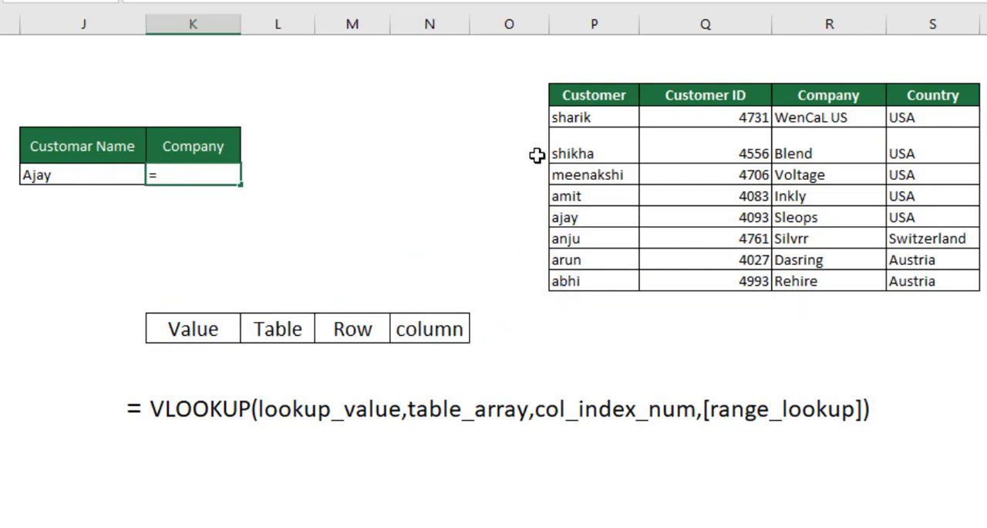
# Step: Begin a VLOOKUP formula in the empty Company cell K6
pyautogui.write('vlo')
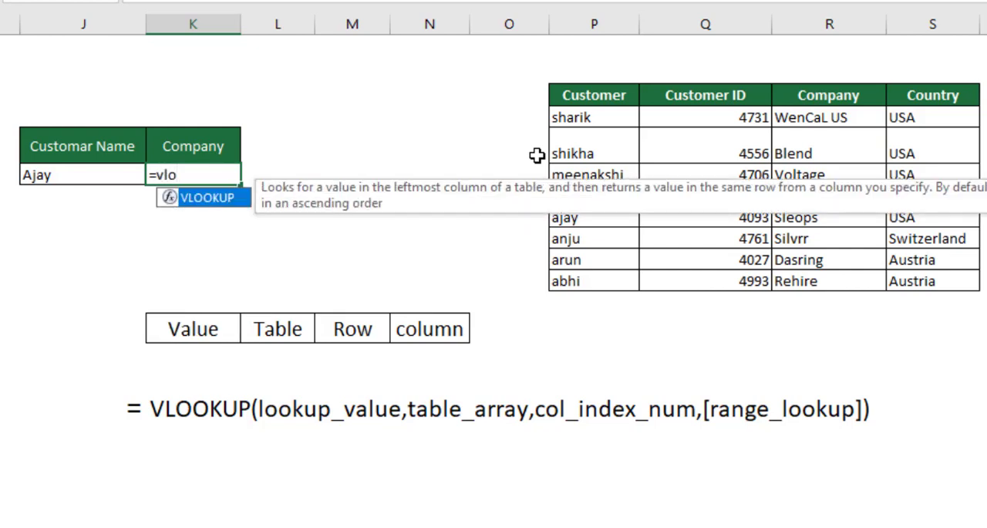
pyautogui.press('Tab')
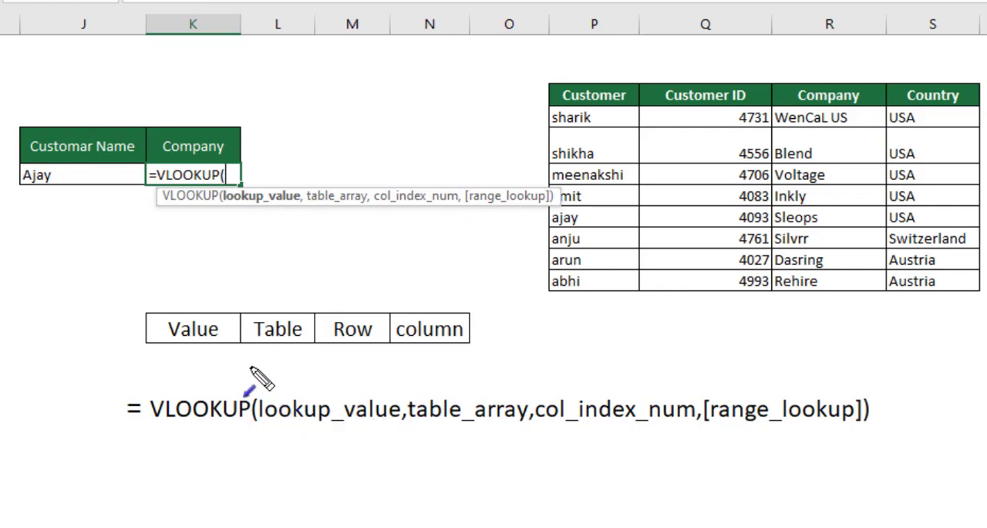
# Step: Annotate lookup_value with arrows from the customer name through Value, and box the data table with an arrow to table_array
pyautogui.moveTo(219, 342)
pyautogui.mouseDown()
pyautogui.moveTo(270, 370)
pyautogui.moveTo(310, 418)
pyautogui.mouseUp()
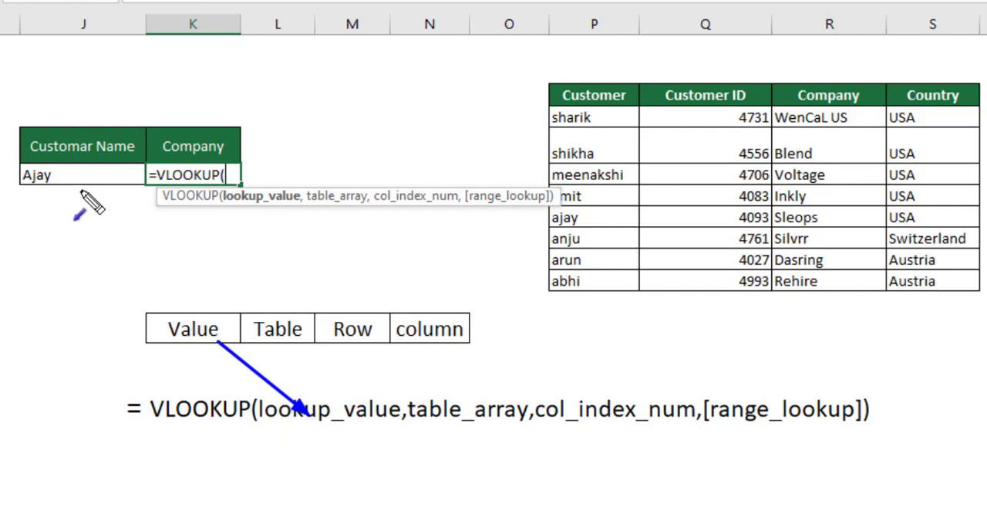
pyautogui.moveTo(76, 185)
pyautogui.mouseDown()
pyautogui.moveTo(177, 284)
pyautogui.moveTo(186, 313)
pyautogui.mouseUp()
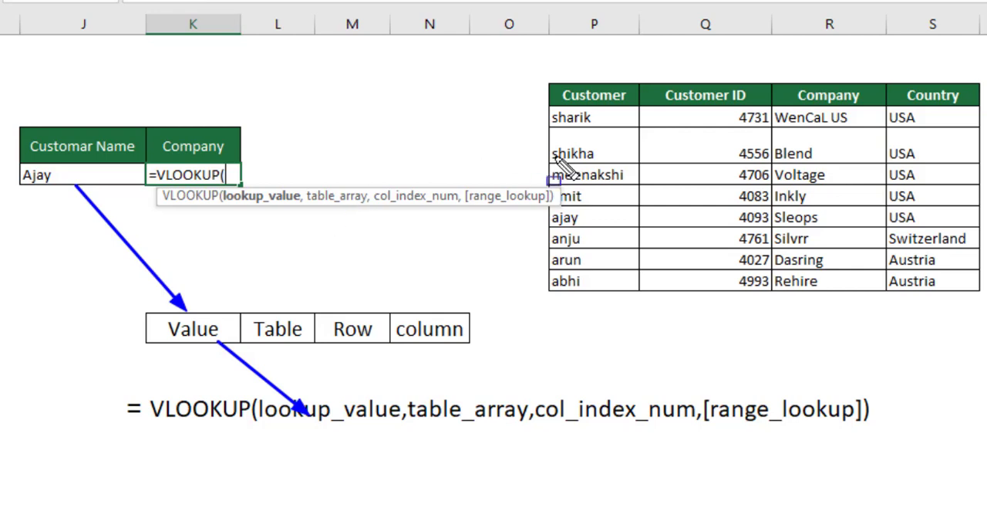
pyautogui.moveTo(542, 70)
pyautogui.mouseDown()
pyautogui.moveTo(709, 216)
pyautogui.moveTo(984, 341)
pyautogui.moveTo(986, 304)
pyautogui.mouseUp()
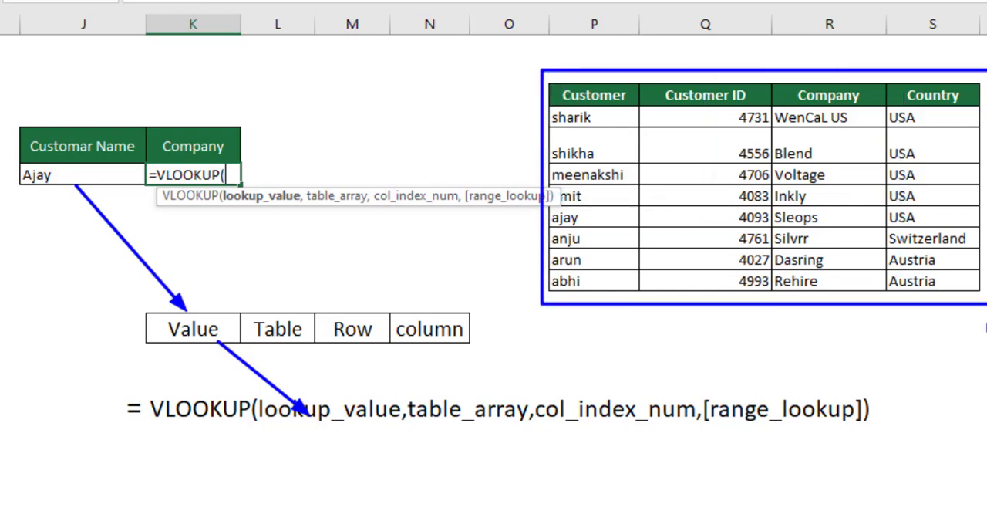
pyautogui.moveTo(648, 309)
pyautogui.mouseDown()
pyautogui.moveTo(527, 382)
pyautogui.moveTo(458, 380)
pyautogui.moveTo(453, 400)
pyautogui.moveTo(492, 398)
pyautogui.mouseUp()
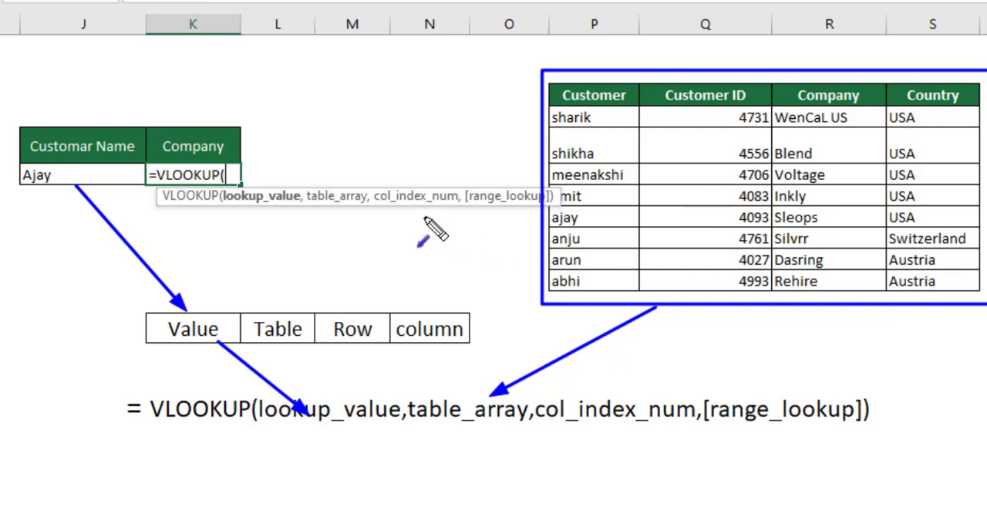
# Step: Box the matching customer's row in the data table, then clear all the annotations
pyautogui.press('f')
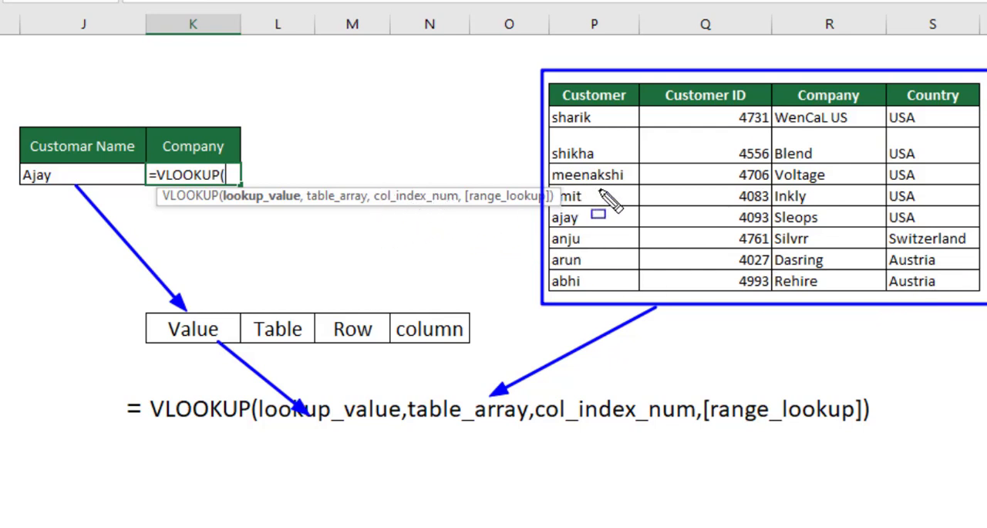
pyautogui.moveTo(555, 210)
pyautogui.mouseDown()
pyautogui.moveTo(723, 230)
pyautogui.moveTo(976, 229)
pyautogui.mouseUp()
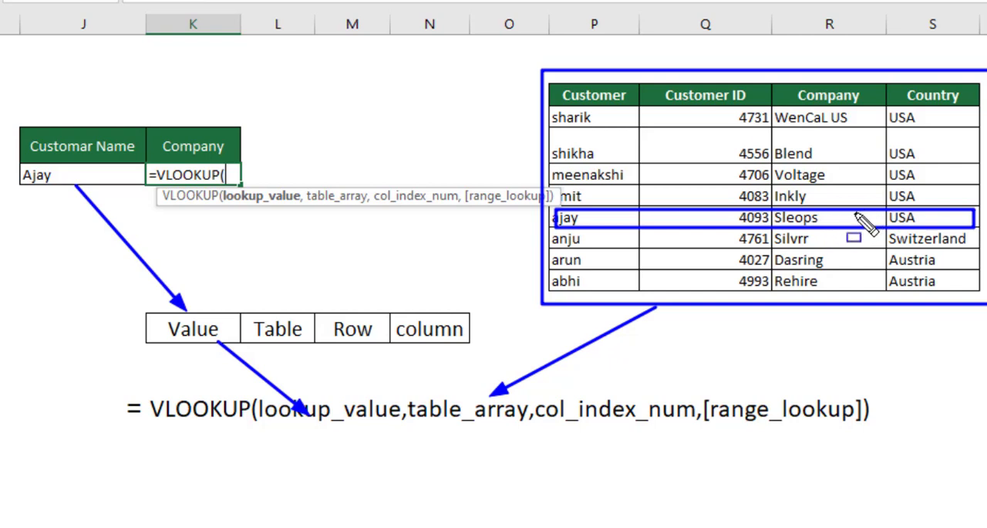
pyautogui.press('Escape')
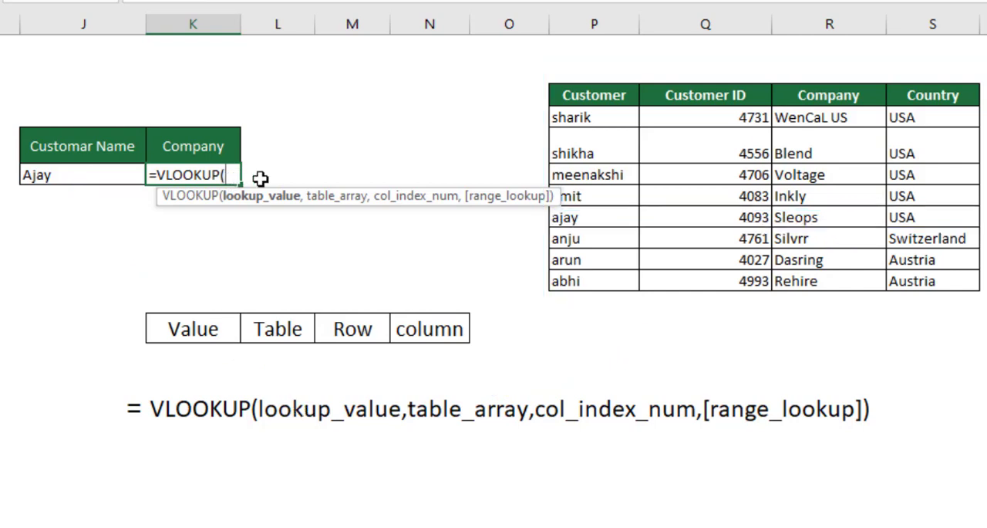
# Step: Set the VLOOKUP lookup value to J6 and the table array to P3:S11
pyautogui.click(94, 175)
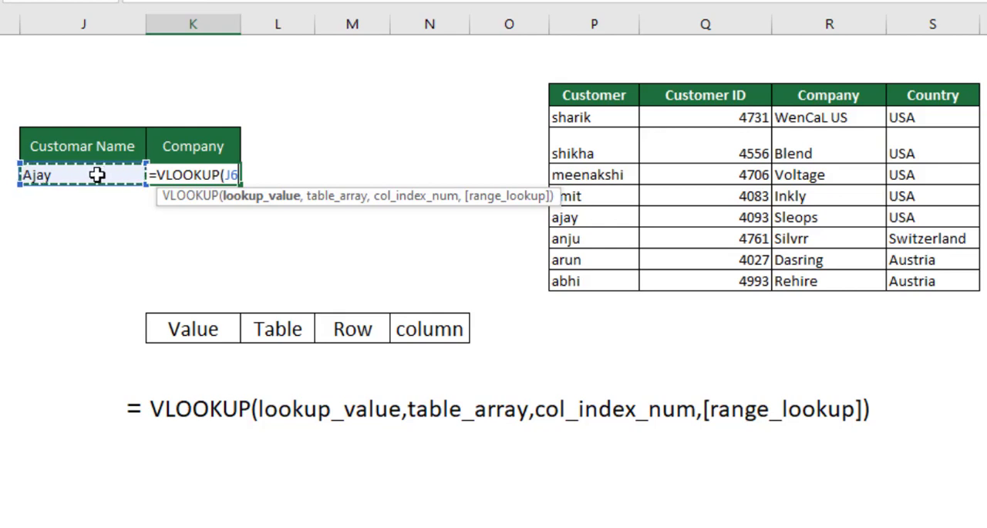
pyautogui.write(',')
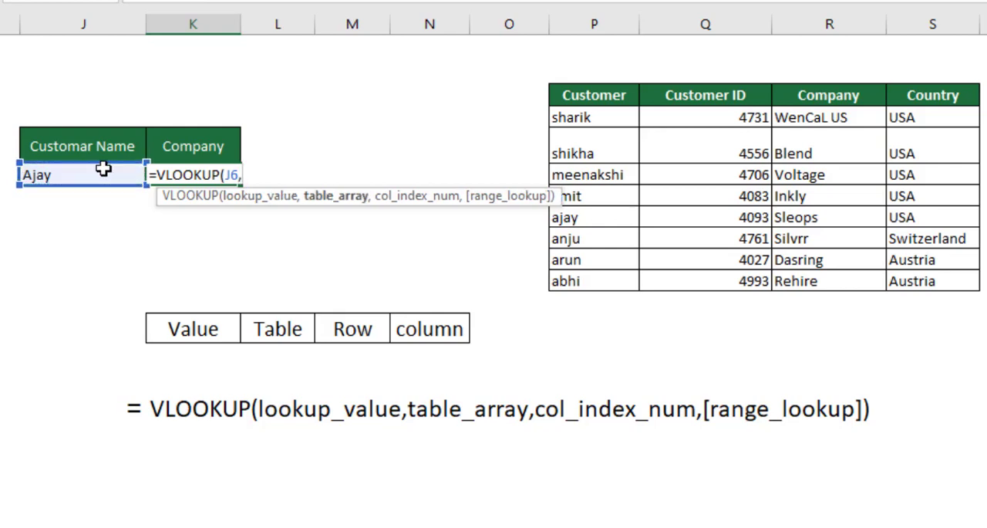
pyautogui.click(571, 95)
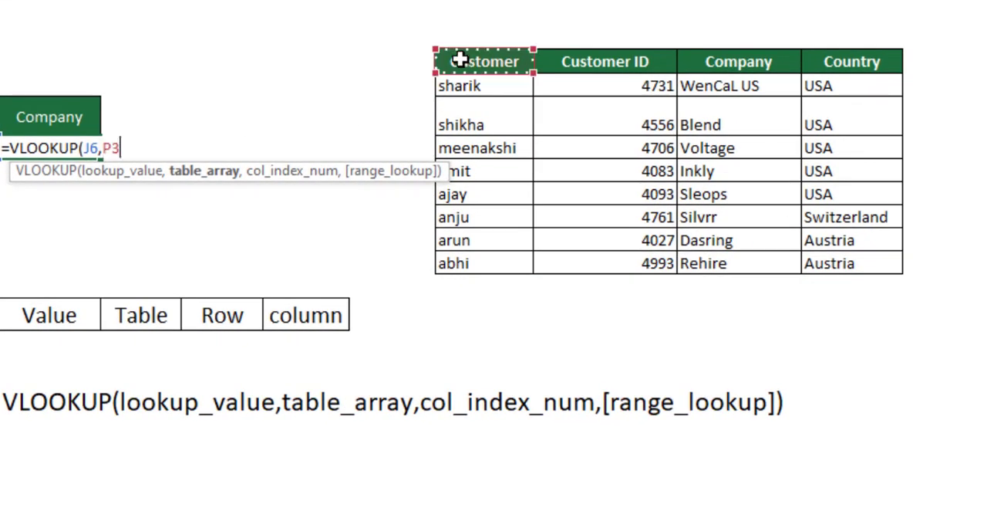
pyautogui.moveTo(460, 59); pyautogui.dragTo(856, 264)
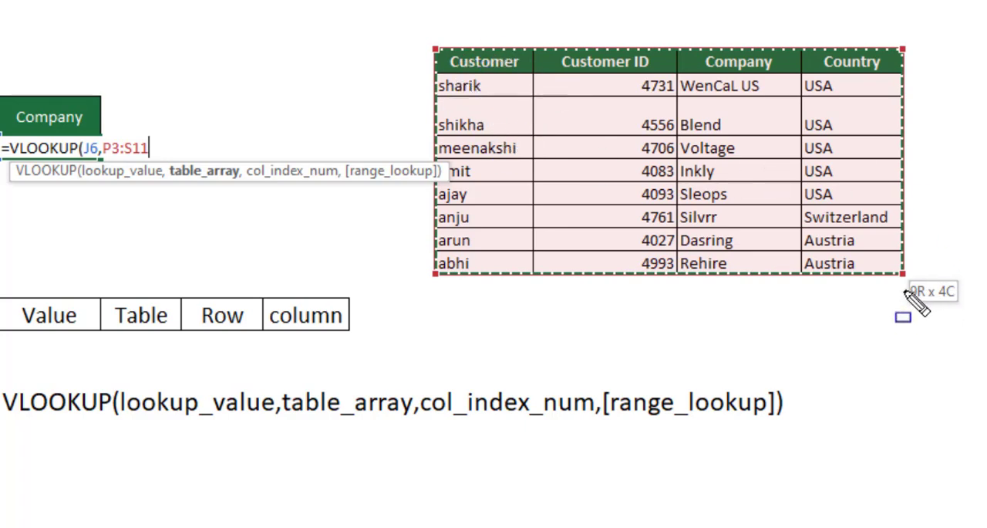
# Step: Draw a blue box around the 9R x 4C selection size beside the data table
pyautogui.moveTo(909, 274); pyautogui.dragTo(970, 310)
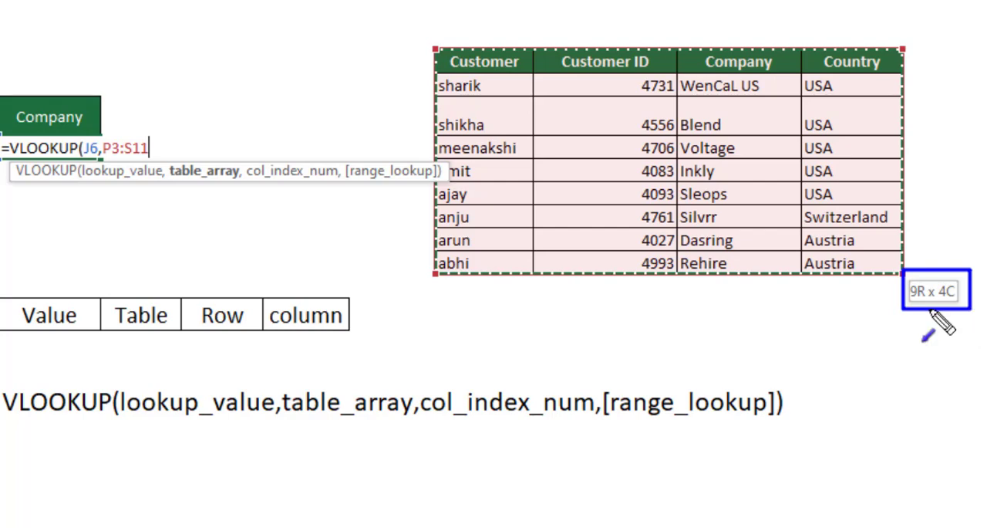
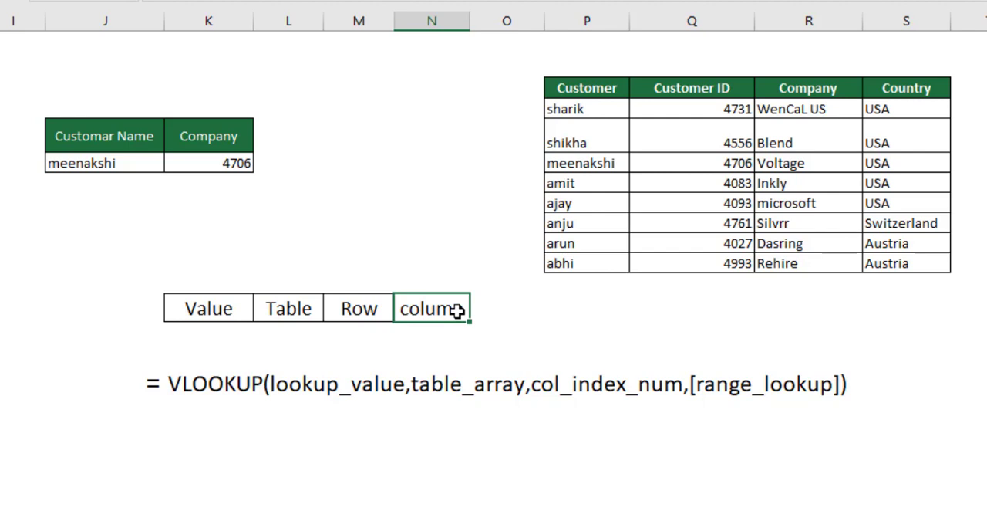
# Step: Draw blue arrows above the data table running from Customer to Country and back, then clear them
pyautogui.click(645, 88)
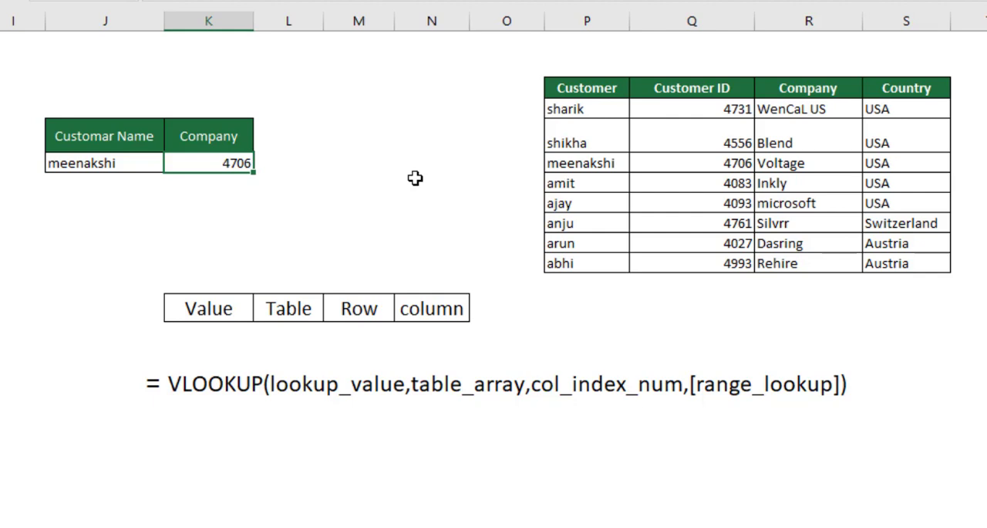
pyautogui.hotkey('ctrl', 'shift', 'd')
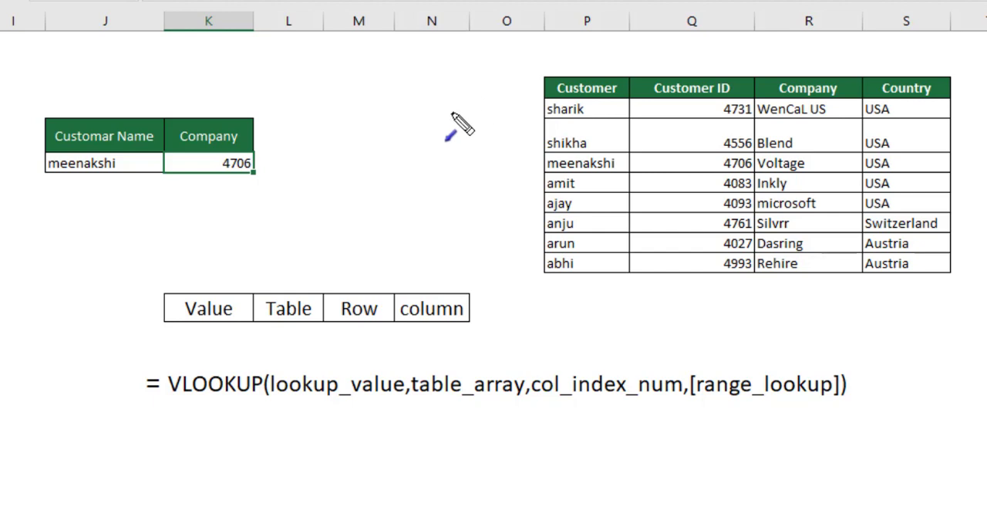
pyautogui.moveTo(574, 70); pyautogui.dragTo(939, 70)
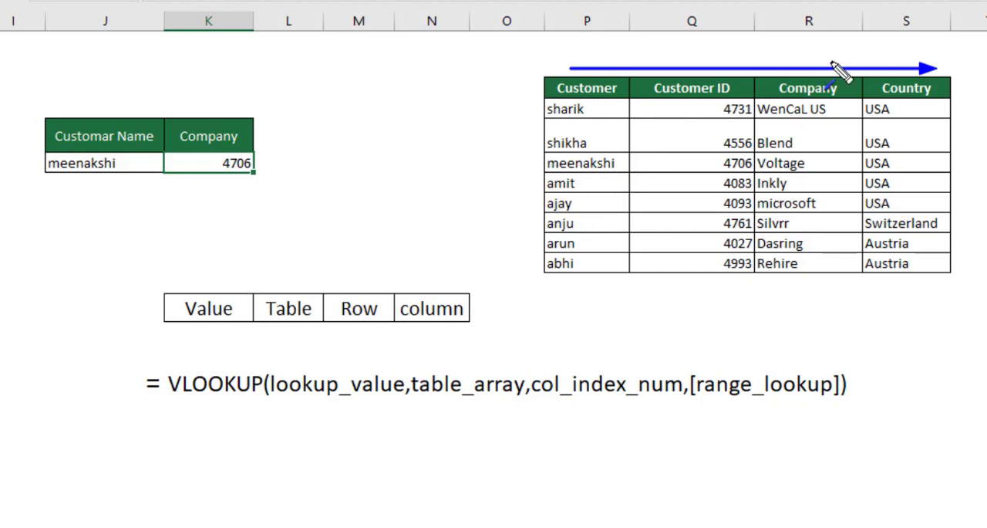
pyautogui.moveTo(918, 48)
pyautogui.mouseDown()
pyautogui.moveTo(663, 73)
pyautogui.moveTo(584, 64)
pyautogui.moveTo(571, 44)
pyautogui.mouseUp()
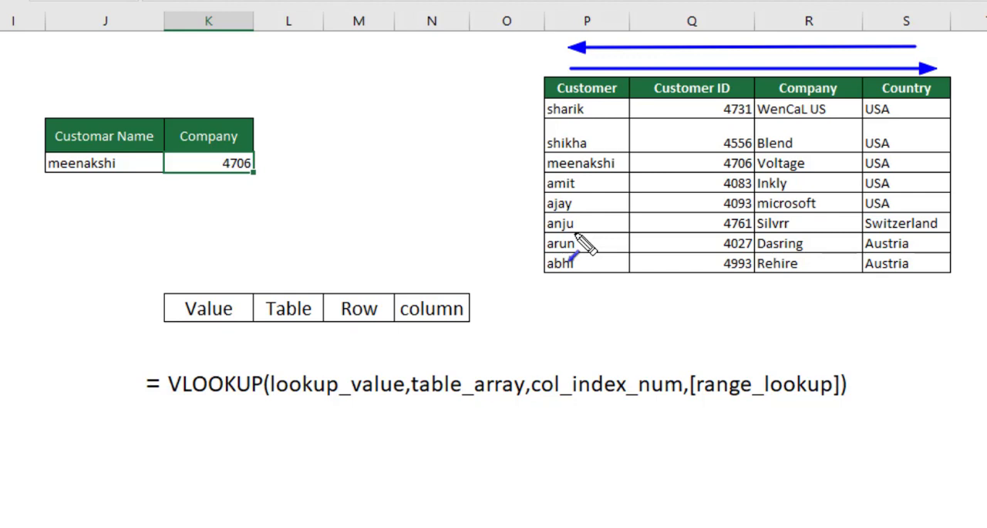
pyautogui.press('Escape')
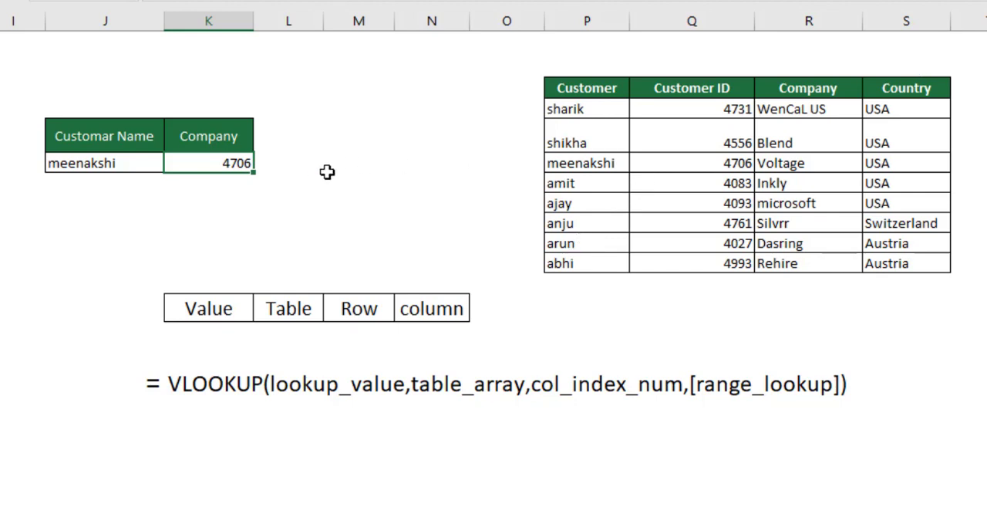
# Step: Replace the formula in K6 with a new VLOOKUP using lookup value J6 and table array P3:S11
pyautogui.press('F2')
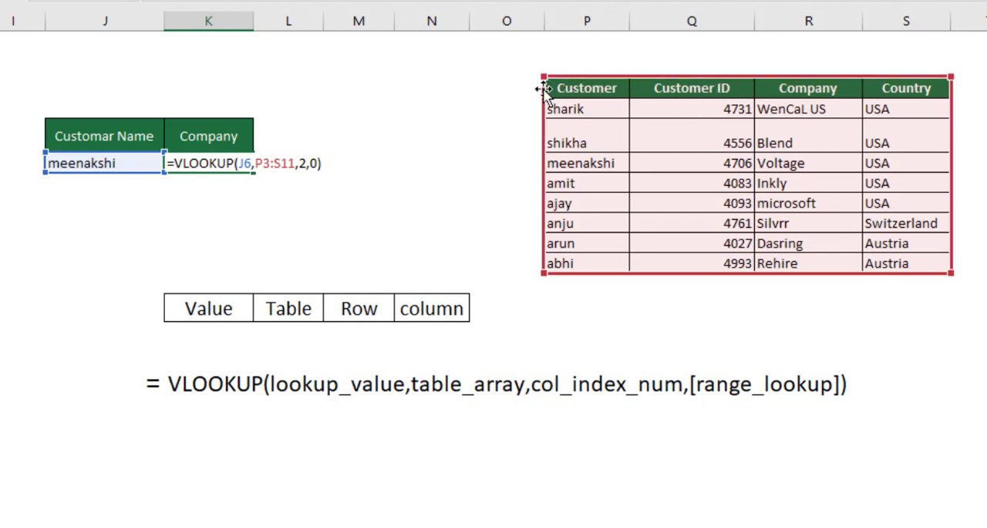
pyautogui.press('Escape')
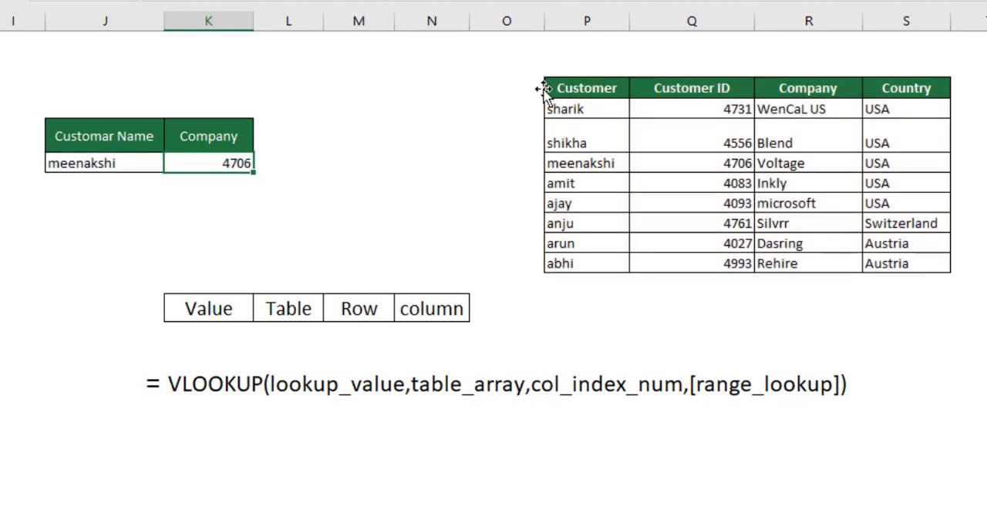
pyautogui.press('Delete')
pyautogui.write('=vl')
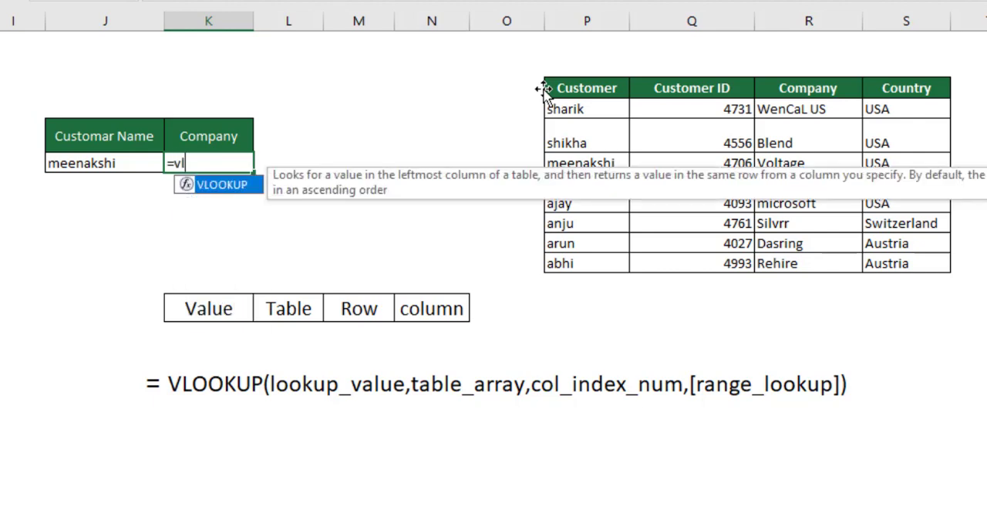
pyautogui.press('Tab')
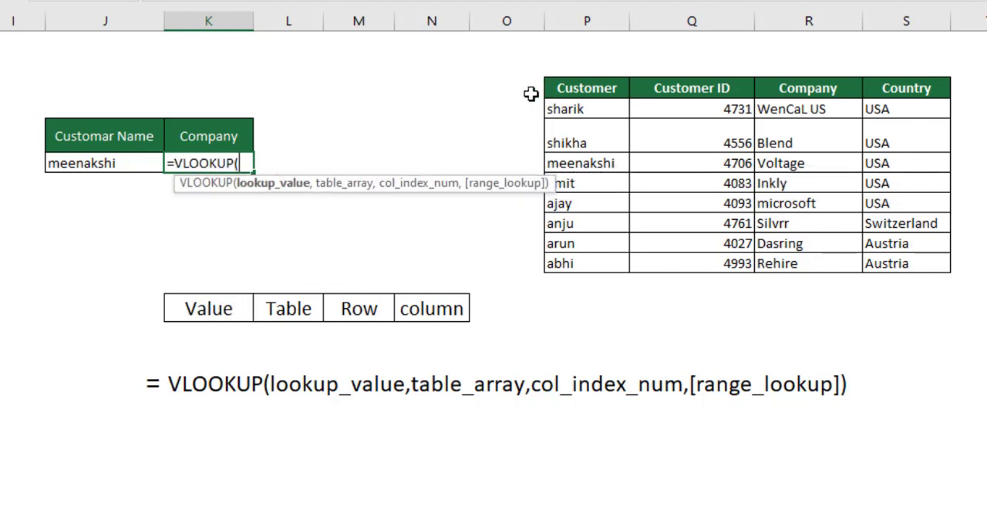
pyautogui.click(101, 162)
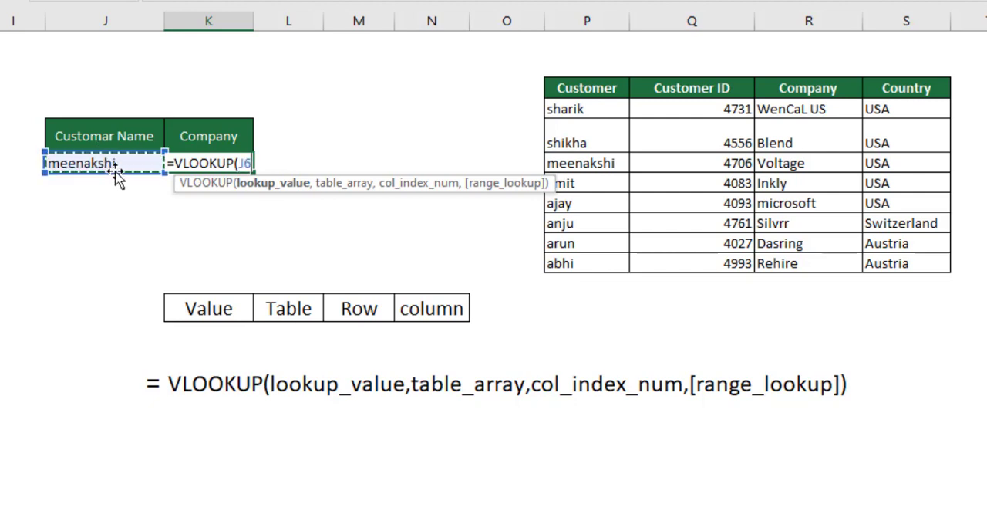
pyautogui.write(',')
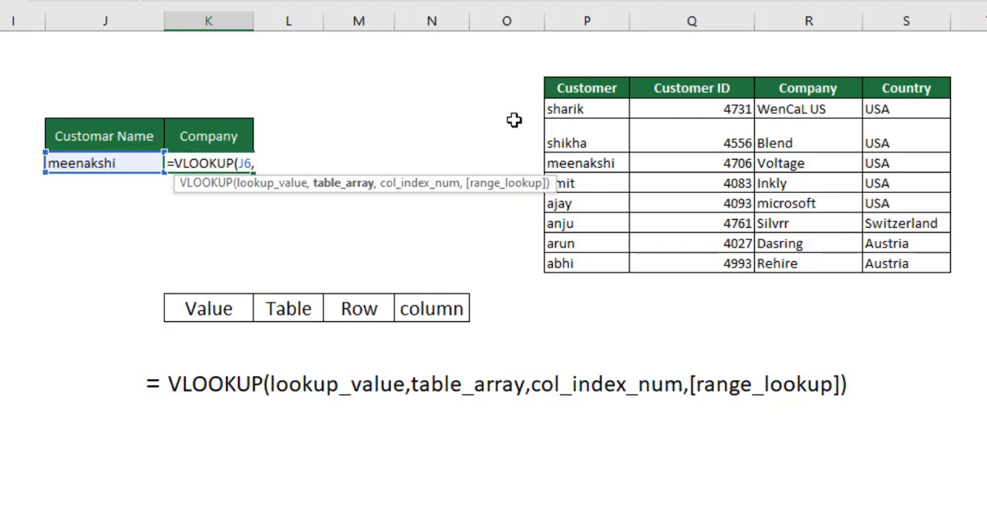
pyautogui.click(583, 89)
pyautogui.moveTo(648, 131); pyautogui.dragTo(907, 263)
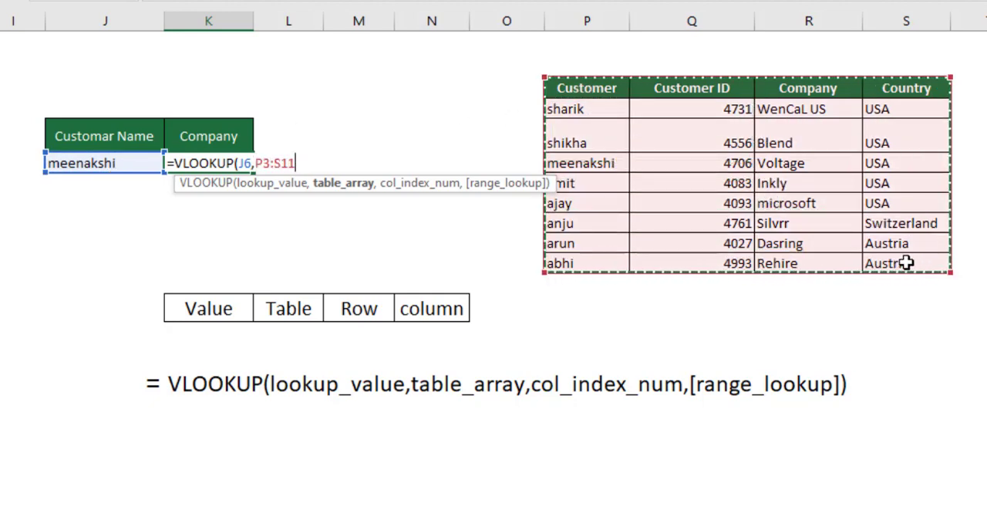
# Step: Complete the K6 VLOOKUP with column index 1 and range lookup 0 for an exact match
pyautogui.write(',')
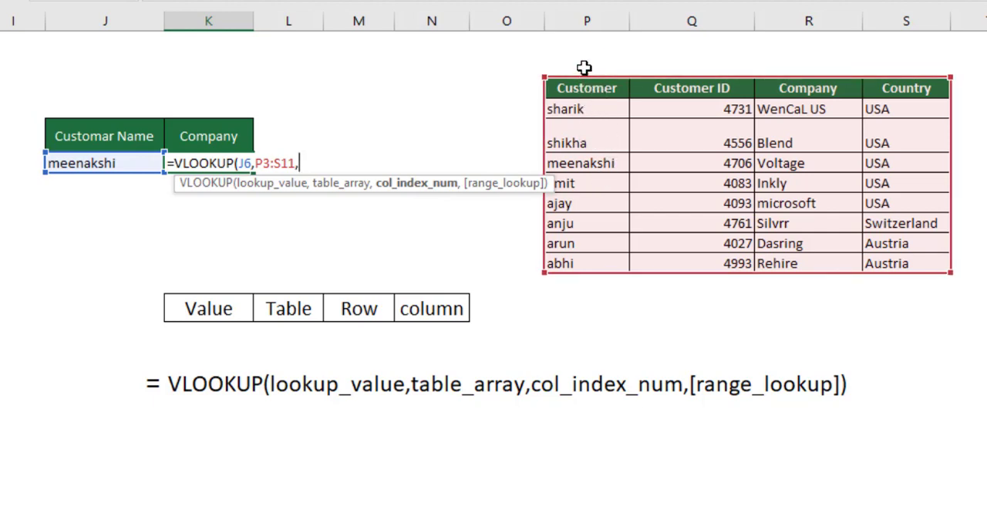
pyautogui.write('1,')
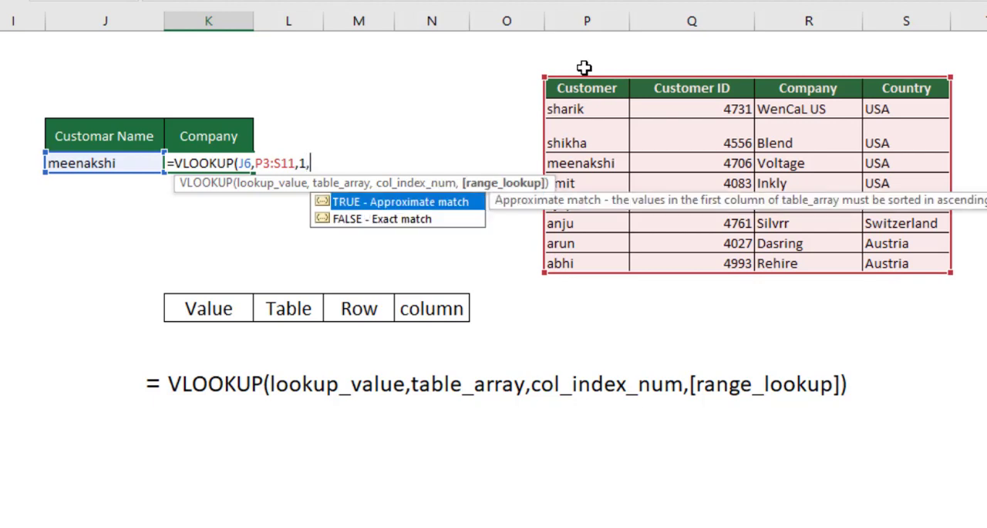
pyautogui.write('0)')
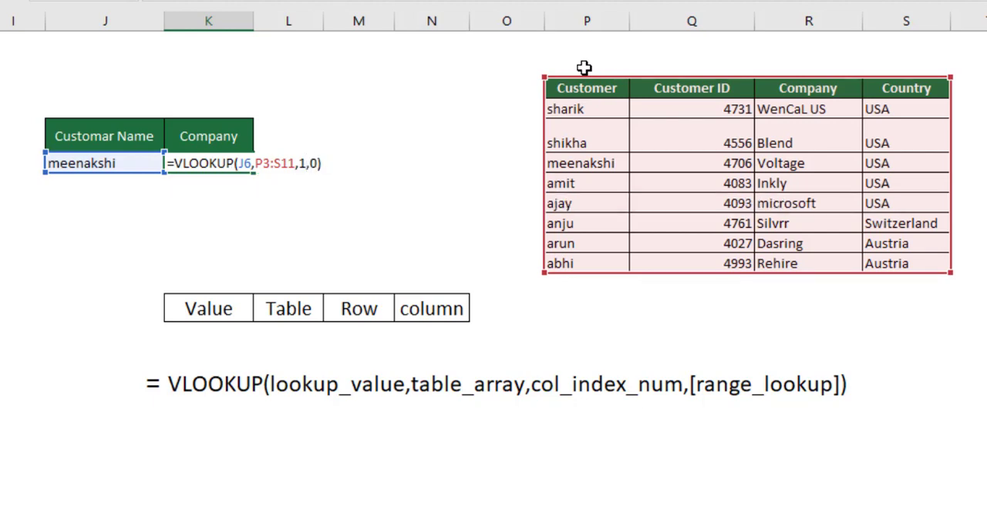
pyautogui.press('Return')
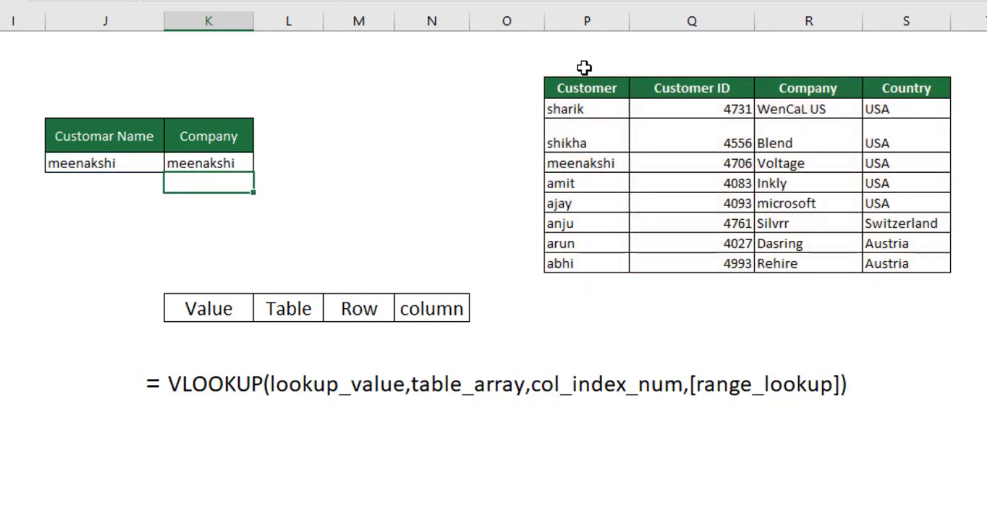
pyautogui.press('Up')
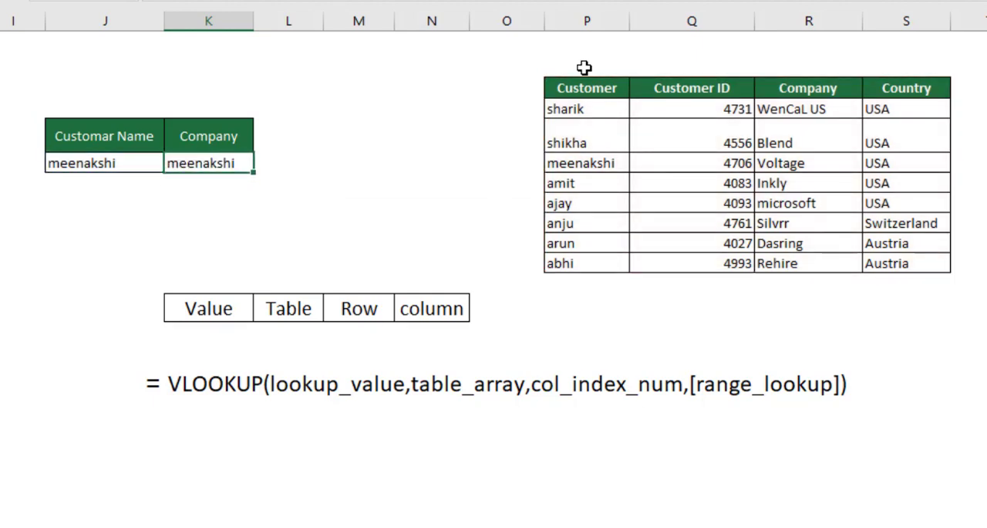
# Step: Replace the name in J6 with the customer ID from the table's first row and compare it with the Customer ID column
pyautogui.press('Left')
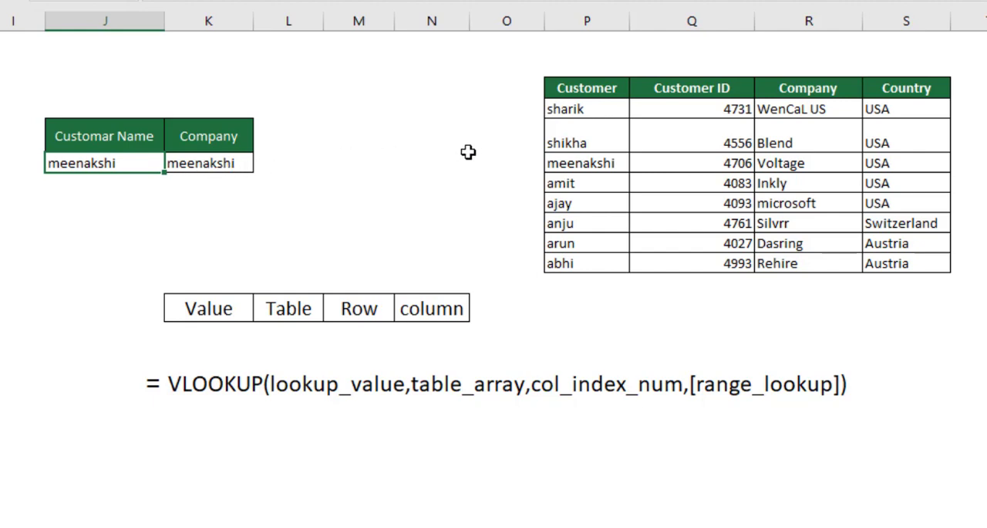
pyautogui.write('47')
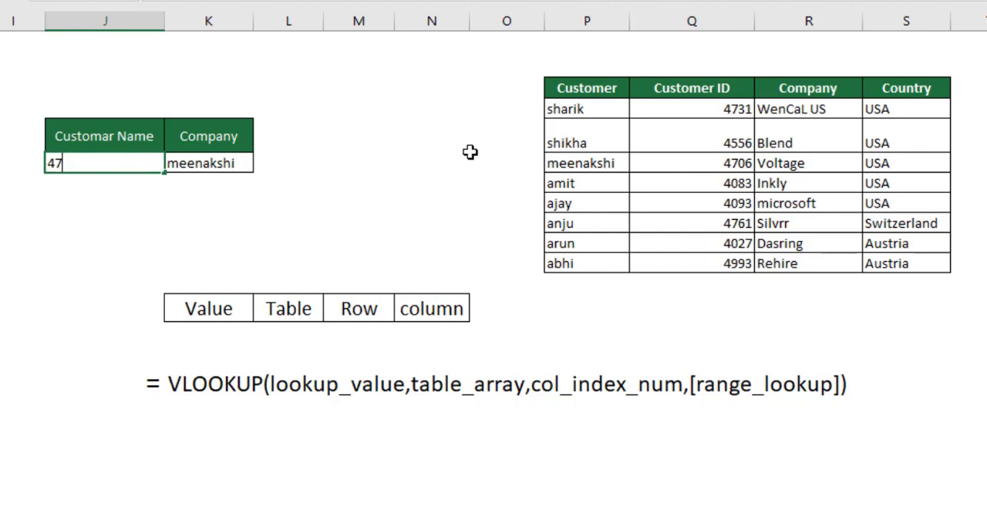
pyautogui.write('31')
pyautogui.press('Return')
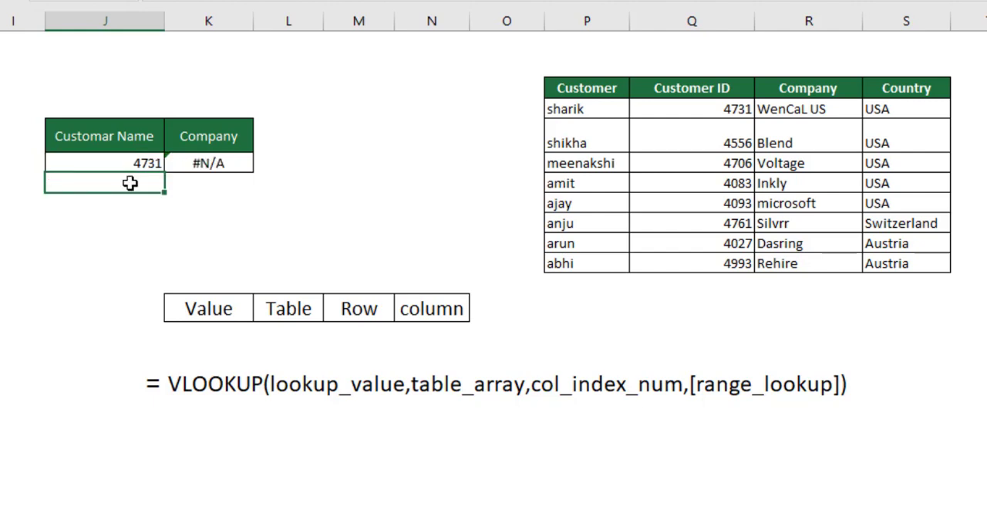
pyautogui.click(243, 163)
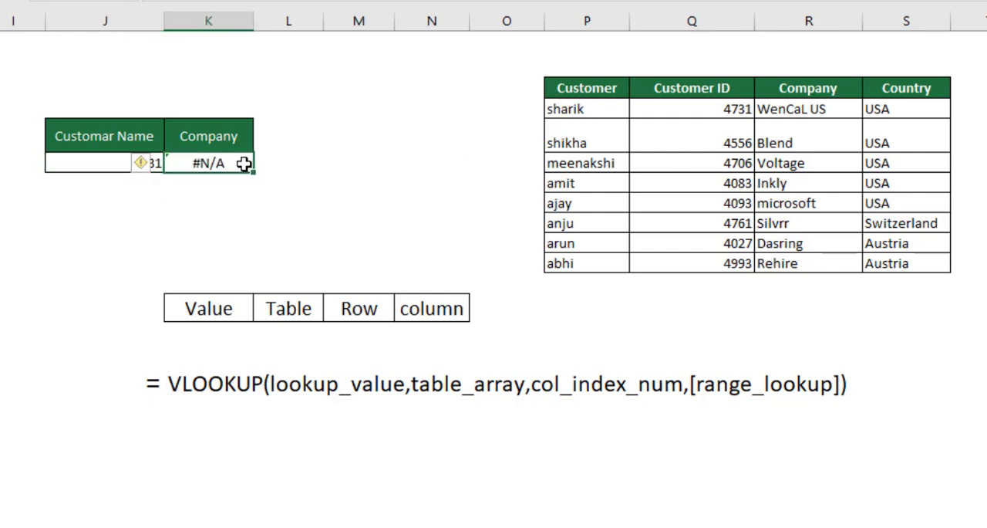
pyautogui.click(66, 165)
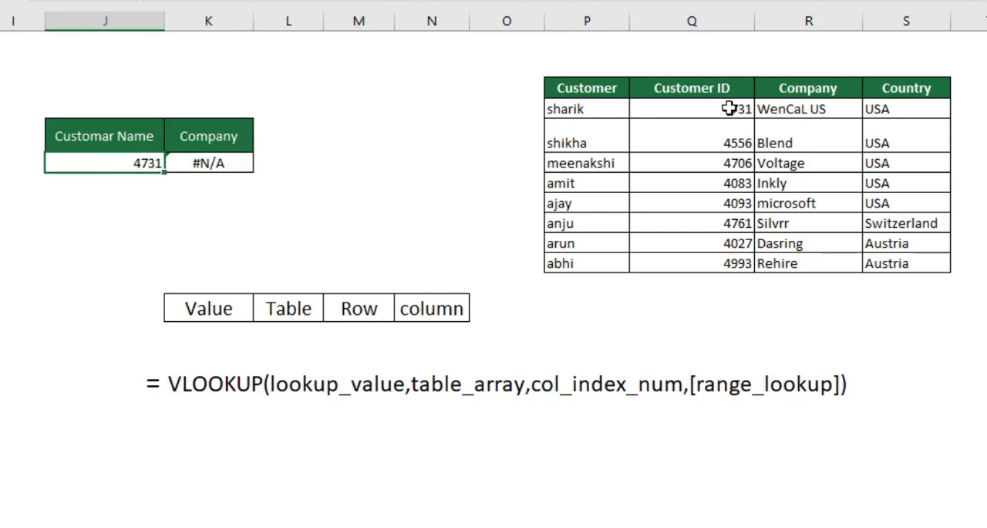
pyautogui.click(685, 112)
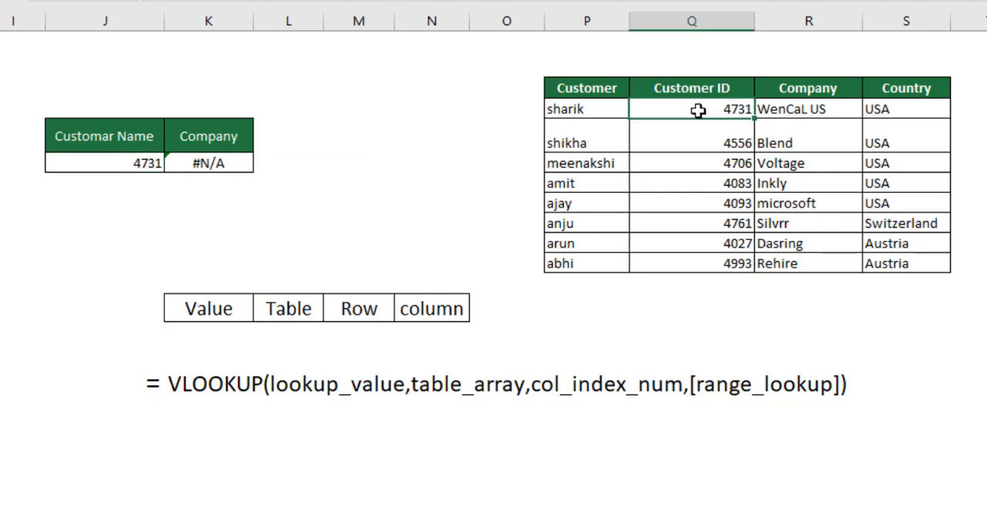
pyautogui.click(105, 165)
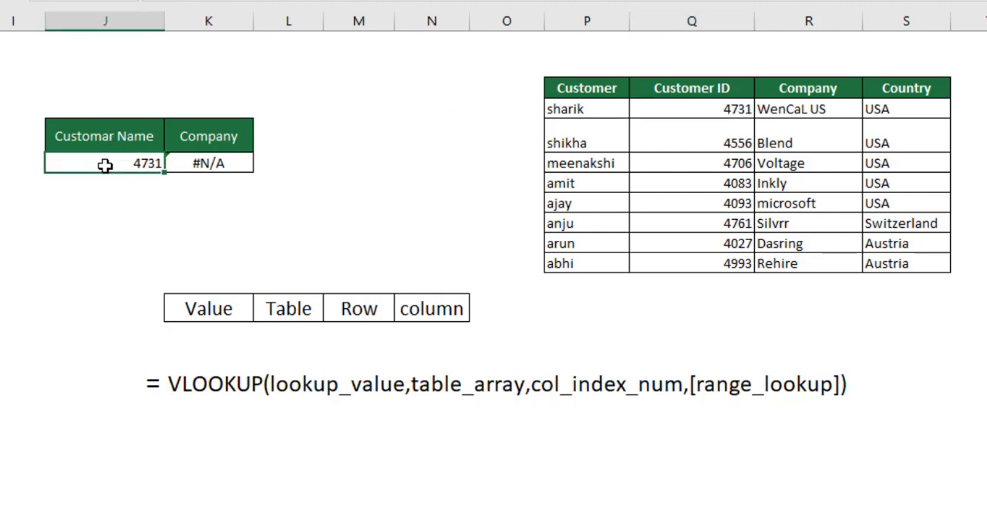
# Step: With the K6 formula open, draw arrows from Customer ID to Customer and from Customer to Country, then clear them and close the formula
pyautogui.doubleClick(237, 165)
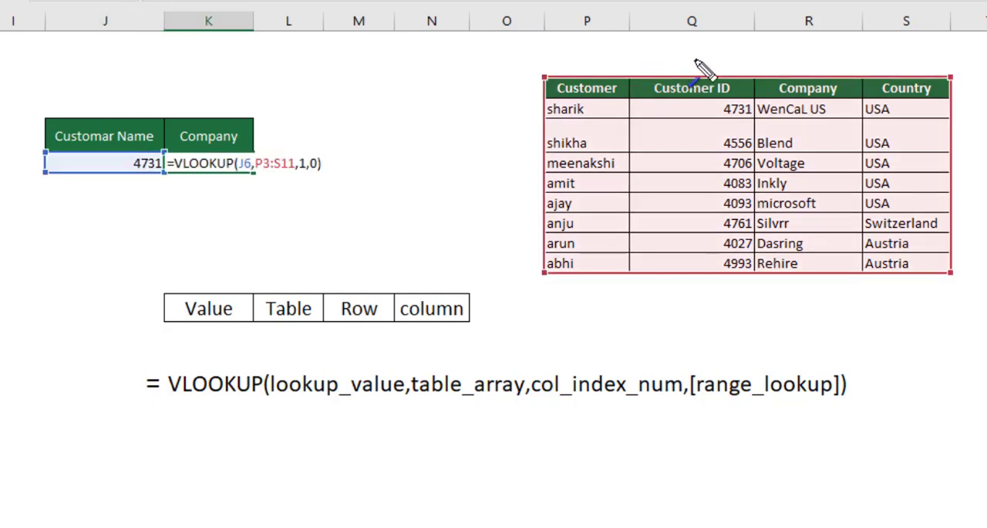
pyautogui.moveTo(712, 60); pyautogui.dragTo(588, 60)
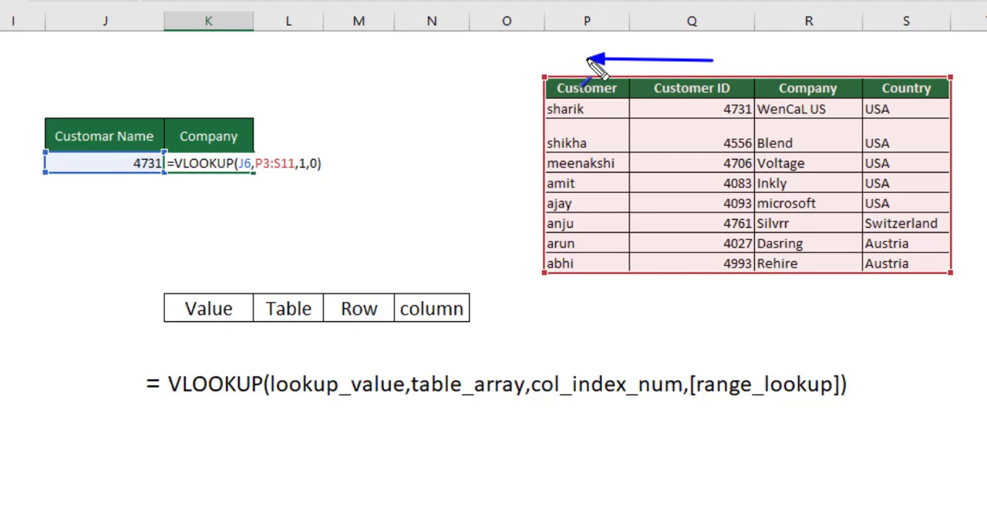
pyautogui.moveTo(577, 288)
pyautogui.mouseDown()
pyautogui.moveTo(768, 278)
pyautogui.moveTo(912, 289)
pyautogui.mouseUp()
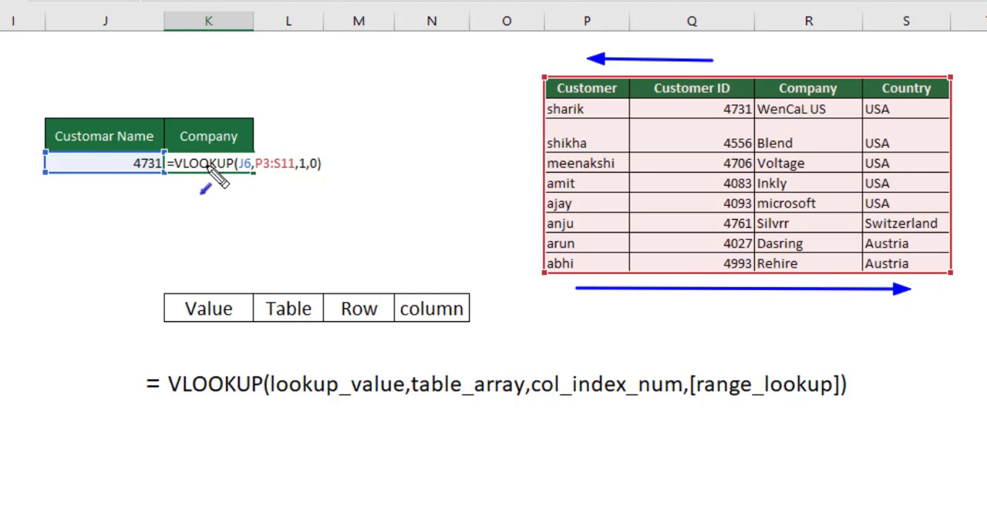
pyautogui.press('Escape')
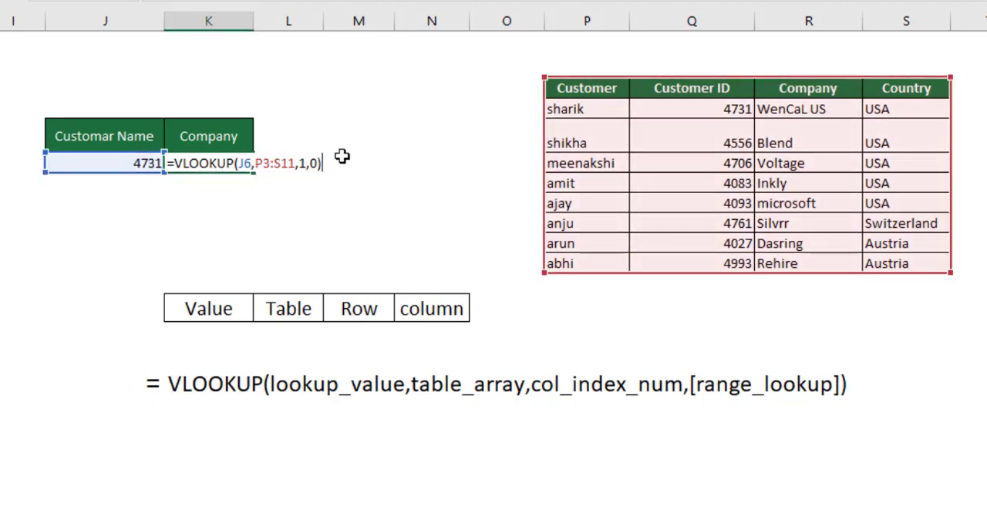
pyautogui.press('Return')
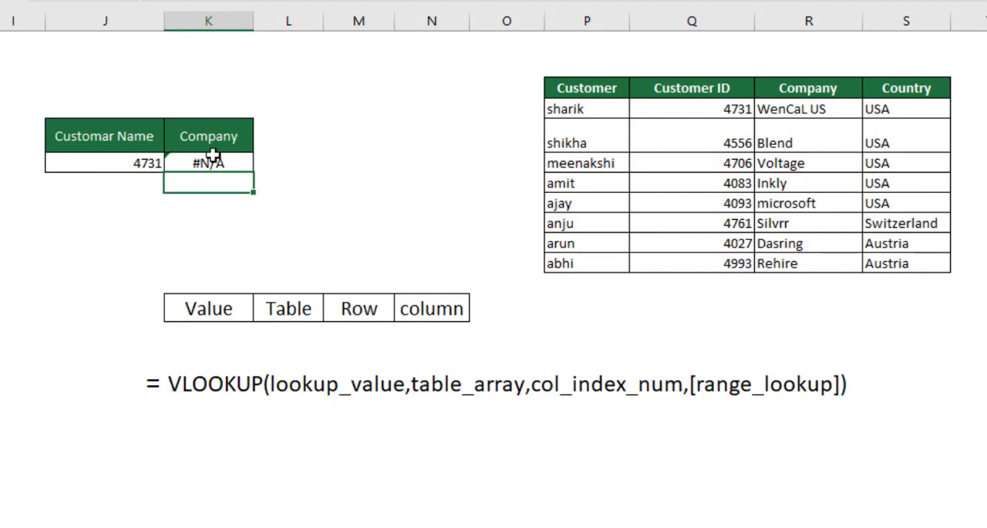
# Step: Delete the formula in K6 and start a new VLOOKUP there with J6 as the lookup value
pyautogui.click(252, 161)
pyautogui.click(232, 187)
pyautogui.click(224, 162)
pyautogui.press('Delete')
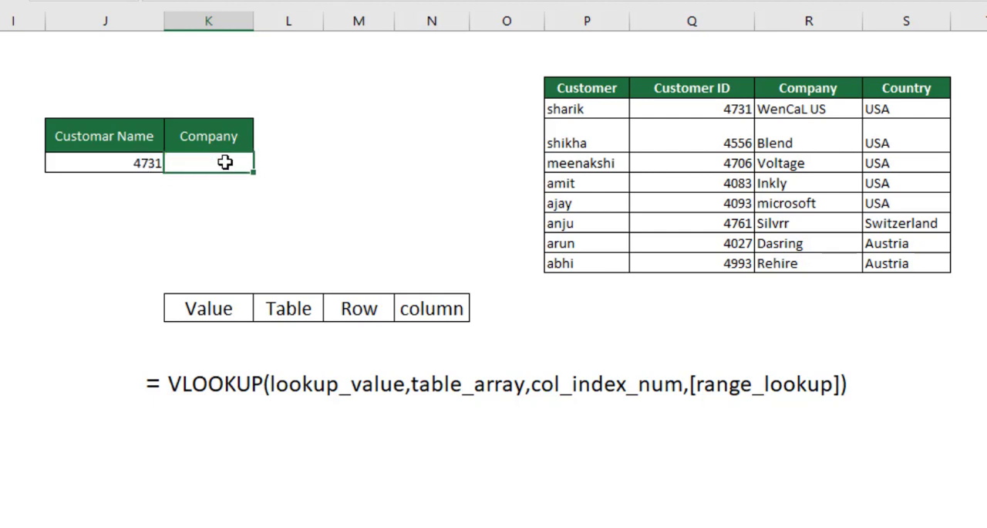
pyautogui.write('=vlo')
pyautogui.press('Tab')
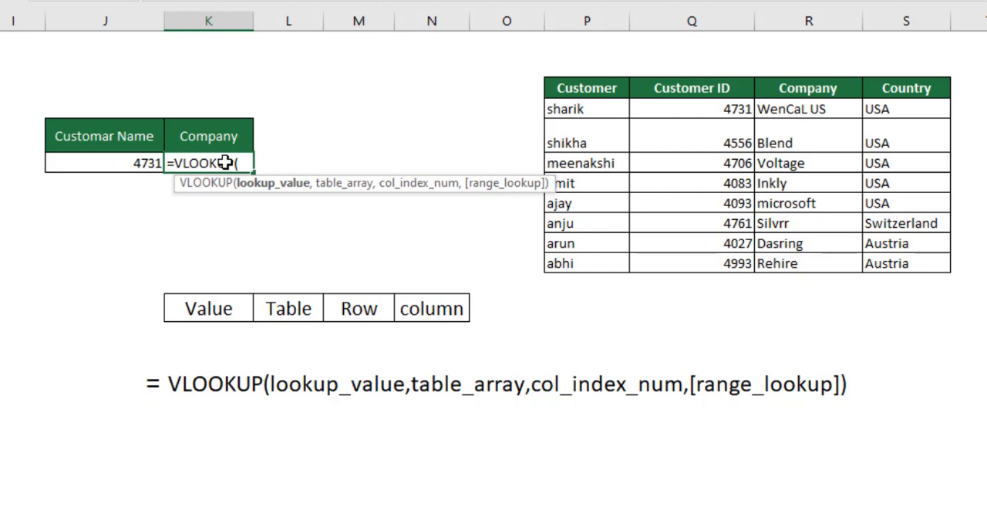
pyautogui.click(116, 161)
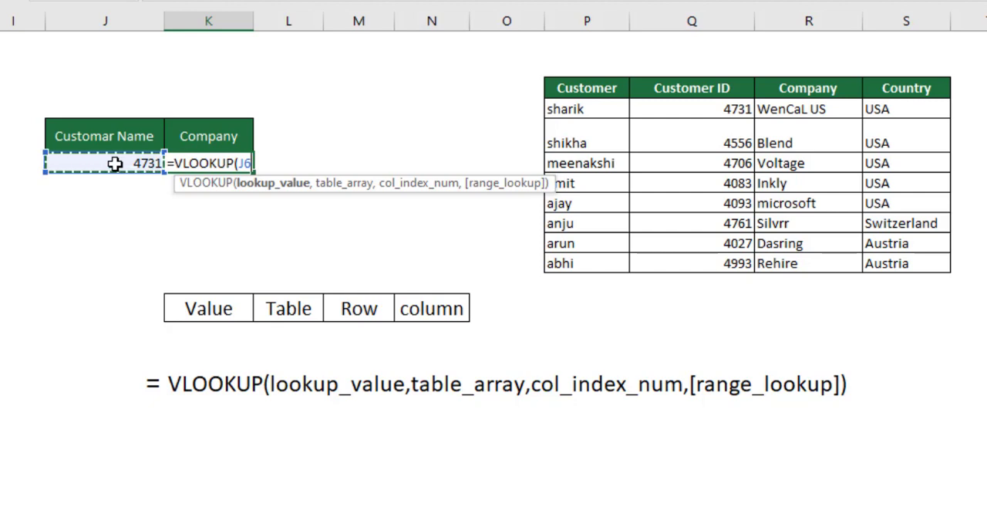
pyautogui.write(',')
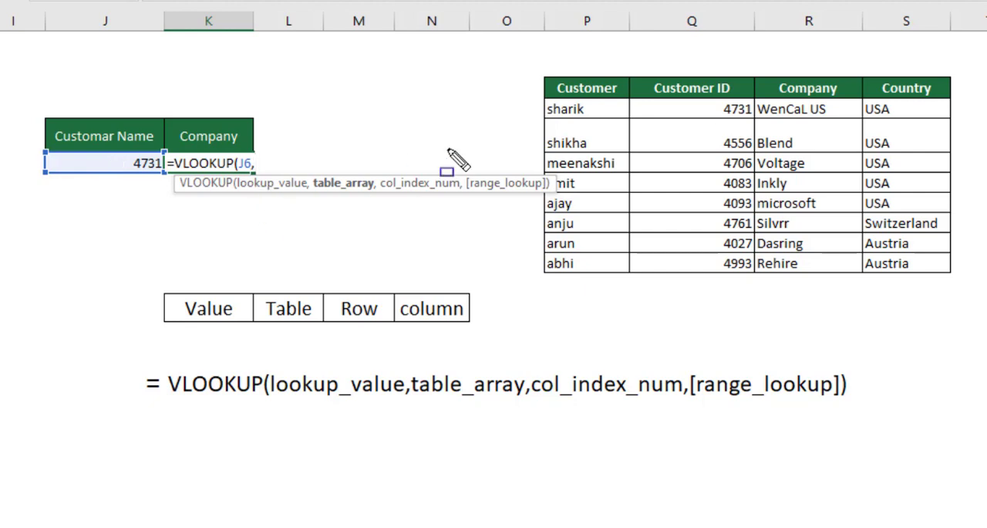
# Step: Draw a blue box around the Customer header and try to box the whole data table
pyautogui.moveTo(558, 62); pyautogui.dragTo(615, 109)
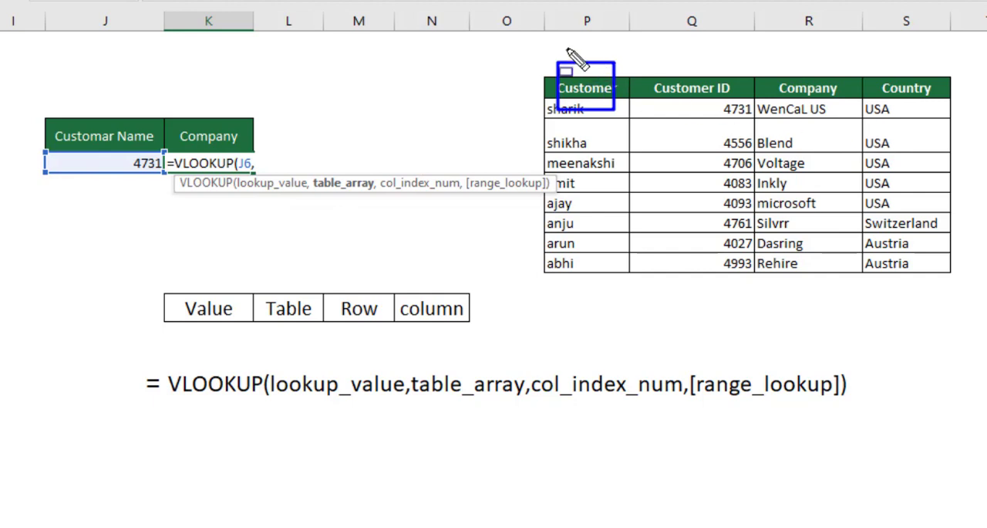
pyautogui.moveTo(531, 42)
pyautogui.mouseDown()
pyautogui.moveTo(776, 221)
pyautogui.moveTo(981, 291)
pyautogui.mouseUp()
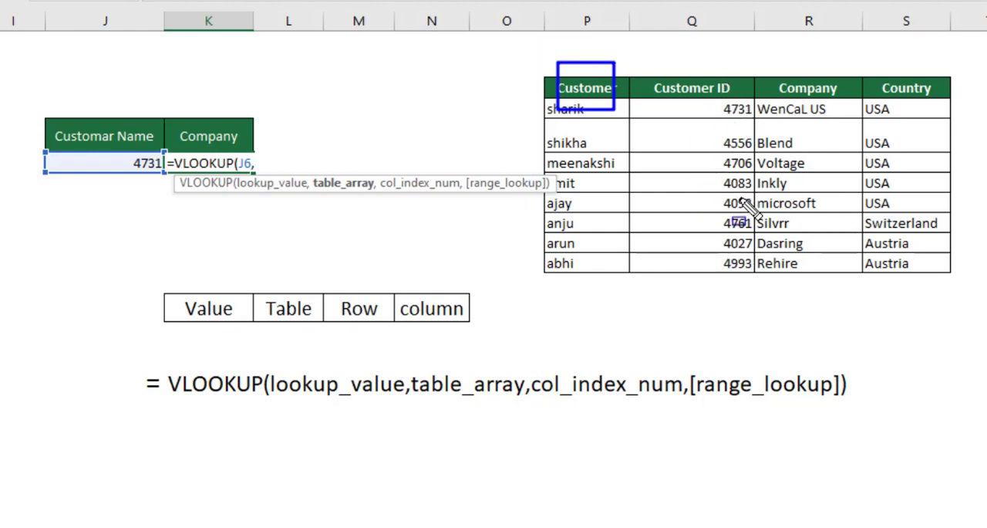
# Step: Draw a blue box around the Customer ID, Company and Country columns, and clear the drawings from the sheet
pyautogui.moveTo(635, 66)
pyautogui.mouseDown()
pyautogui.moveTo(821, 228)
pyautogui.moveTo(964, 293)
pyautogui.mouseUp()
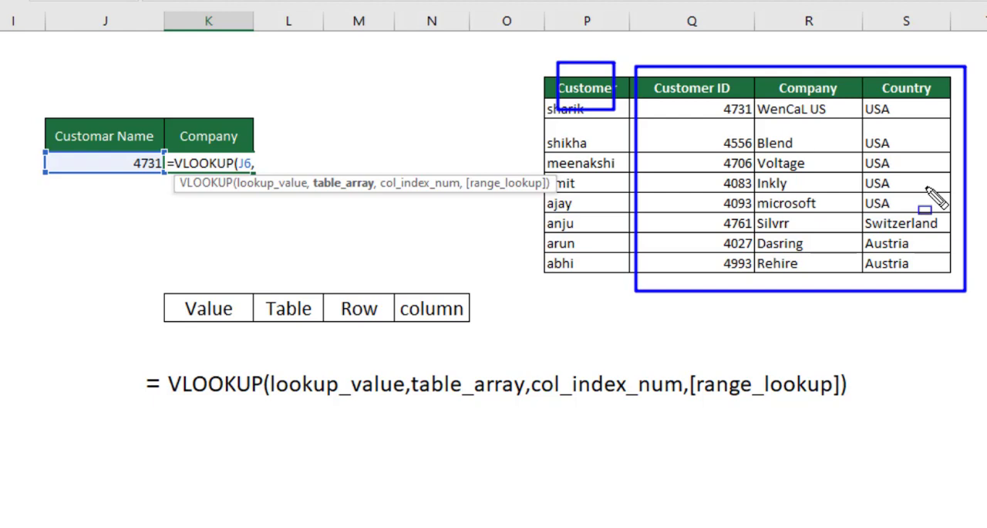
pyautogui.press('Escape')
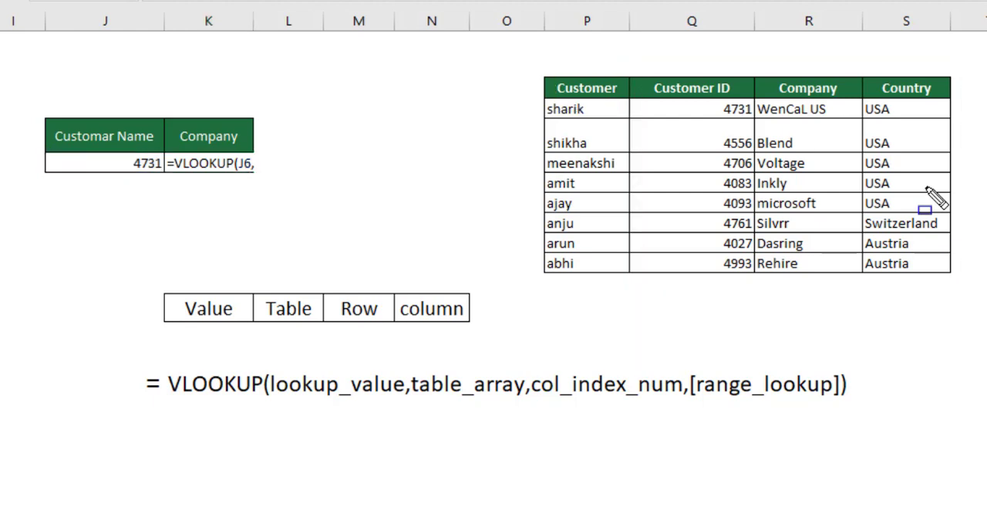
# Step: Complete the K6 VLOOKUP with Q3:S11 as the table array, column index 2 and range lookup 0
pyautogui.click(267, 157)
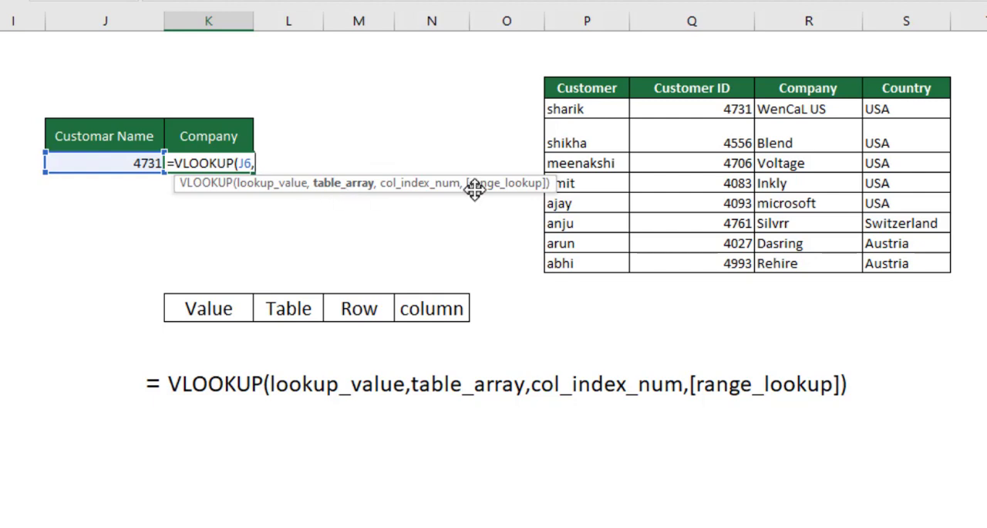
pyautogui.moveTo(685, 88); pyautogui.dragTo(914, 243)
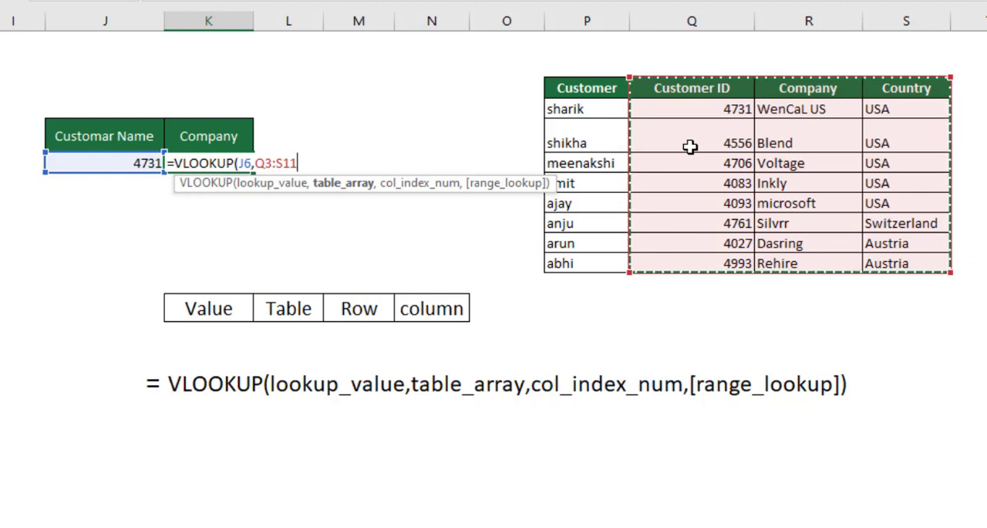
pyautogui.write(',')
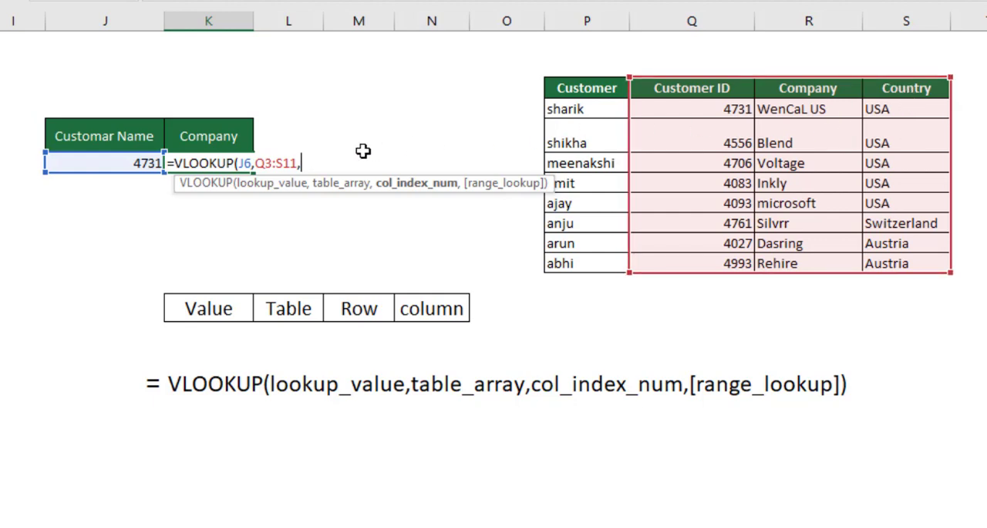
pyautogui.write('2,0')
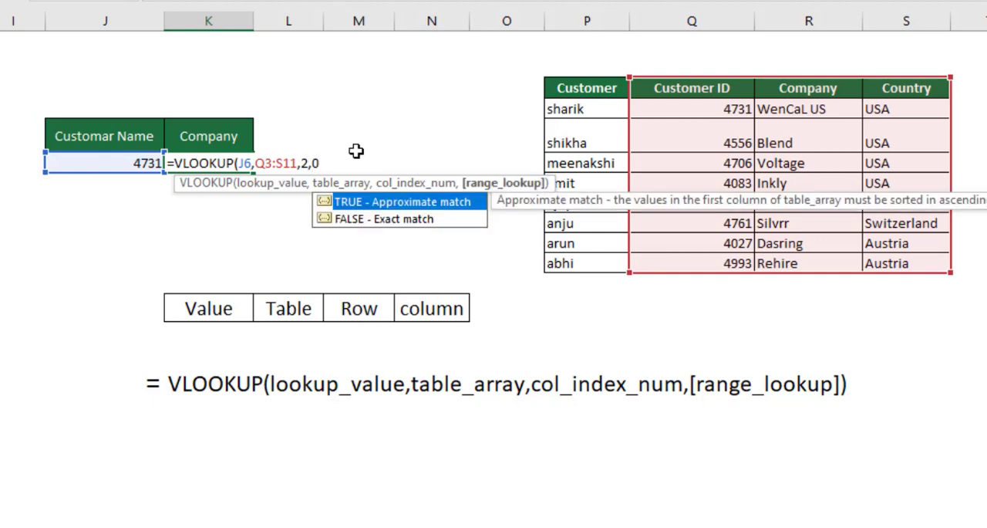
pyautogui.write(')')
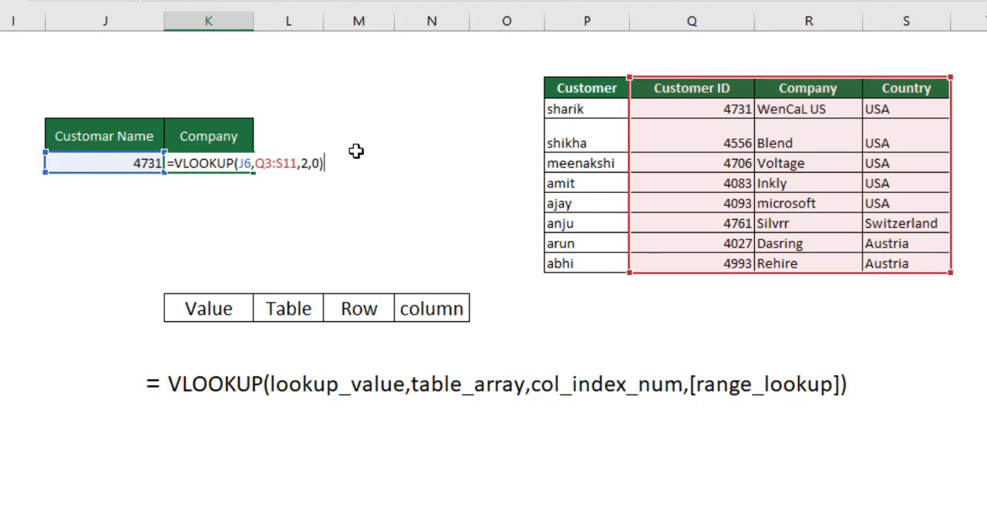
pyautogui.press('Return')
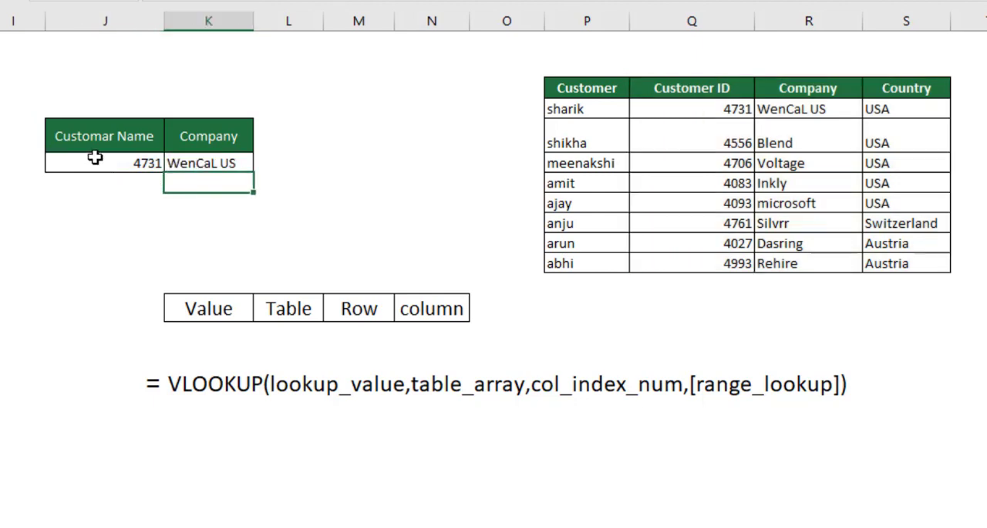
# Step: Replace the customer ID in J6 with the one from the microsoft row and check the company returned in K6
pyautogui.click(94, 158)
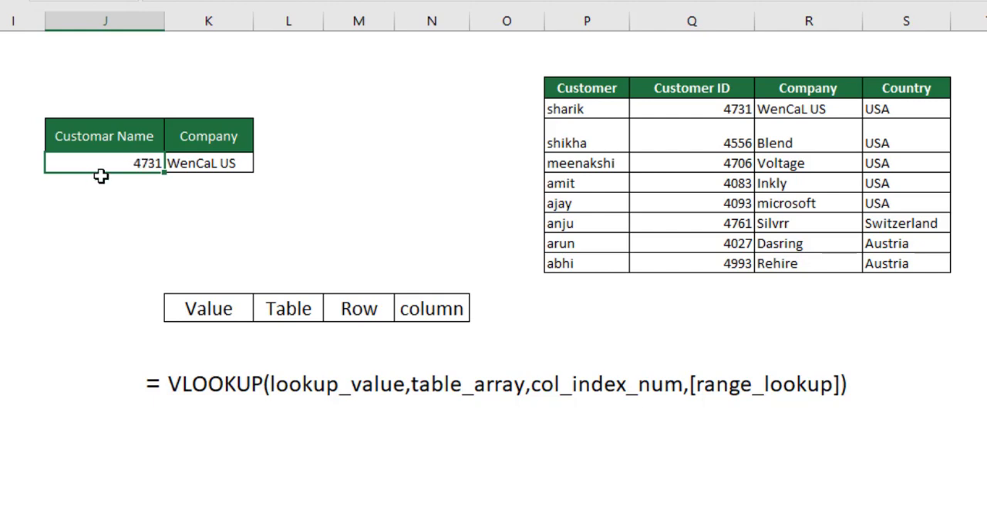
pyautogui.write('4093')
pyautogui.press('Return')
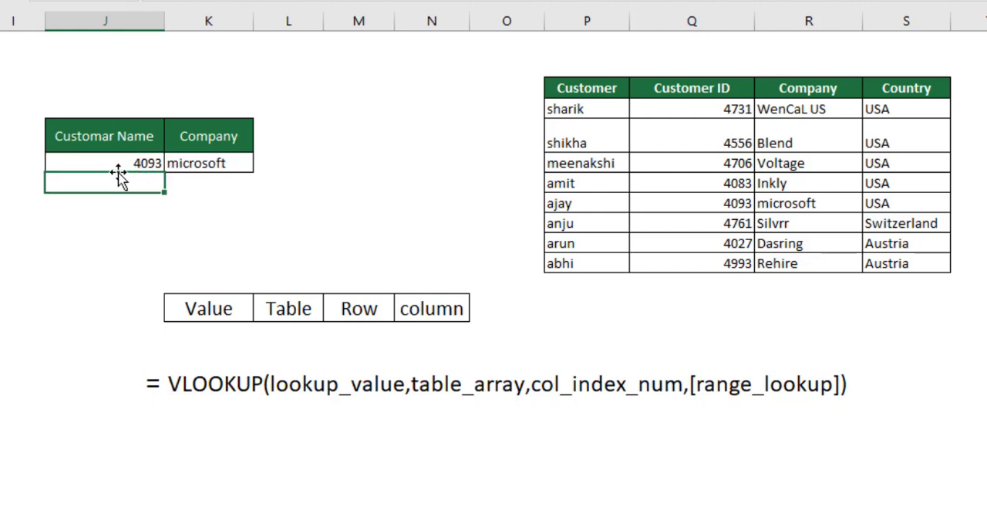
pyautogui.click(122, 162)
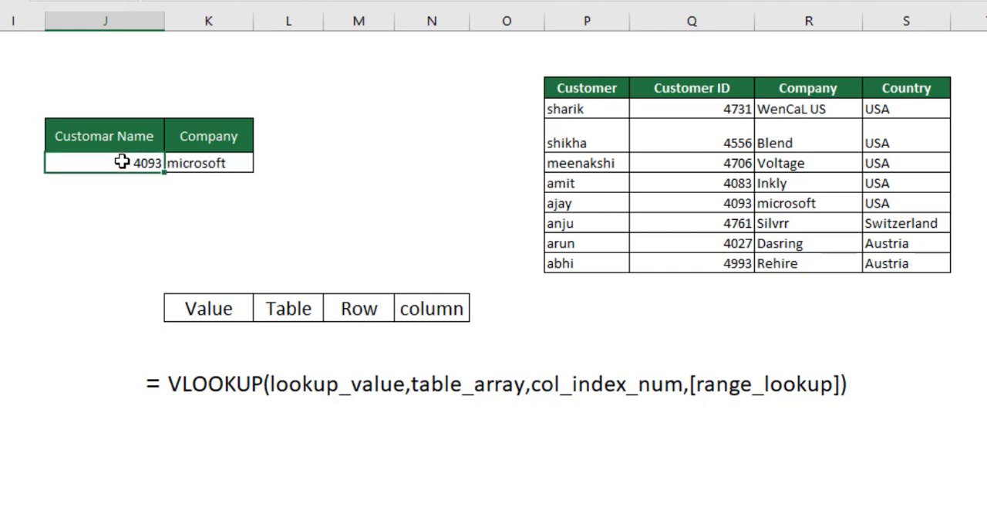
pyautogui.click(247, 166)
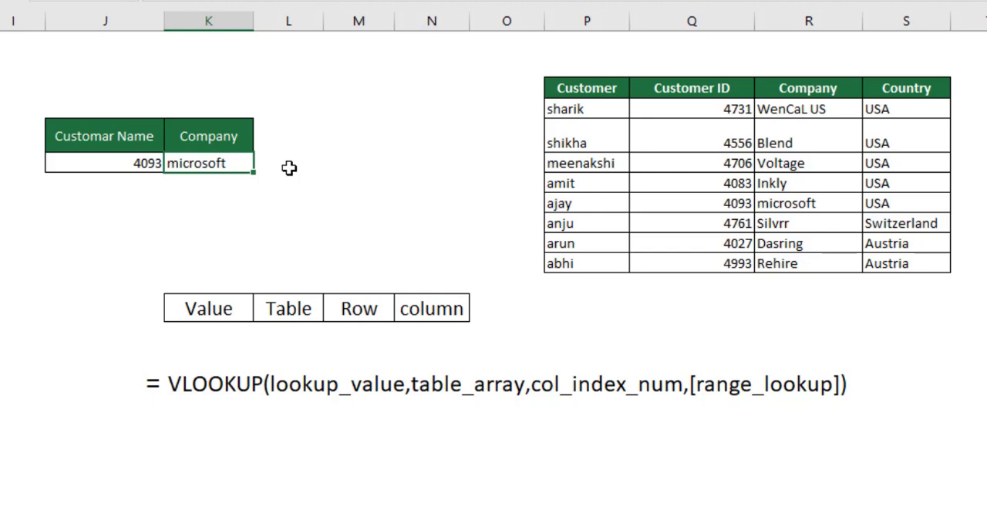
# Step: Review the Value, Table, Row and column labels that summarise the VLOOKUP arguments
pyautogui.click(199, 309)
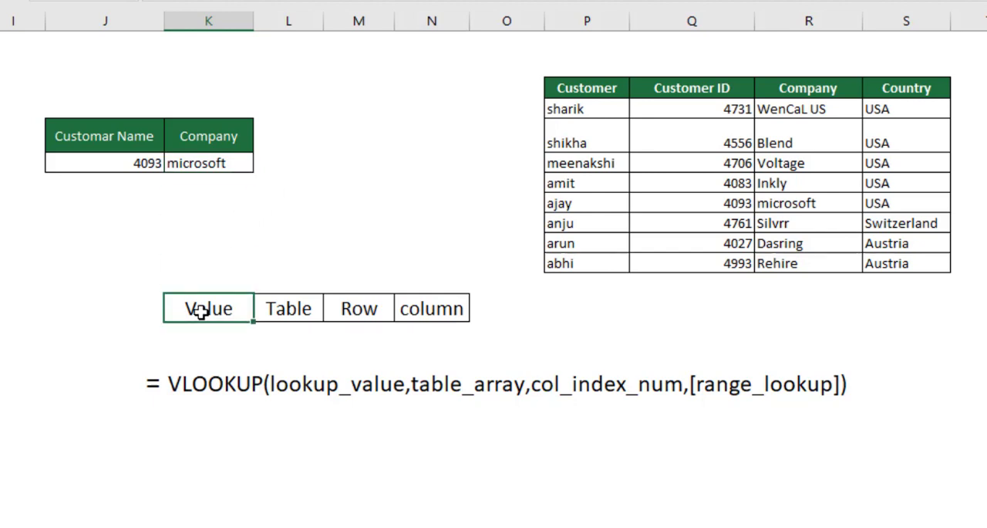
pyautogui.click(309, 311)
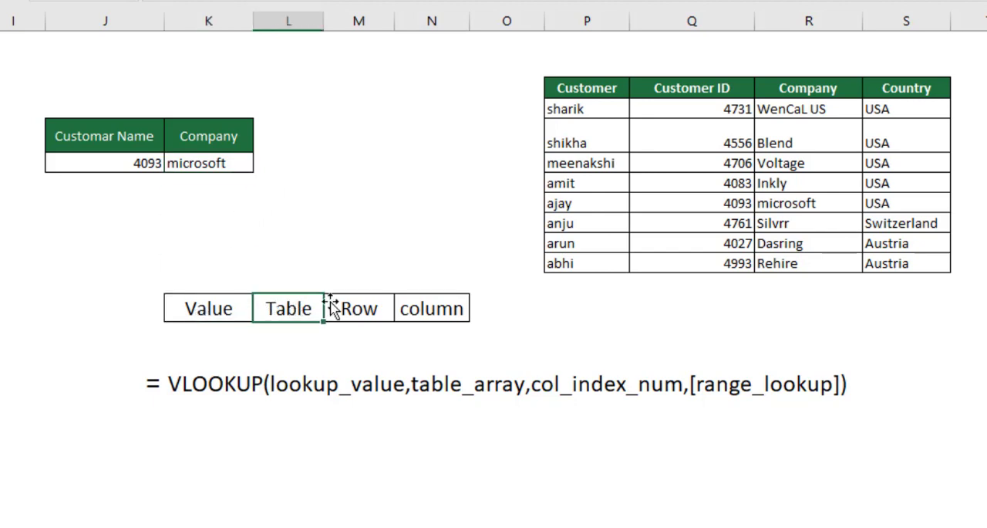
pyautogui.click(359, 311)
pyautogui.click(200, 324)
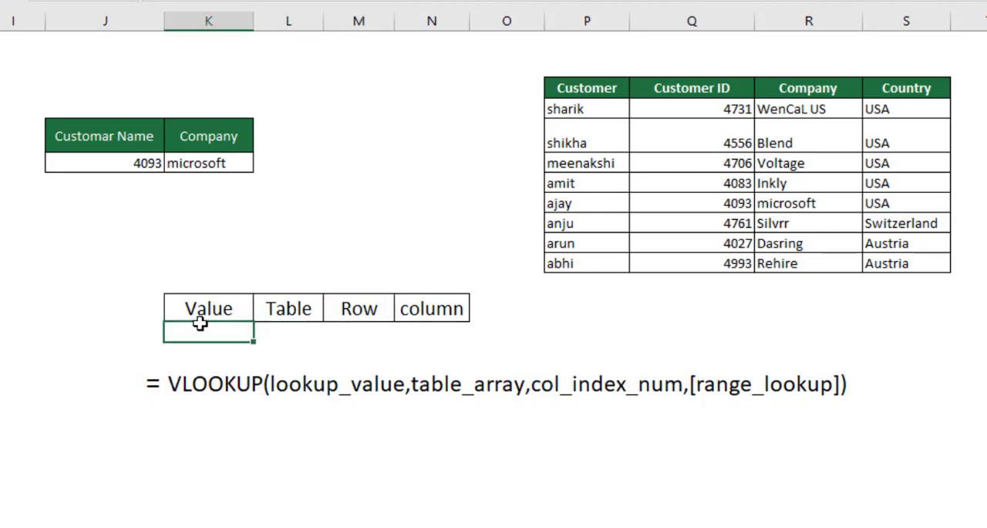
pyautogui.click(446, 309)
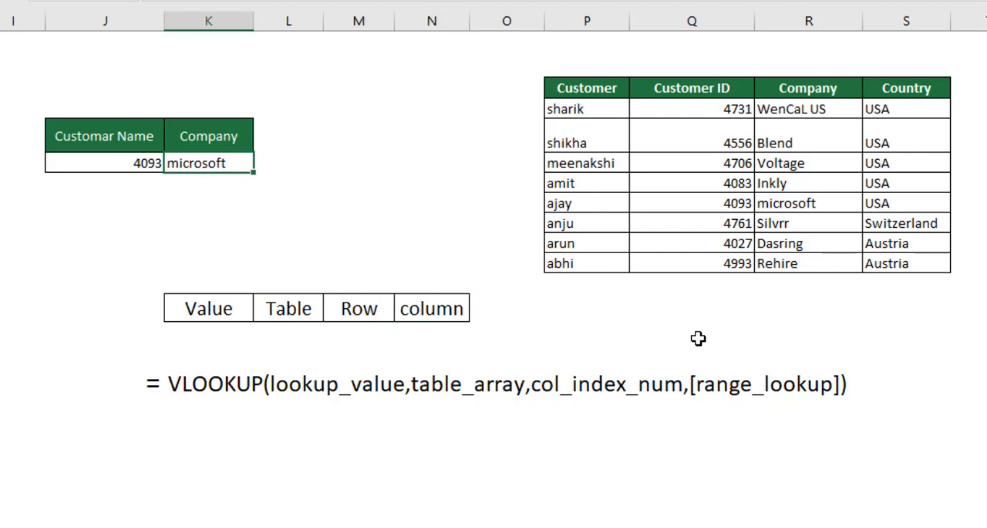
# Step: Go to Report 1 and examine its customer names and the Company and Country cells that need lookups
pyautogui.hotkey('ctrl', 'Left')
pyautogui.hotkey('ctrl', 'Left')
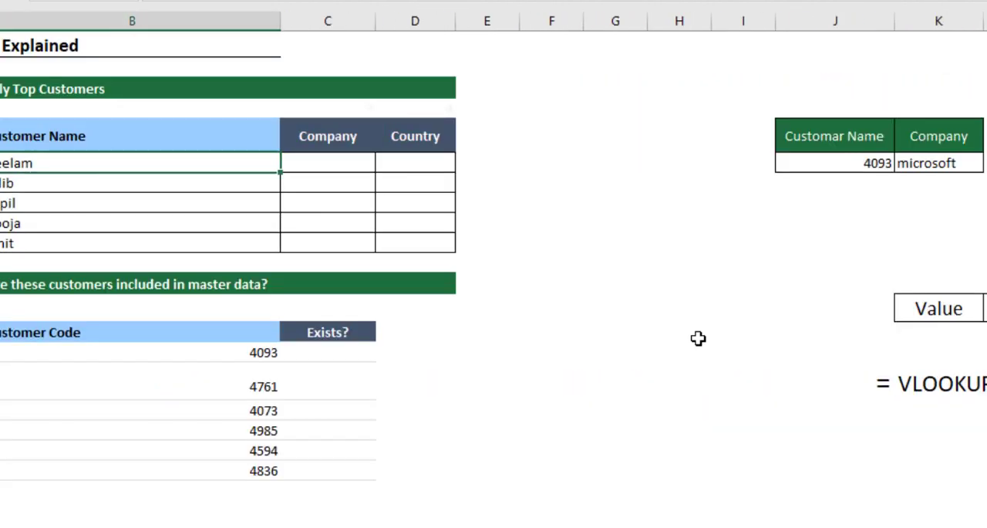
pyautogui.press('Right')
pyautogui.press('Up')
pyautogui.press('Left')
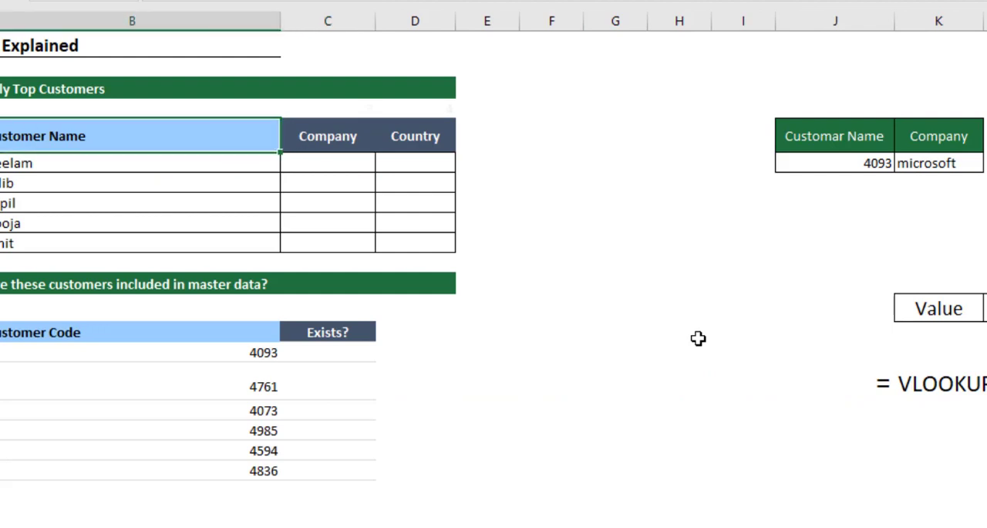
pyautogui.press('Down')
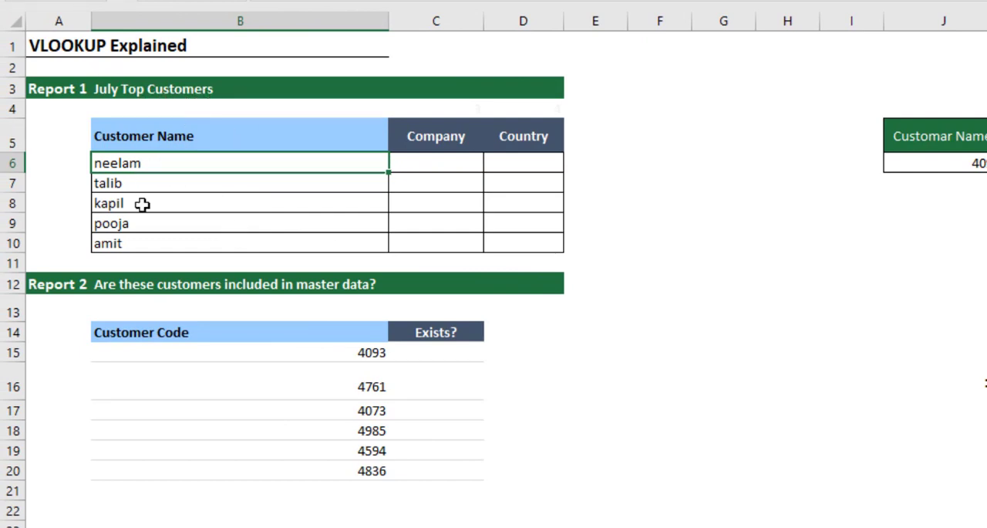
pyautogui.click(158, 184)
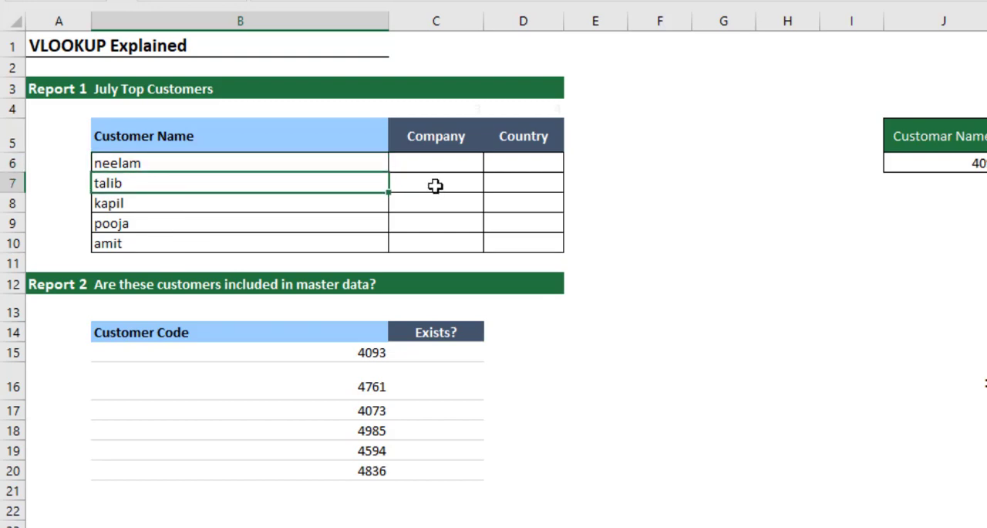
pyautogui.click(436, 165)
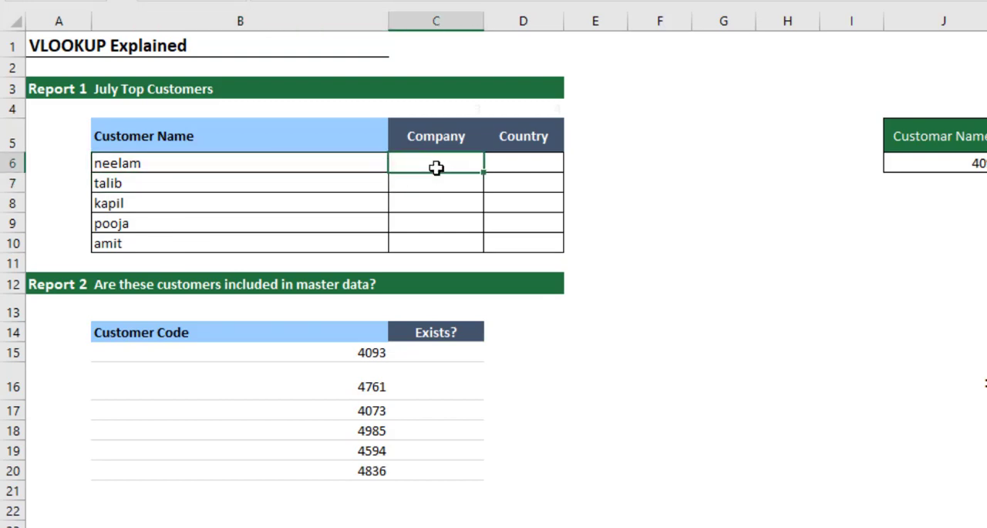
pyautogui.click(535, 165)
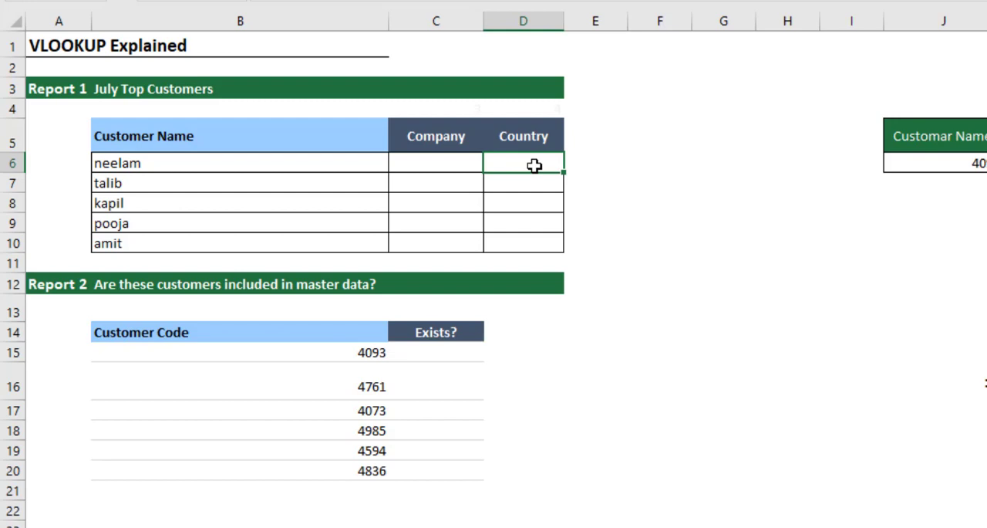
pyautogui.click(447, 163)
pyautogui.click(531, 165)
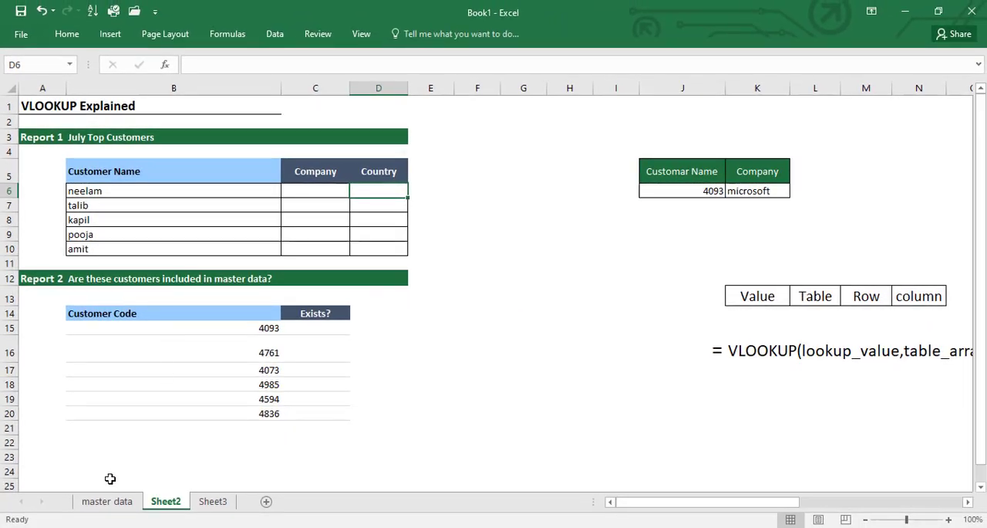
# Step: Compare the customer table on the master data sheet with the Report 1 customer names on Sheet2
pyautogui.click(107, 502)
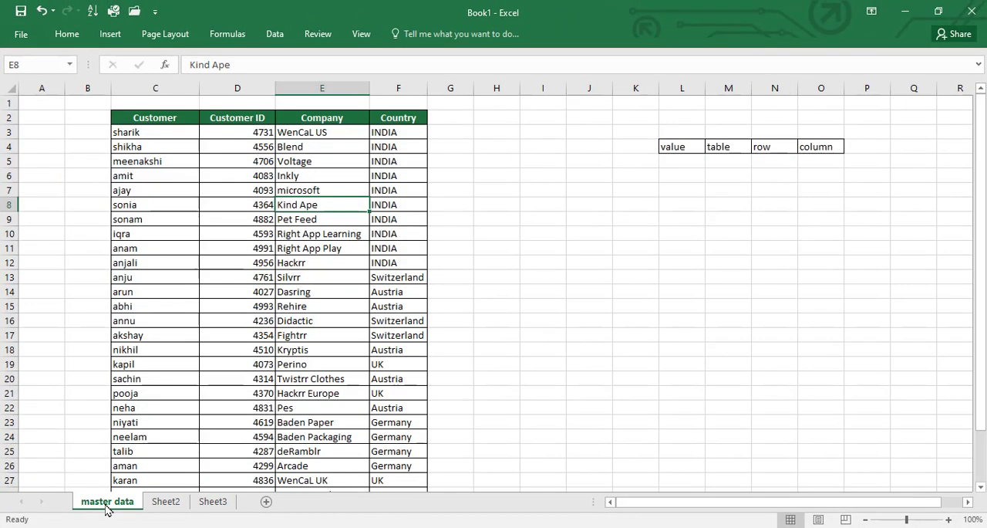
pyautogui.click(243, 199)
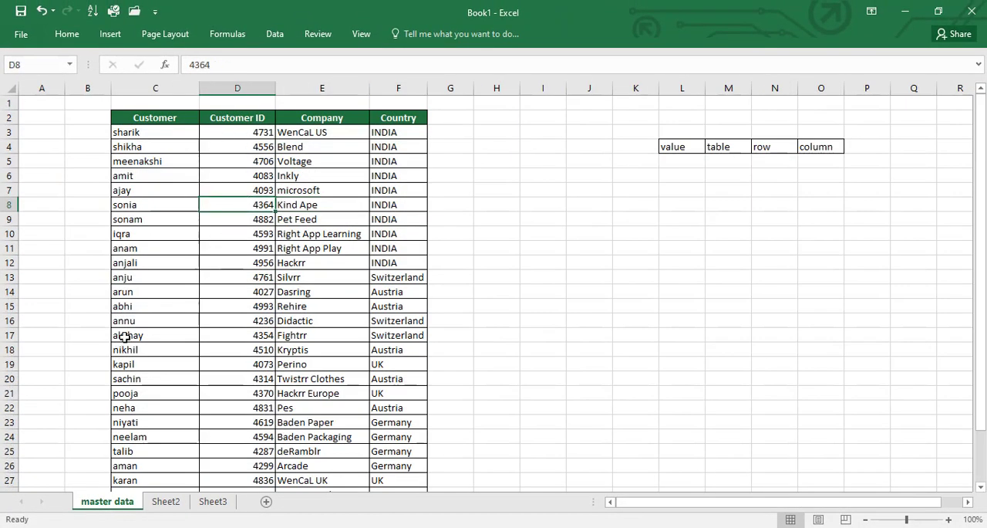
pyautogui.click(152, 503)
pyautogui.click(112, 200)
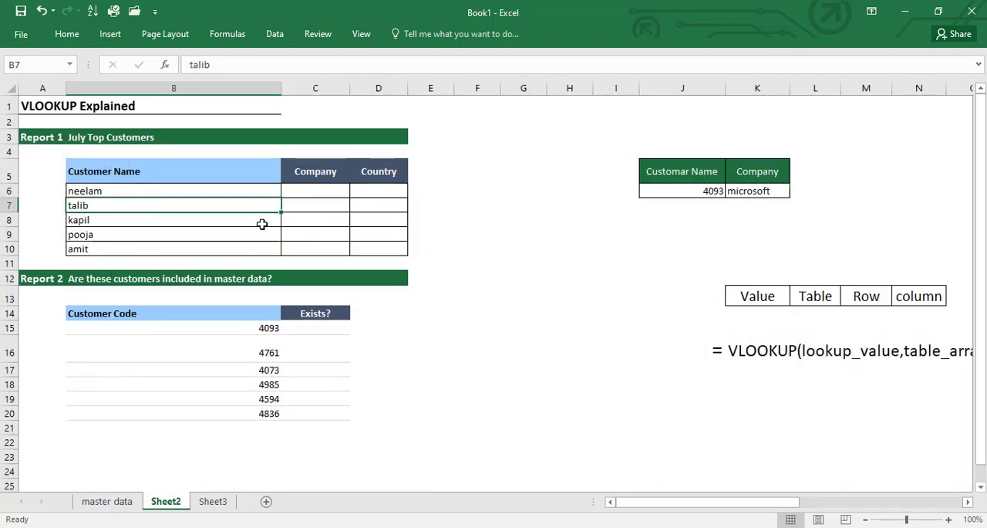
pyautogui.click(101, 503)
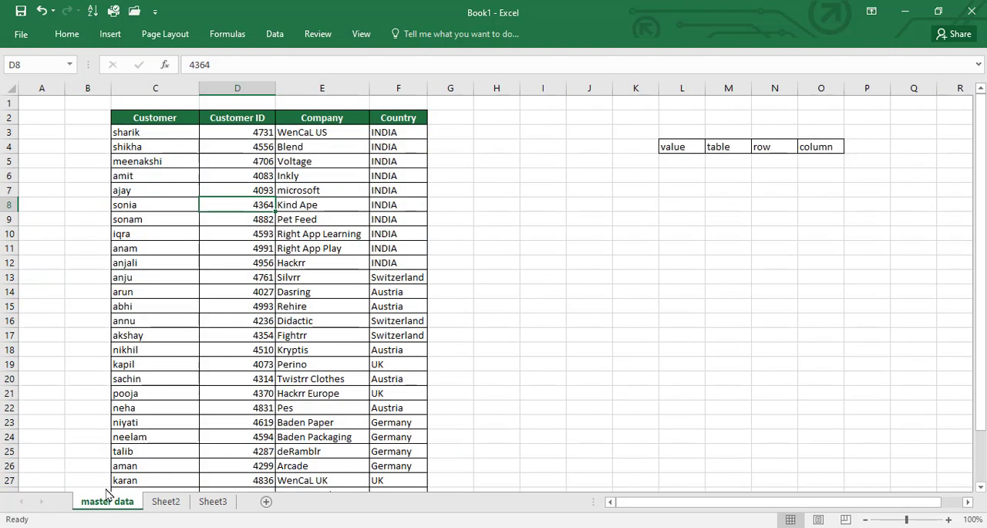
# Step: Mark the row 19 customer record on master data with a blue box and return to Sheet2
pyautogui.click(263, 293)
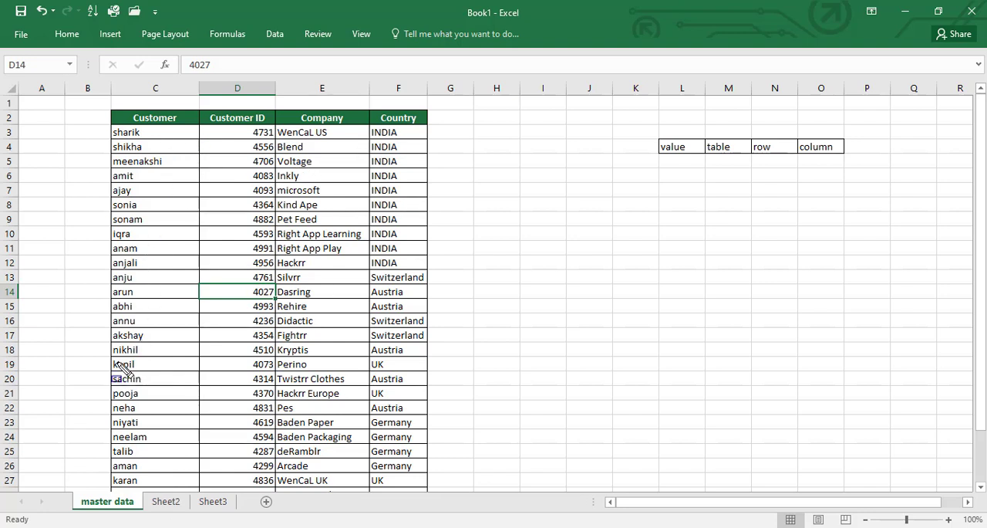
pyautogui.moveTo(113, 359)
pyautogui.mouseDown()
pyautogui.moveTo(318, 390)
pyautogui.moveTo(361, 386)
pyautogui.moveTo(352, 373)
pyautogui.moveTo(405, 379)
pyautogui.moveTo(411, 371)
pyautogui.mouseUp()
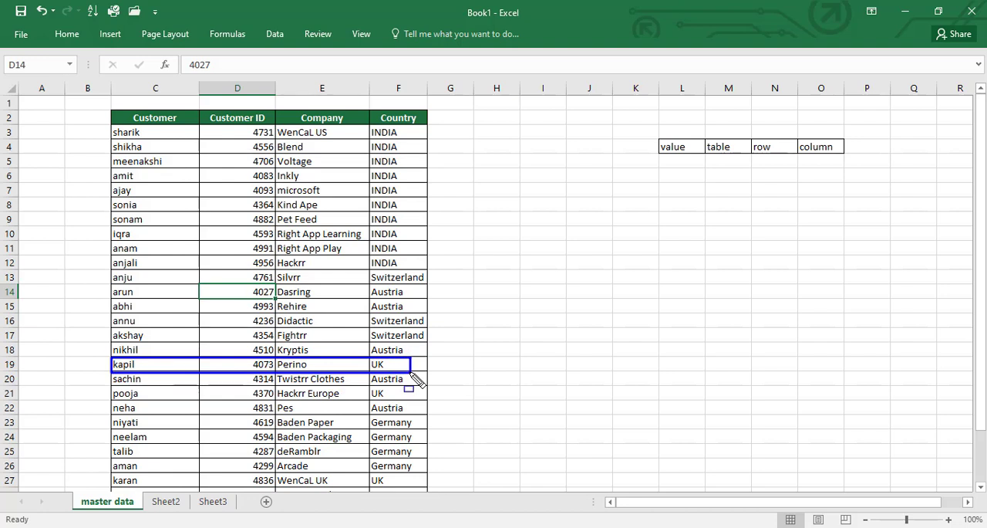
pyautogui.click(166, 506)
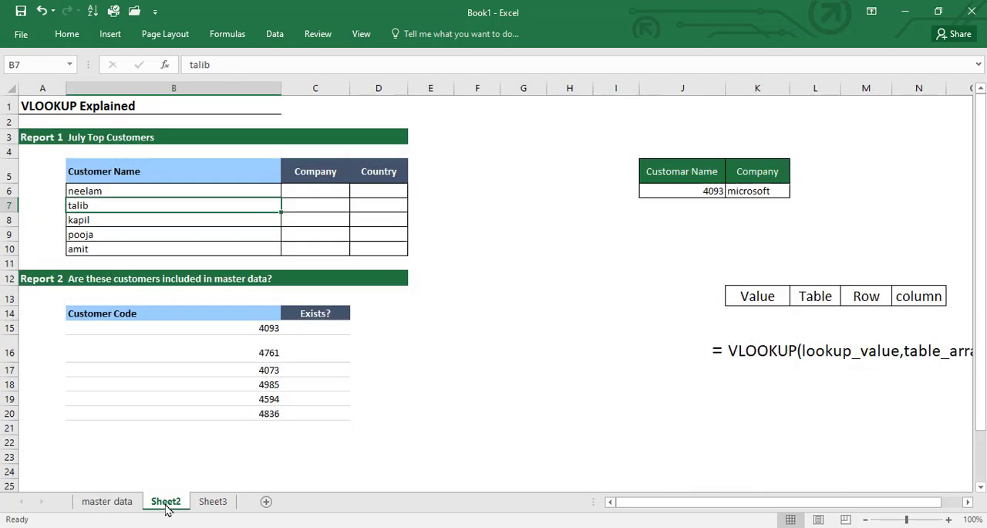
# Step: Start a VLOOKUP formula in Company cell C6 with the customer name in B6 as the lookup value
pyautogui.click(325, 194)
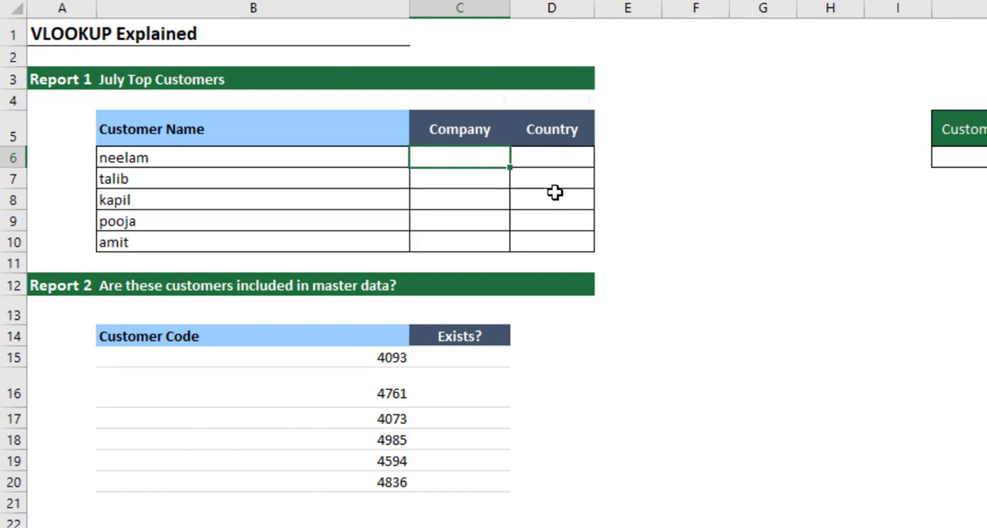
pyautogui.write('vlo')
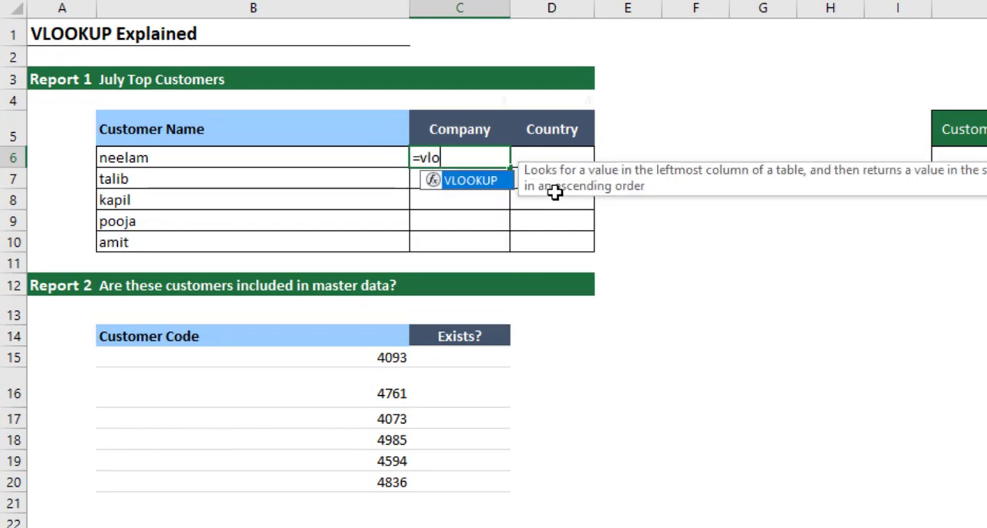
pyautogui.press('Tab')
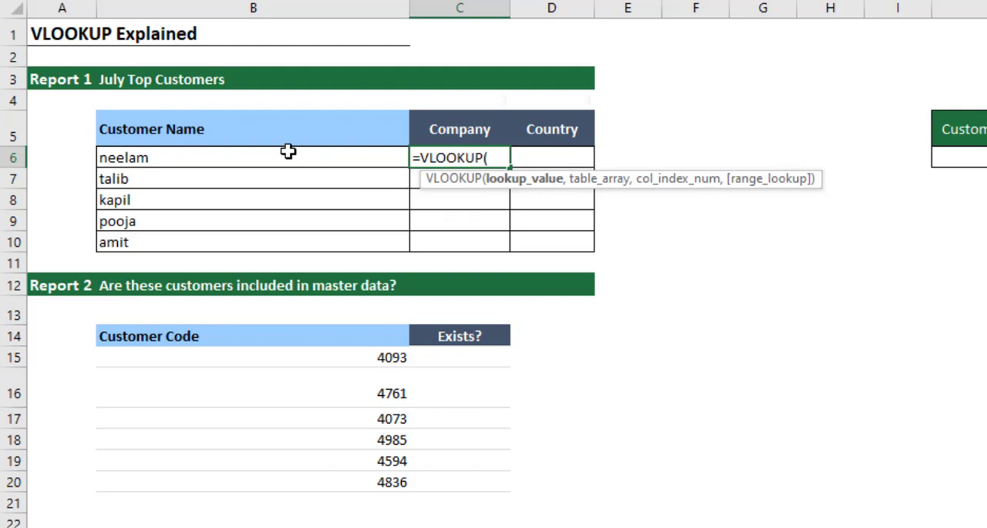
pyautogui.click(218, 159)
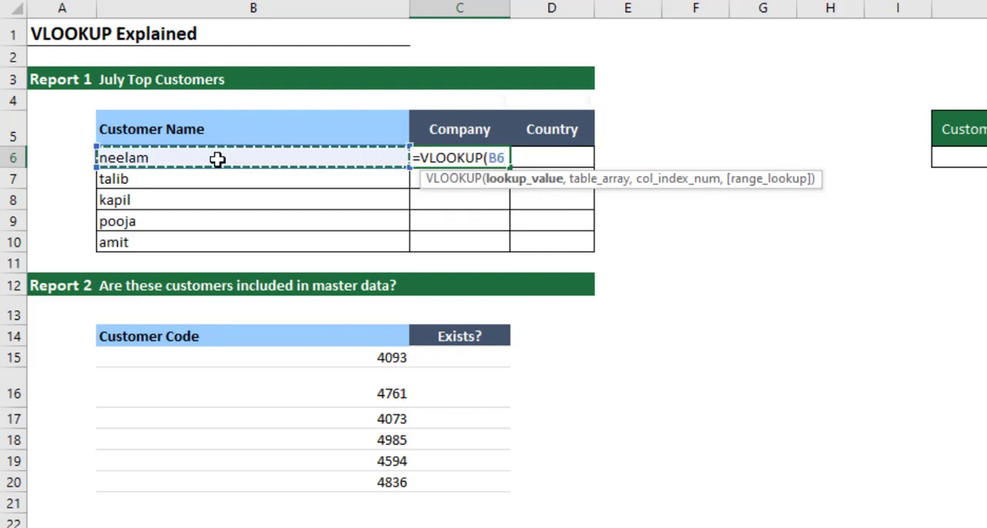
pyautogui.write(',')
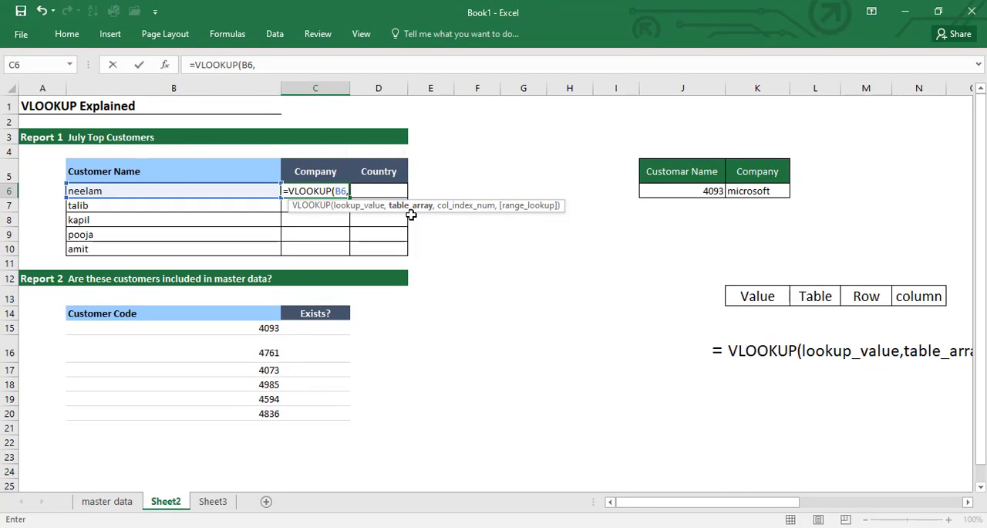
pyautogui.moveTo(543, 262); pyautogui.dragTo(711, 402)
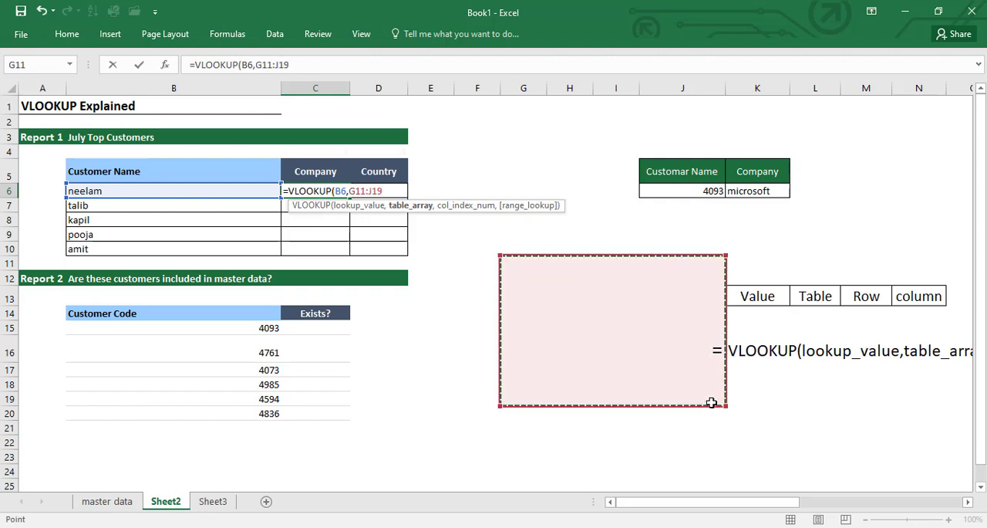
pyautogui.press('BackSpace')
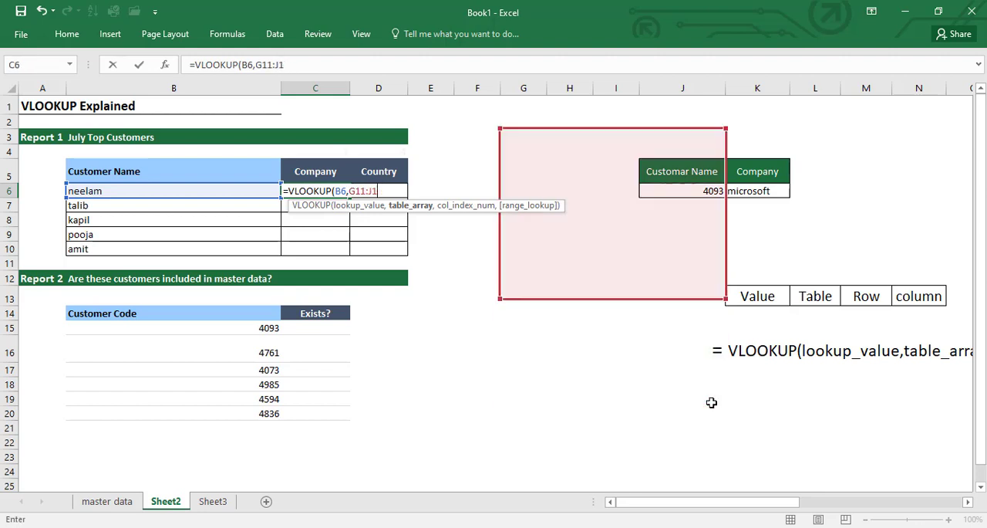
pyautogui.press('BackSpace')
pyautogui.press('BackSpace')
pyautogui.press('BackSpace')
pyautogui.press('BackSpace')
pyautogui.press('BackSpace')
pyautogui.press('BackSpace')
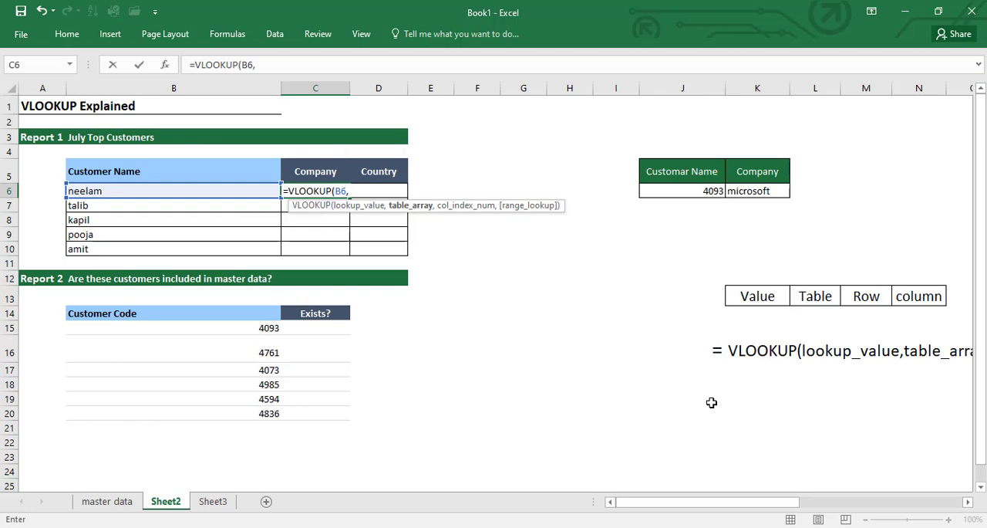
# Step: Set the VLOOKUP table array to the whole customer table C2:F30 on the master data sheet
pyautogui.click(104, 502)
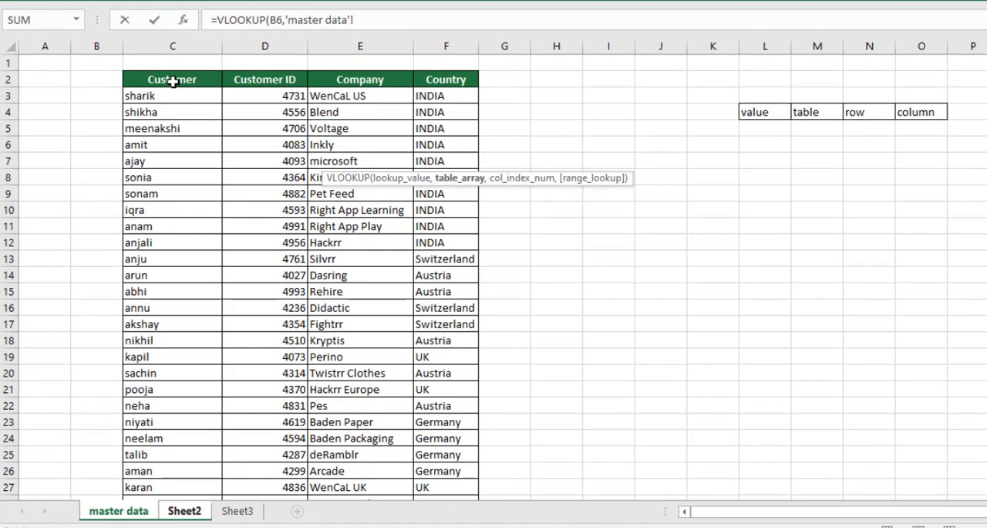
pyautogui.click(174, 81)
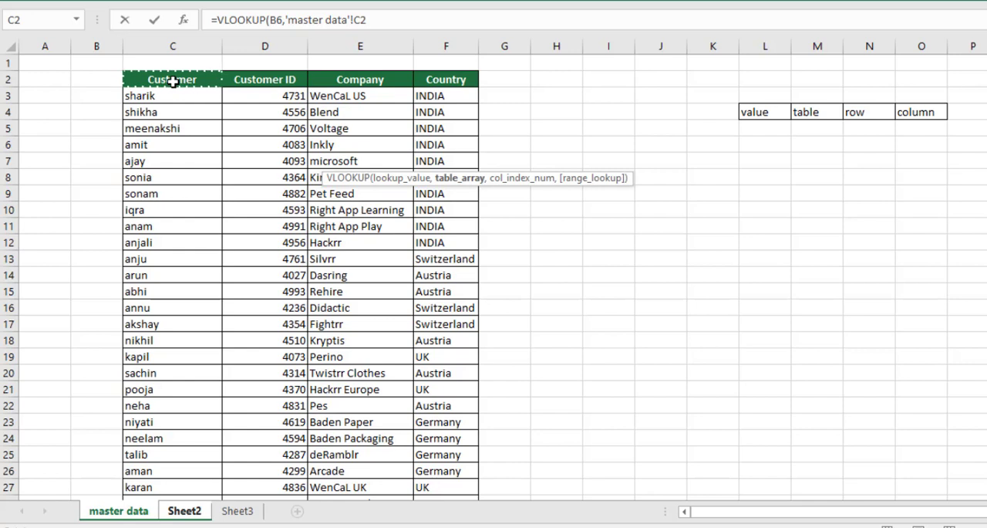
pyautogui.moveTo(173, 81); pyautogui.dragTo(397, 323)
pyautogui.click(170, 80)
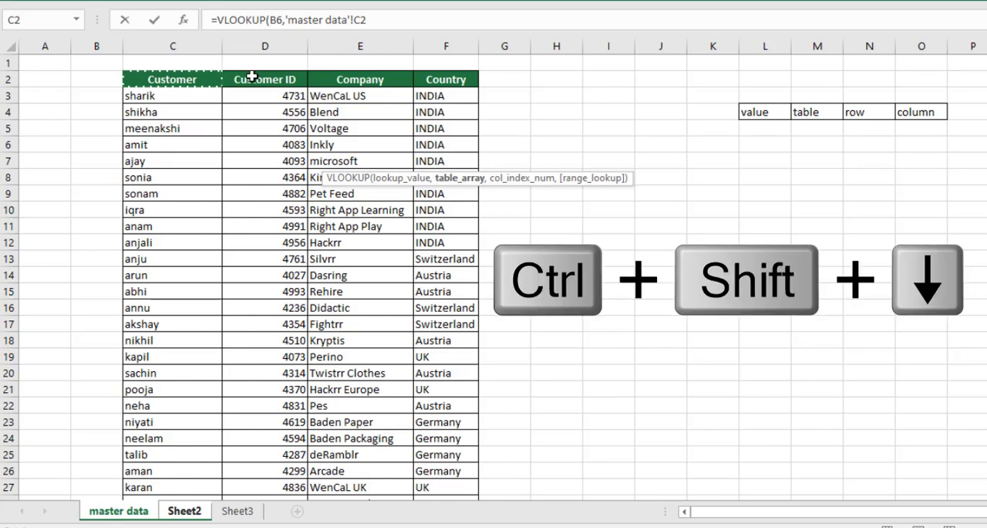
pyautogui.hotkey('ctrl', 'shift', 'Down')
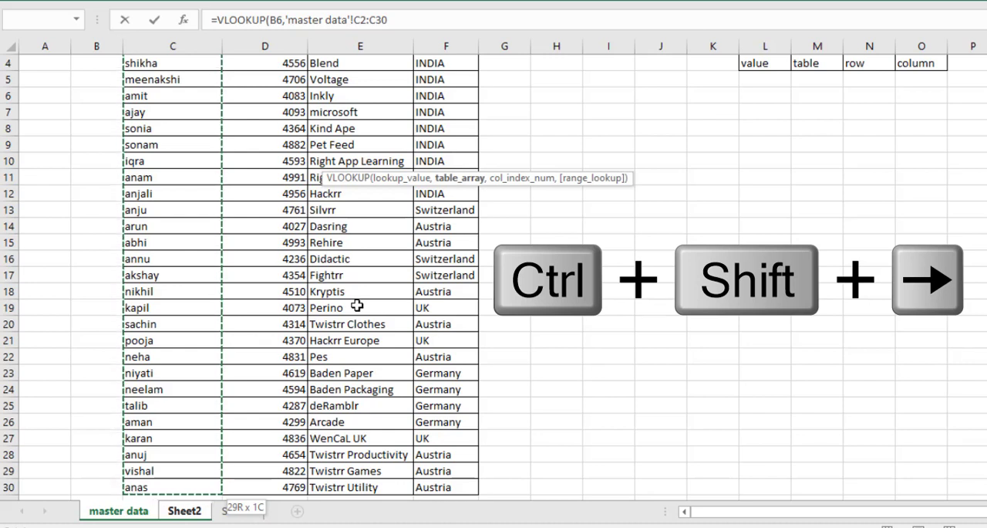
pyautogui.hotkey('ctrl', 'shift', 'Right')
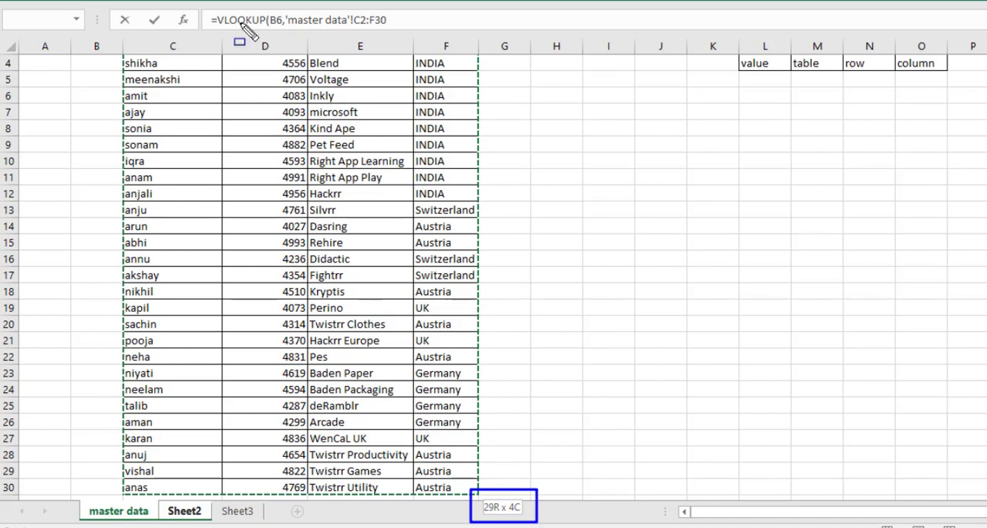
pyautogui.moveTo(195, 4)
pyautogui.mouseDown()
pyautogui.moveTo(470, 65)
pyautogui.moveTo(508, 47)
pyautogui.mouseUp()
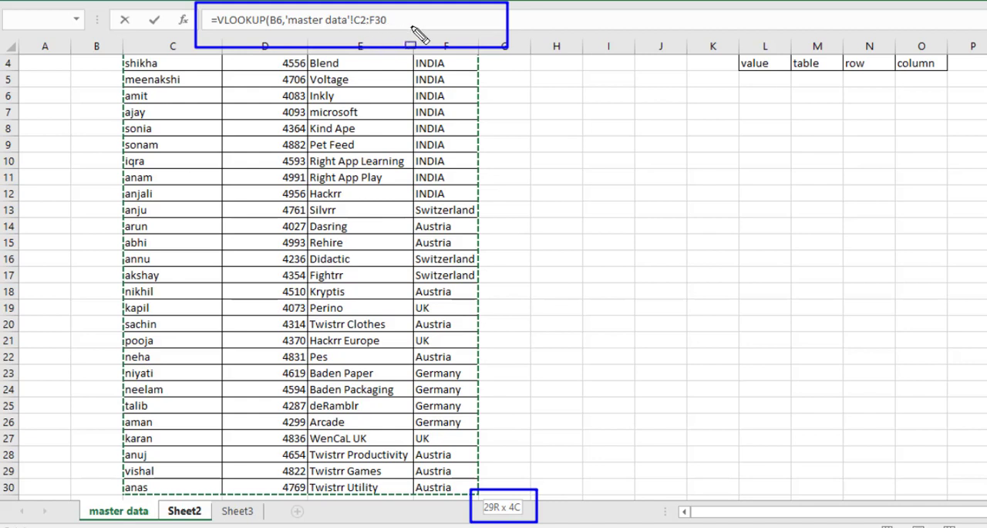
pyautogui.write(',')
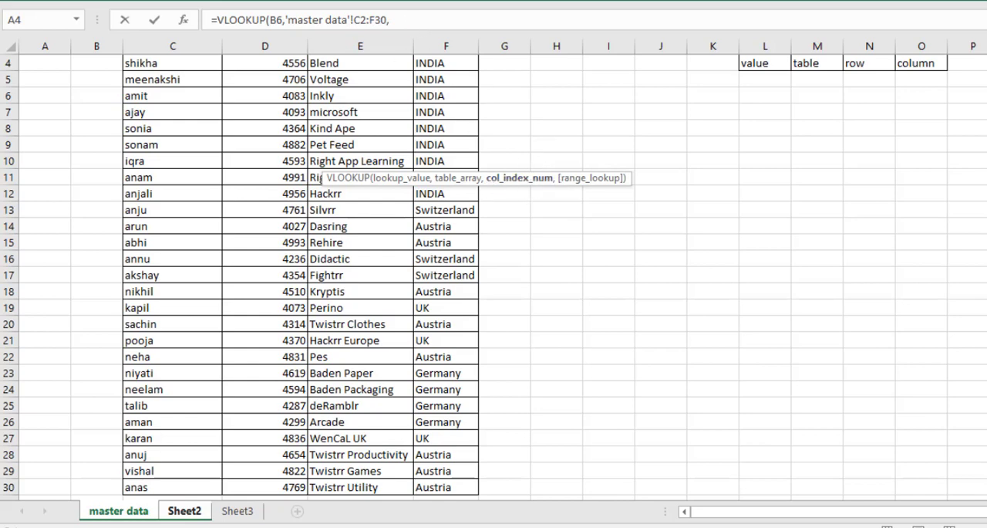
# Step: Complete the VLOOKUP with column index 3 for Company and 0 for an exact match
pyautogui.scroll(1, 531, 190)
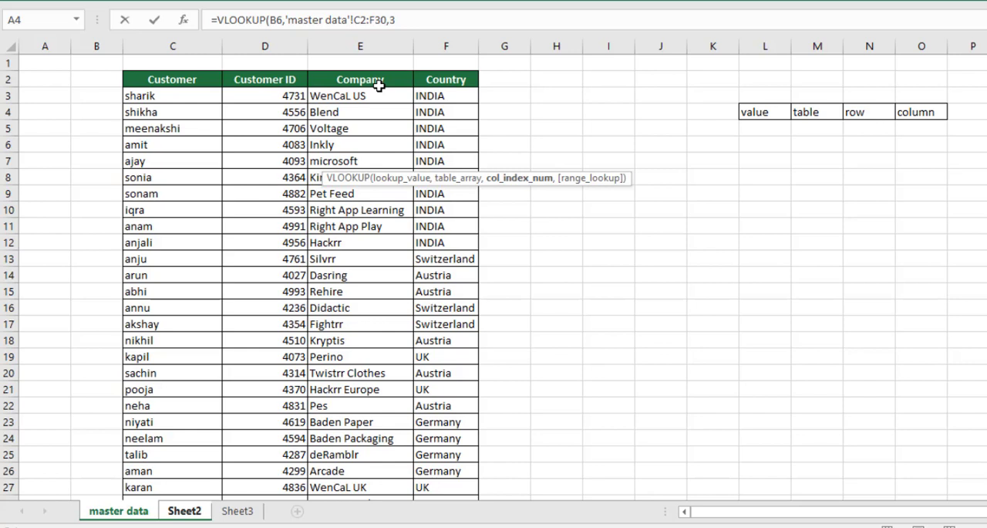
pyautogui.write(',')
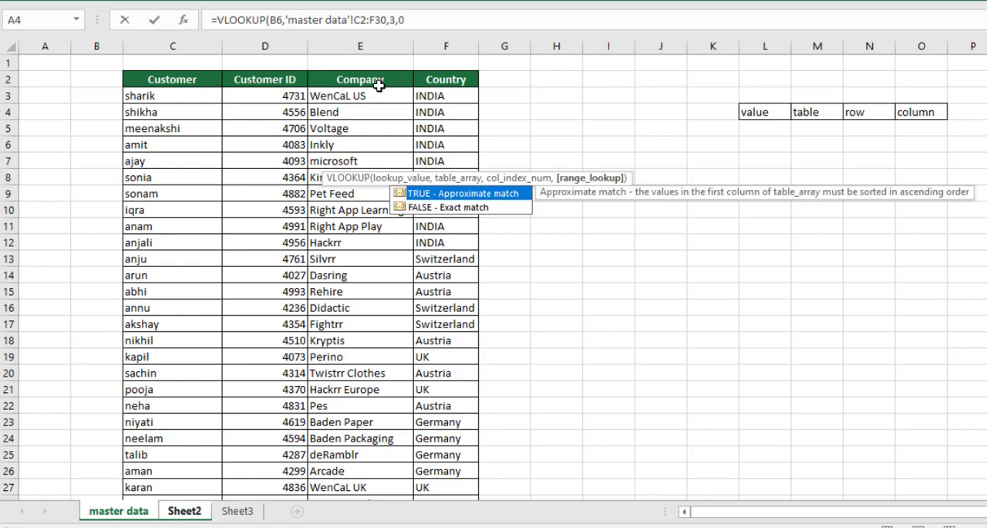
pyautogui.write('0)')
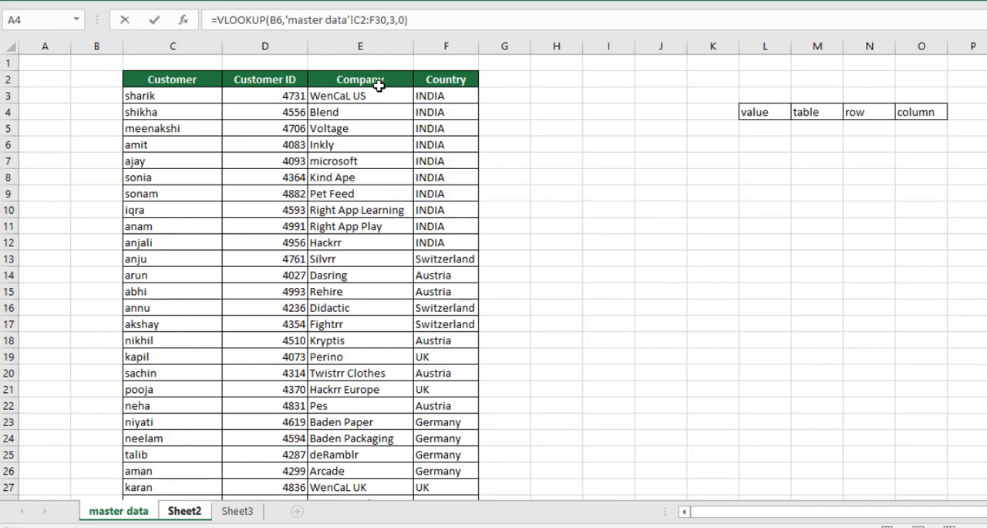
pyautogui.press('Return')
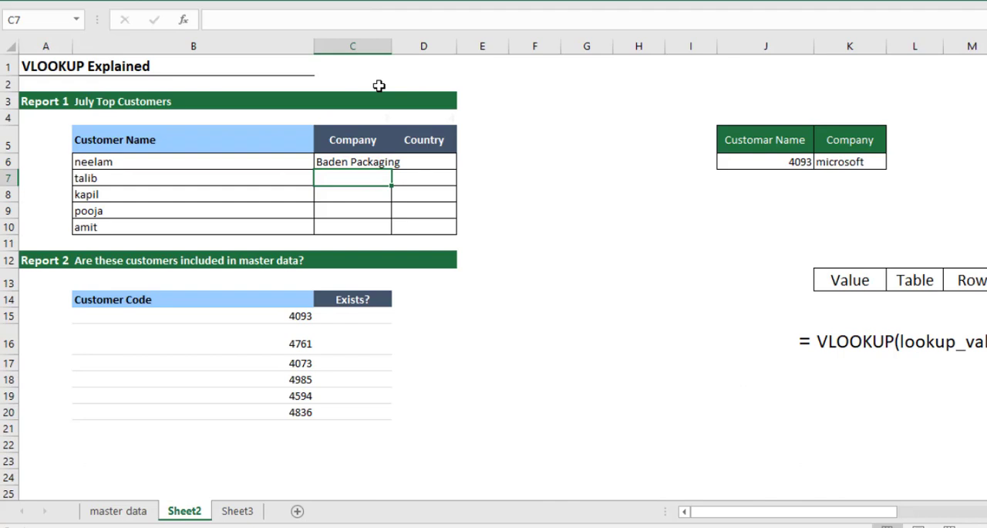
# Step: Widen column C to fit the company name and fill the C6 formula down to C10
pyautogui.click(348, 163)
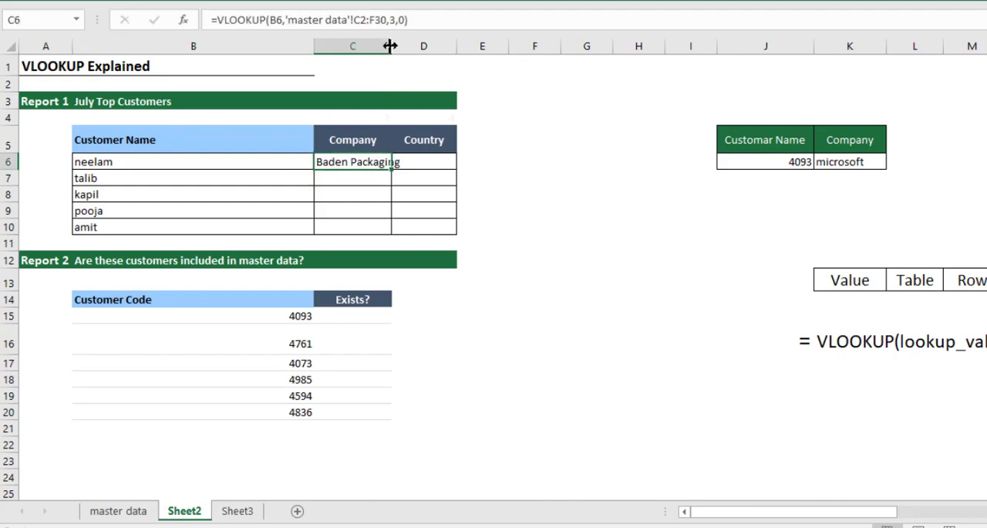
pyautogui.moveTo(392, 46); pyautogui.dragTo(407, 46)
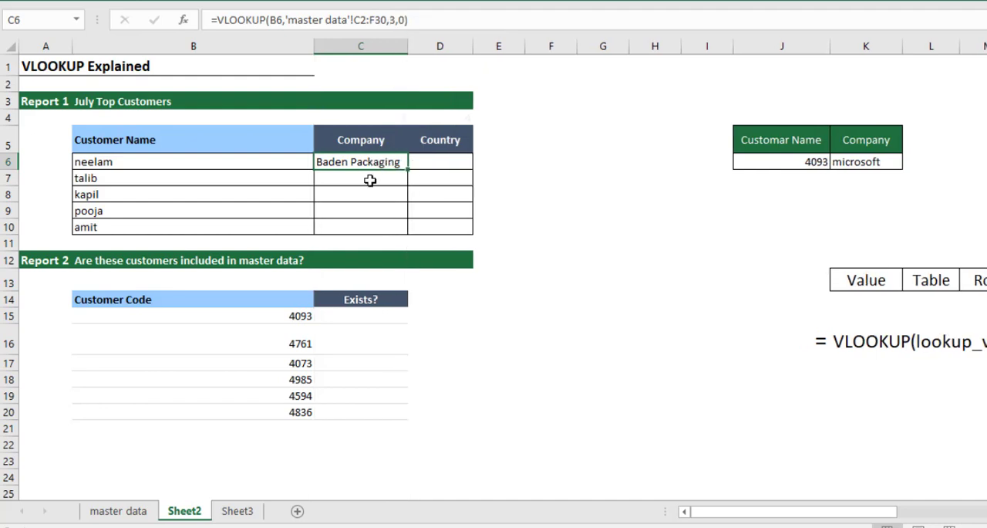
pyautogui.click(366, 208)
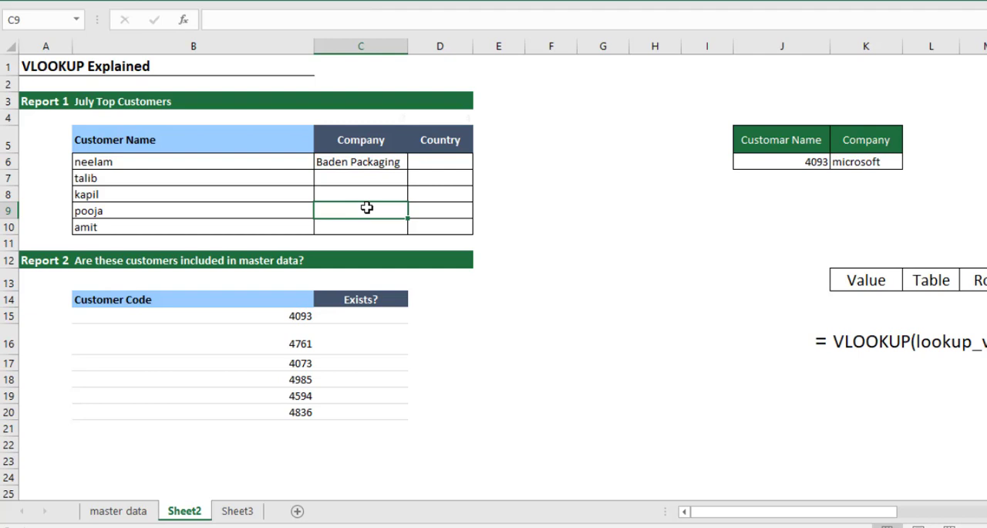
pyautogui.click(375, 162)
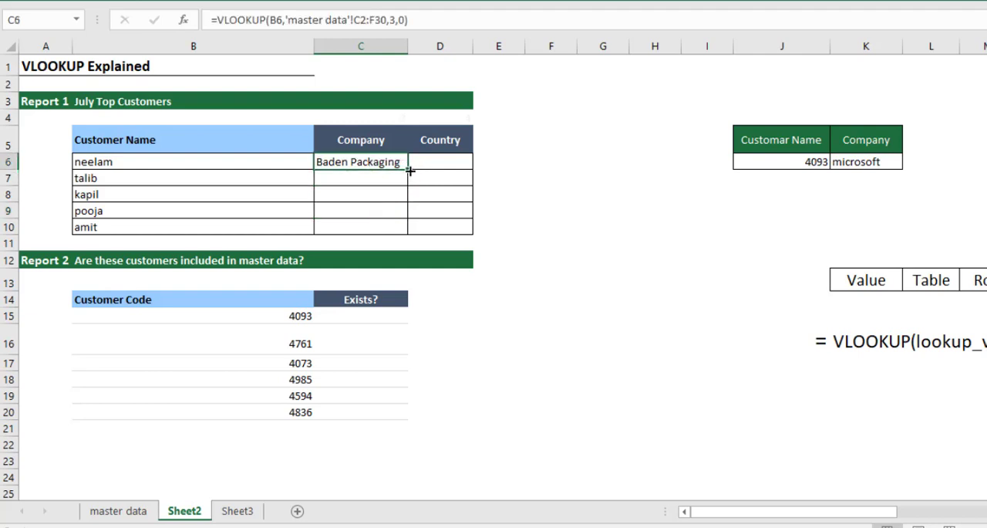
pyautogui.moveTo(410, 170); pyautogui.dragTo(407, 235)
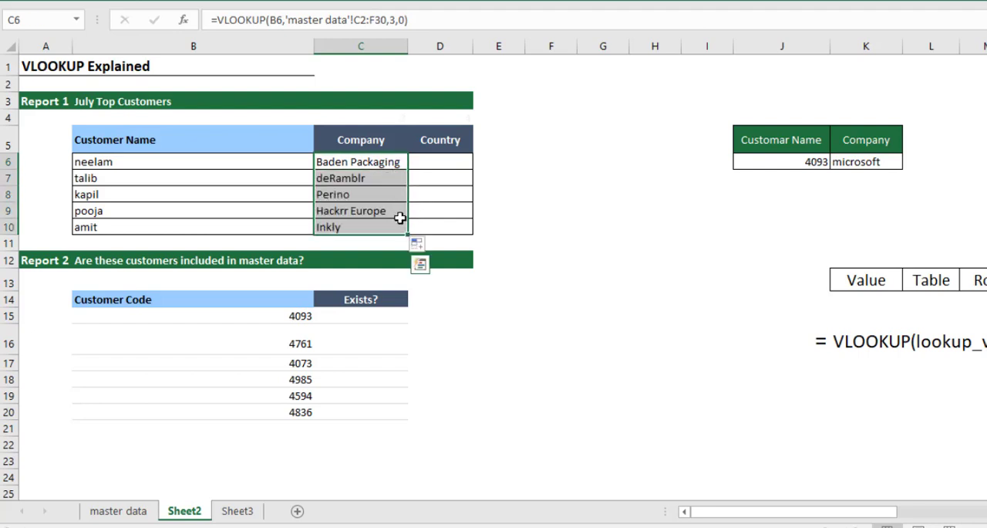
# Step: Replace the customer name in B10 with the first customer listed on the master data sheet
pyautogui.click(171, 227)
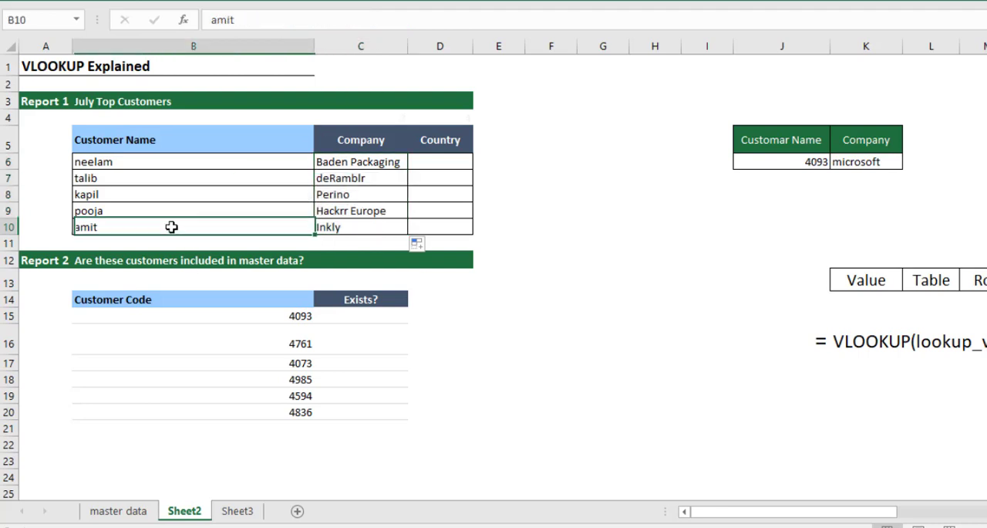
pyautogui.write('sharik')
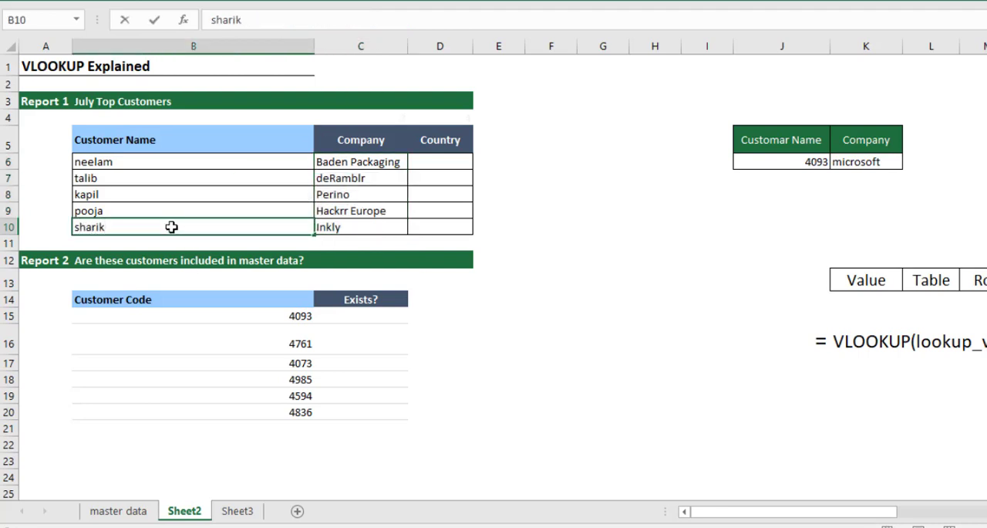
pyautogui.press('Return')
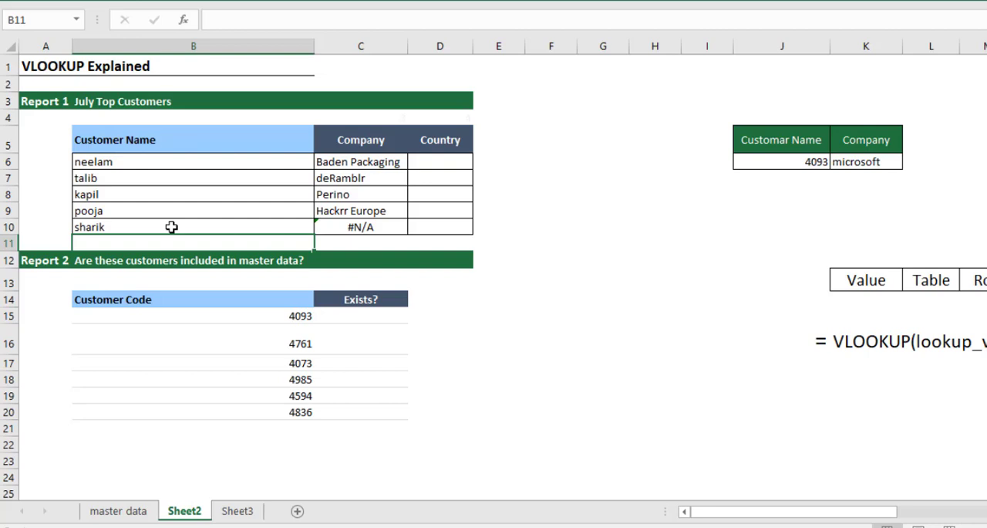
# Step: Examine the VLOOKUP formula in C10, boxing the formula and its table range in blue before clearing the marks
pyautogui.click(399, 229)
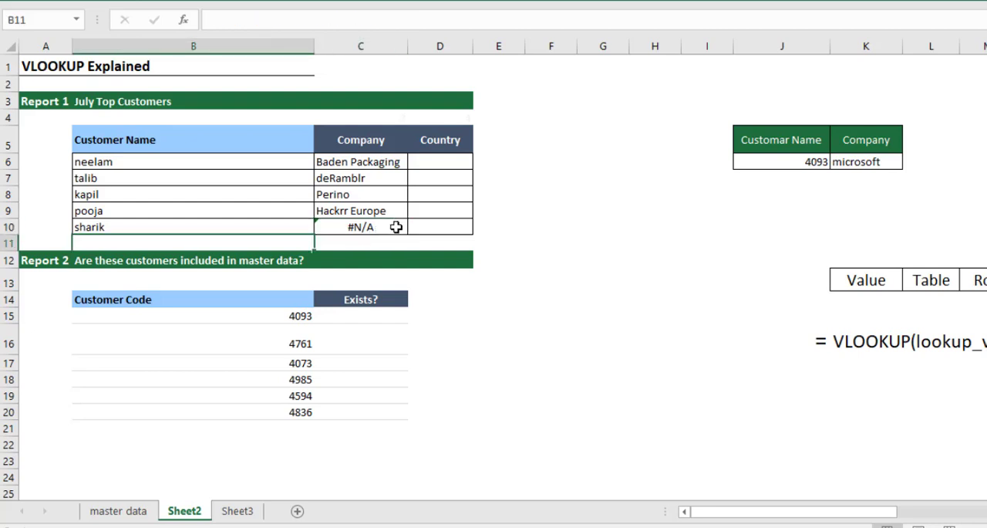
pyautogui.click(396, 227)
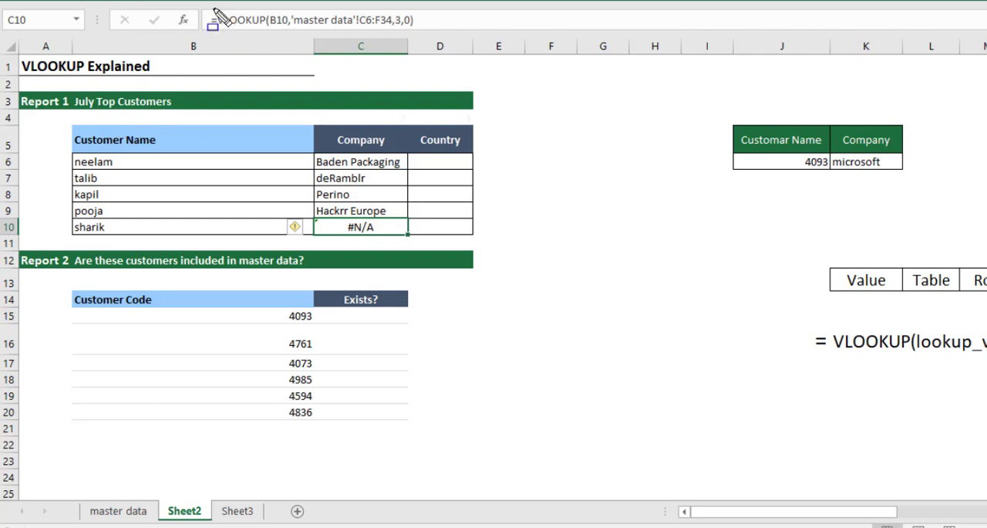
pyautogui.moveTo(199, 5)
pyautogui.mouseDown()
pyautogui.moveTo(296, 35)
pyautogui.moveTo(517, 45)
pyautogui.mouseUp()
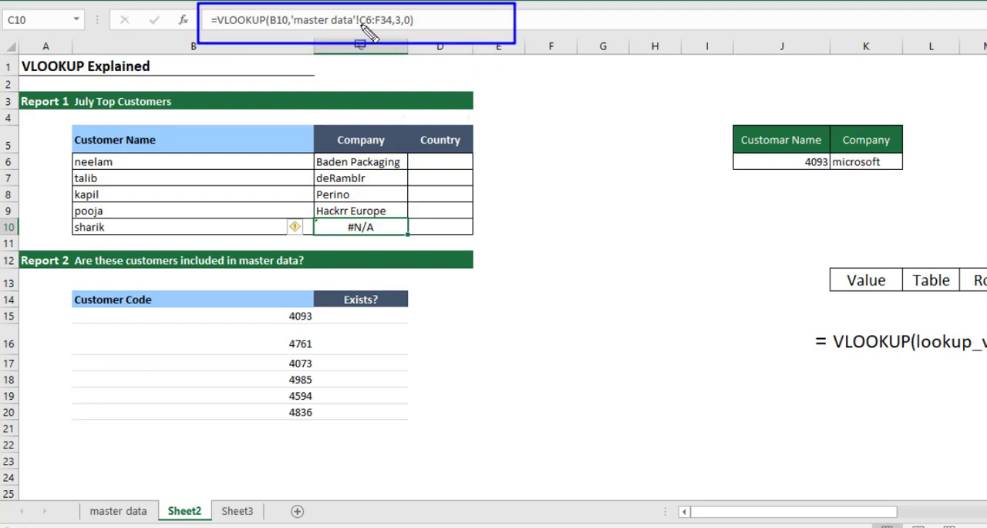
pyautogui.moveTo(358, 11); pyautogui.dragTo(393, 30)
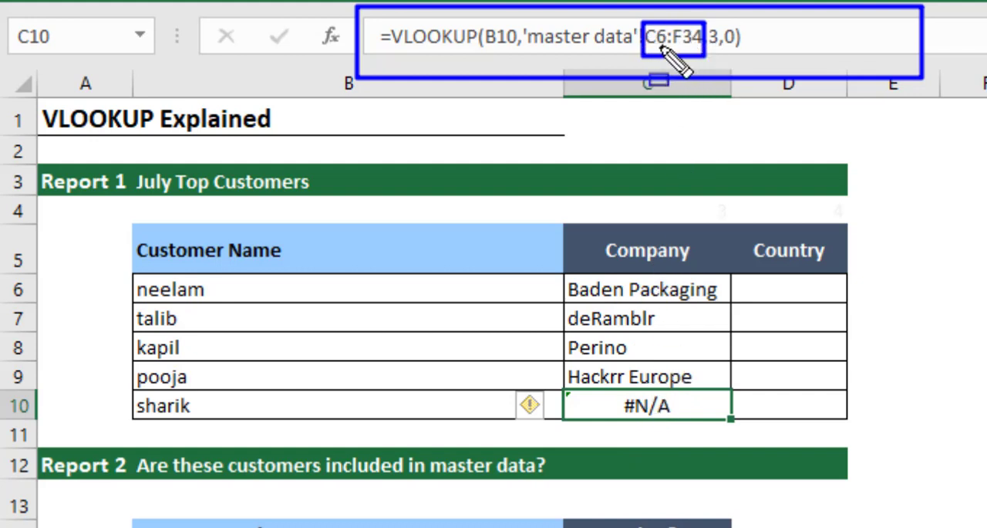
pyautogui.press('Escape')
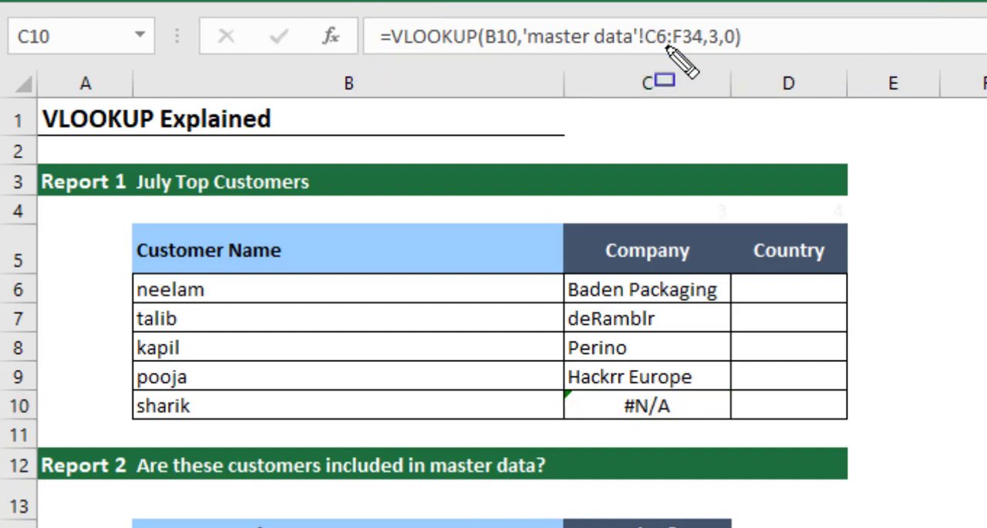
# Step: Compare the table ranges in the Company column's VLOOKUP formulas from C10 up to C7
pyautogui.click(643, 402)
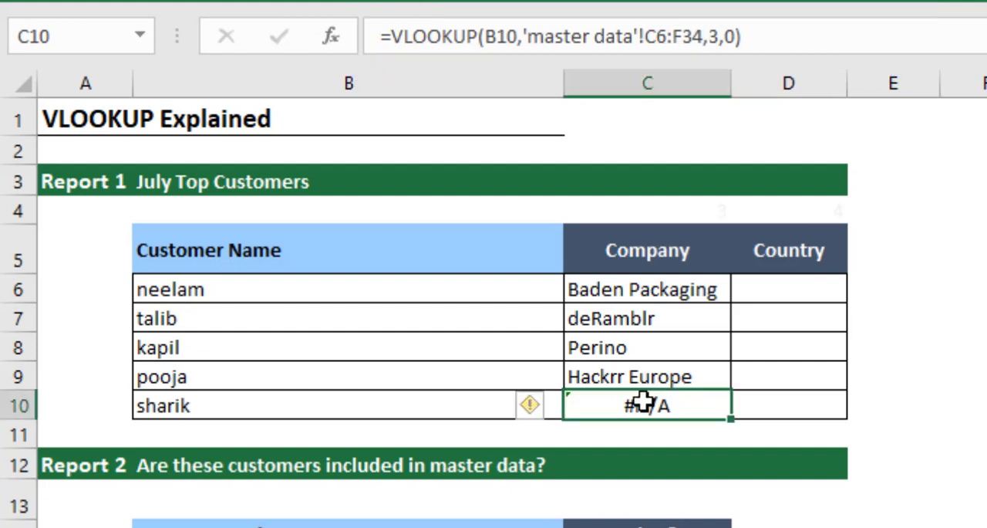
pyautogui.press('Up')
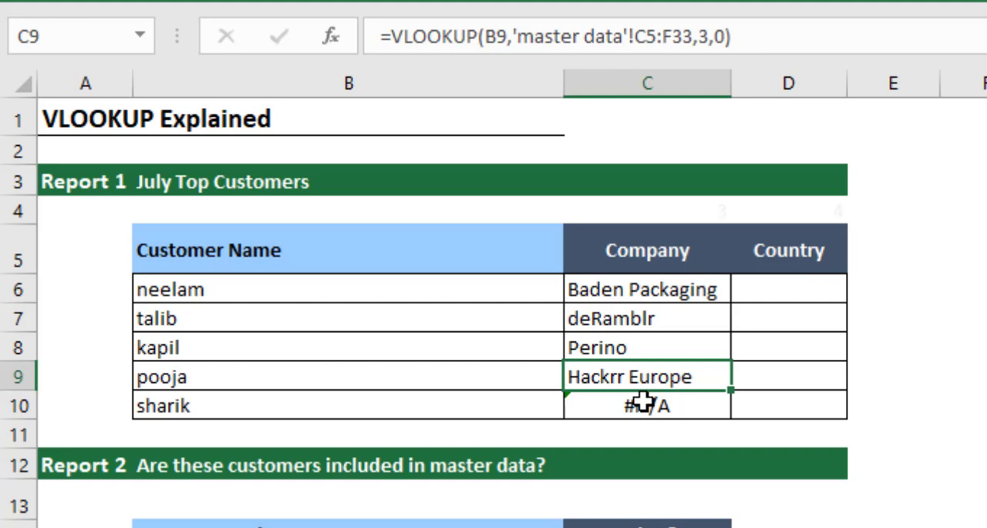
pyautogui.press('Up')
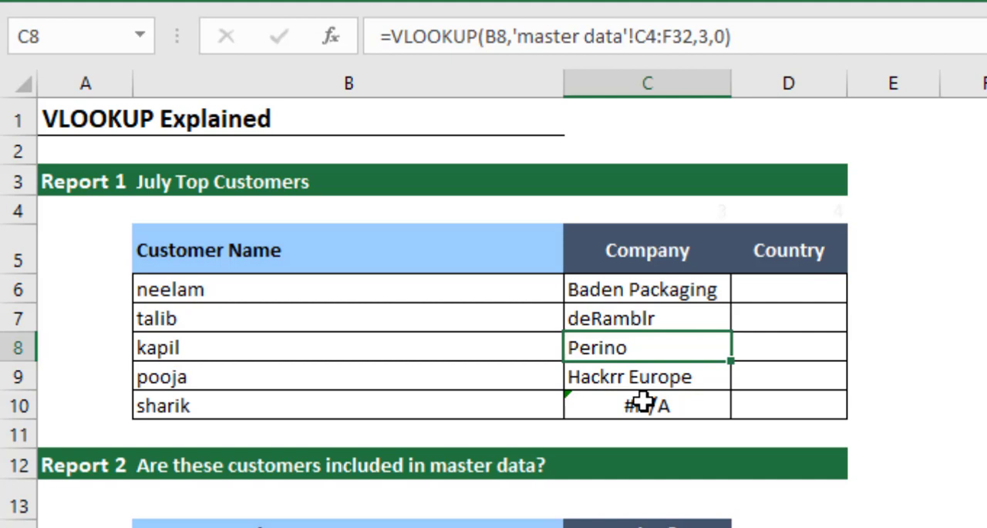
pyautogui.press('Up')
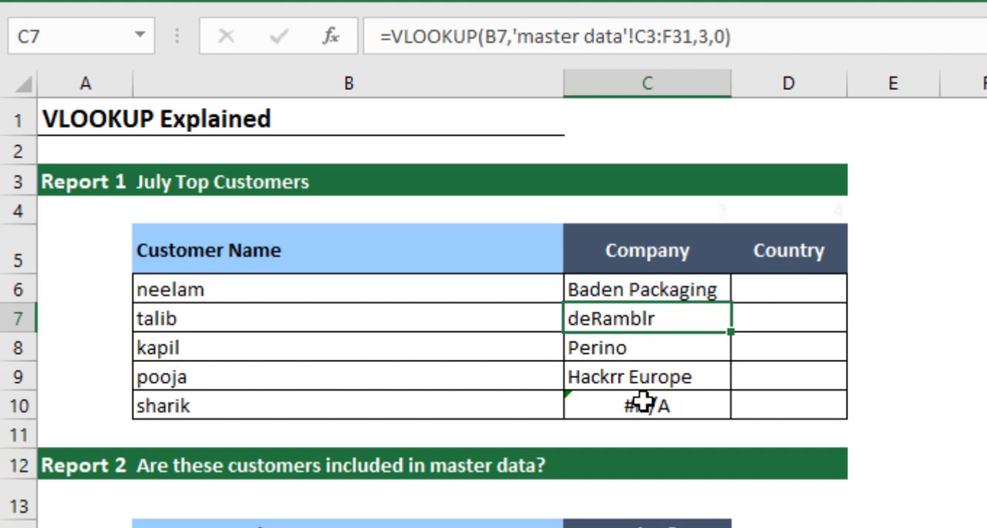
# Step: Replace the customer name in B6 with the same customer name used in B10
pyautogui.press('Up')
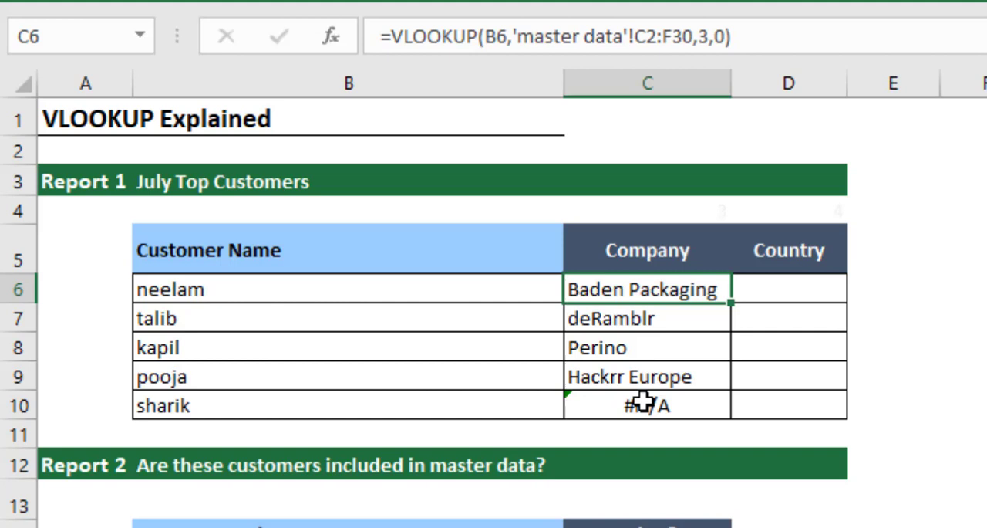
pyautogui.press('Left')
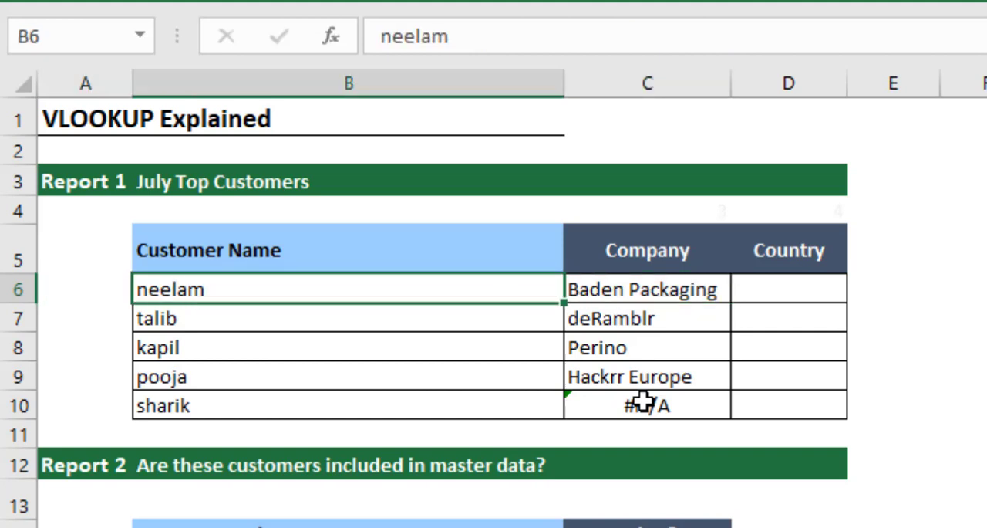
pyautogui.write('sharik')
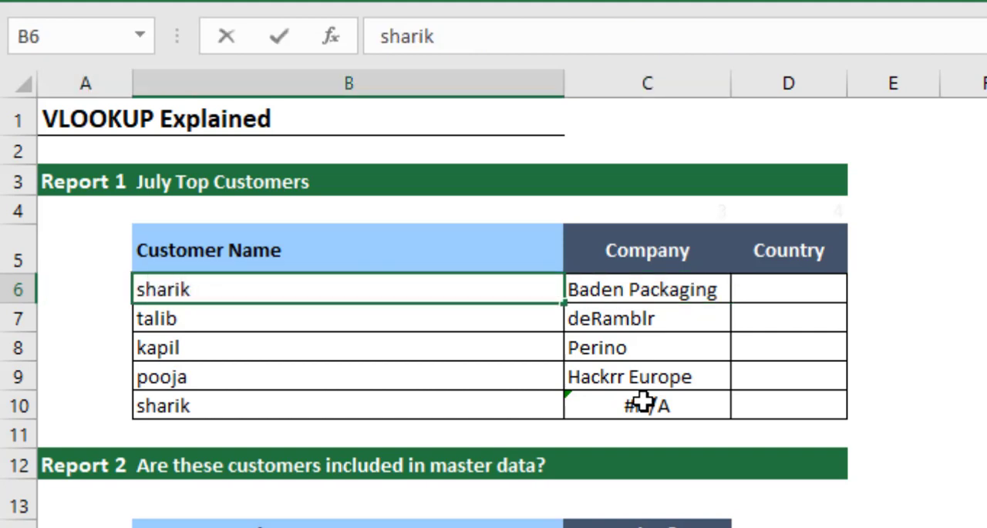
pyautogui.press('Return')
pyautogui.press('Up')
pyautogui.press('Right')
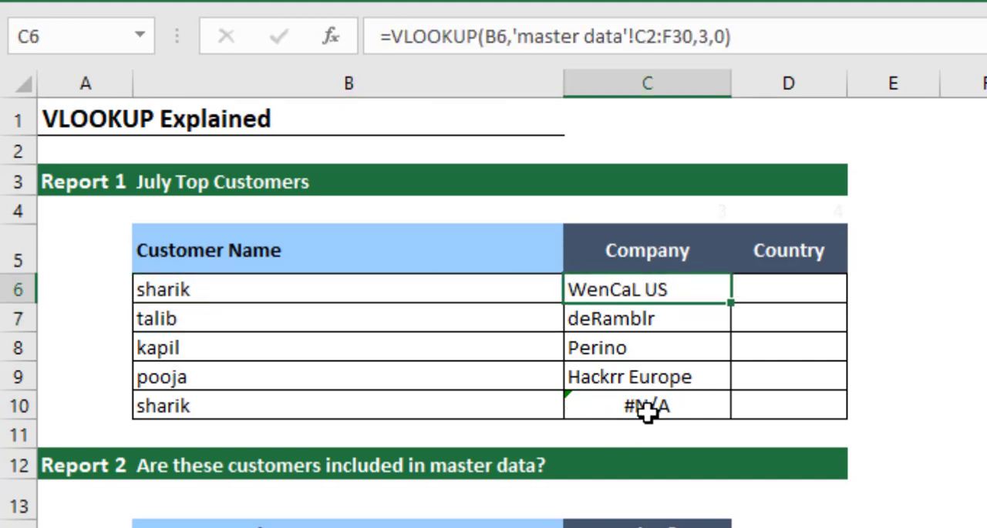
# Step: Compare the VLOOKUP table ranges in Report 1's Company column, checking C10 against C6 and the rows between
pyautogui.click(644, 411)
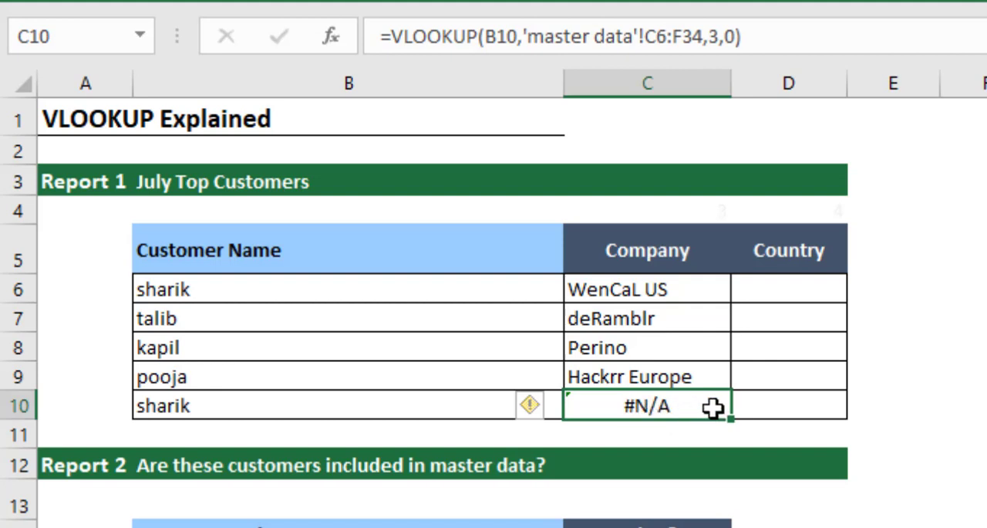
pyautogui.click(697, 294)
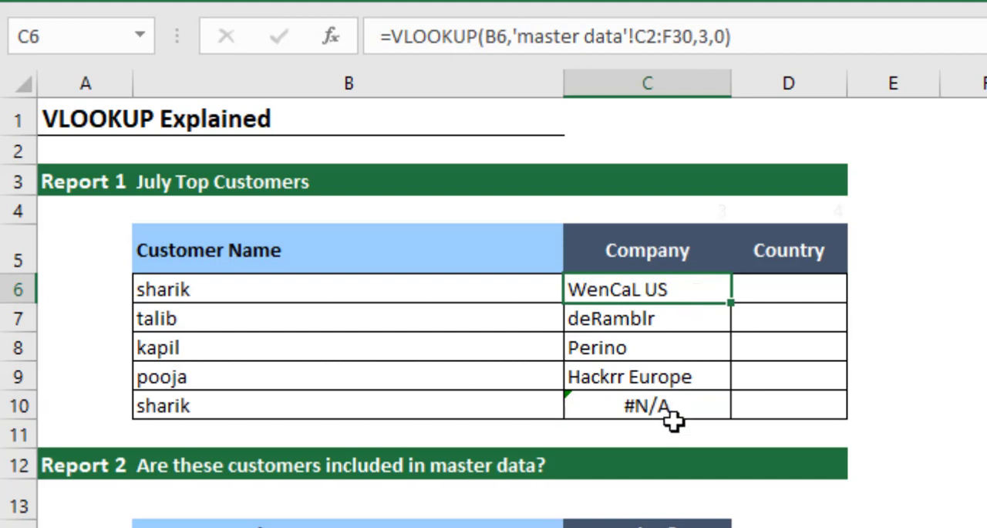
pyautogui.press('Down')
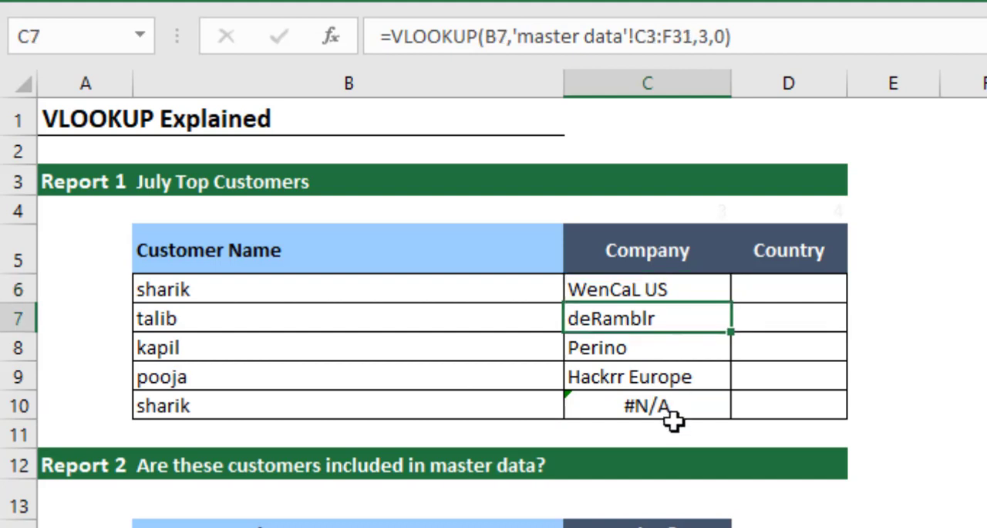
pyautogui.press('Down')
pyautogui.press('Up')
pyautogui.press('Up')
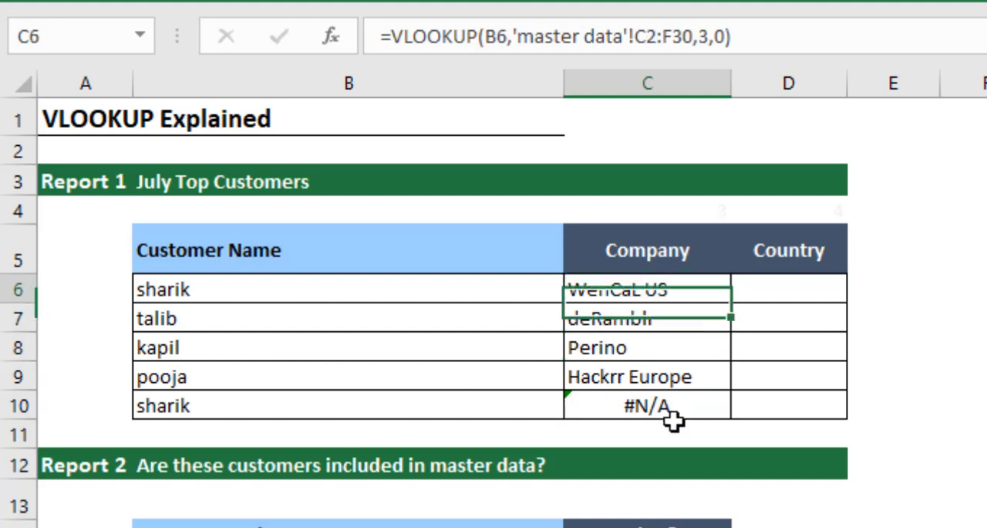
pyautogui.press('Down')
pyautogui.press('Down')
pyautogui.press('Down')
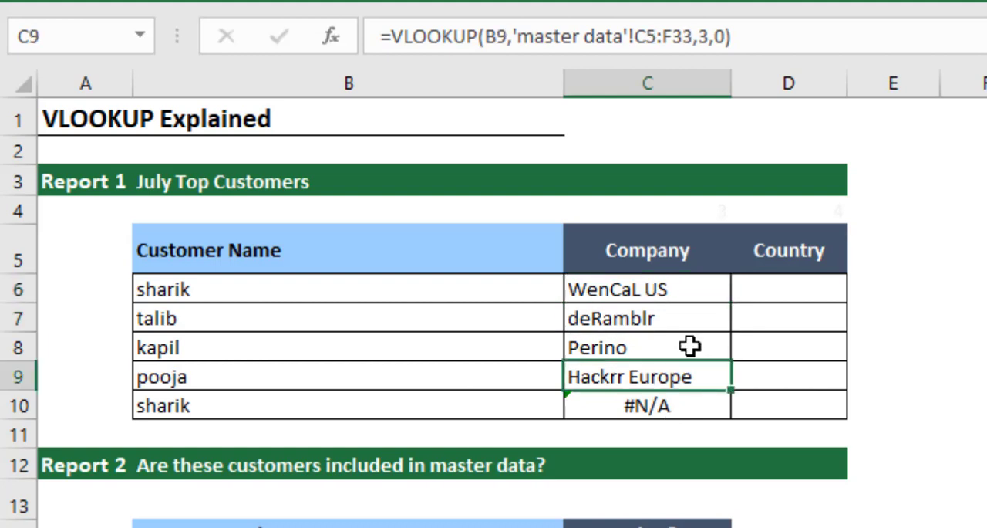
# Step: Inspect the table ranges inside the VLOOKUP formulas in C9 and C6, leaving both formulas as they are
pyautogui.press('F2')
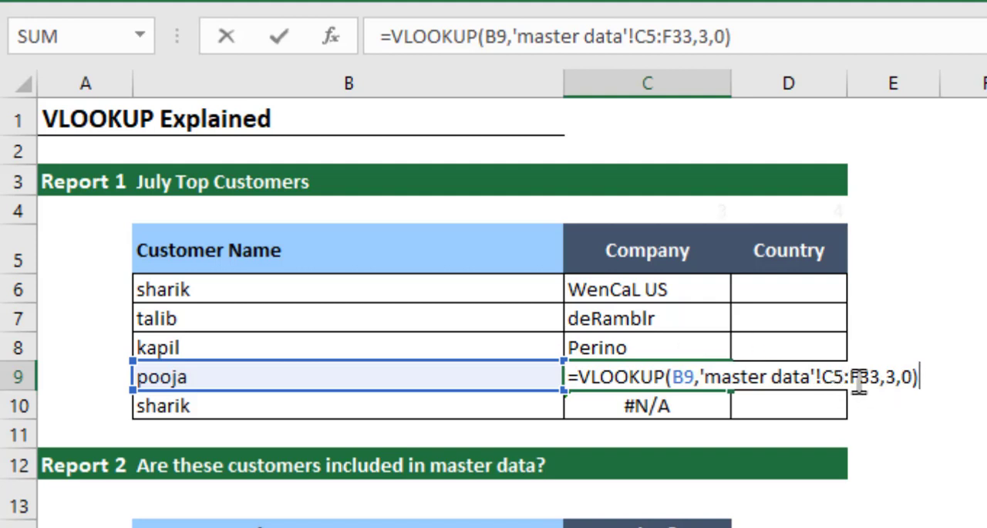
pyautogui.press('Return')
pyautogui.press('Up')
pyautogui.press('Up')
pyautogui.press('Up')
pyautogui.press('Up')
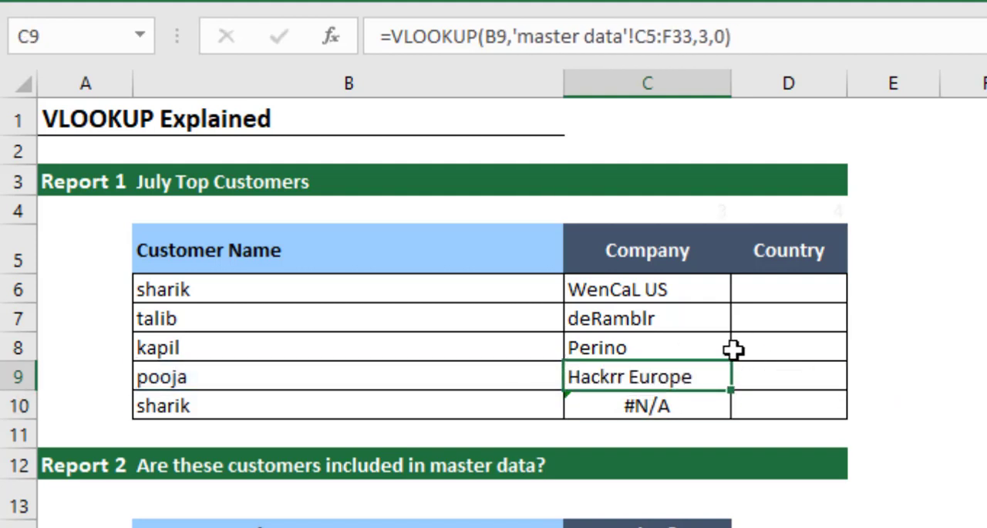
pyautogui.press('F2')
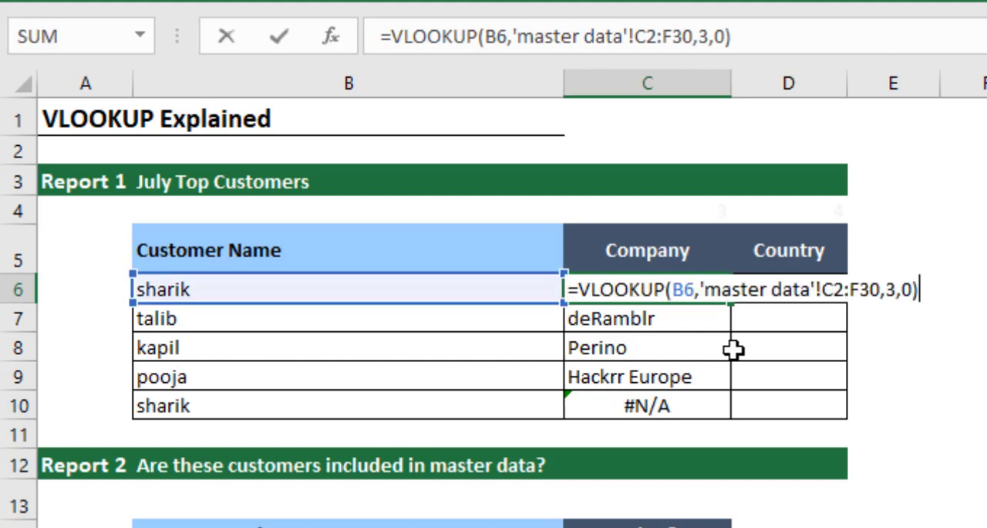
pyautogui.press('Left')
pyautogui.press('Left')
pyautogui.press('Left')
pyautogui.press('Left')
pyautogui.press('Left')
pyautogui.press('Left')
pyautogui.press('Left')
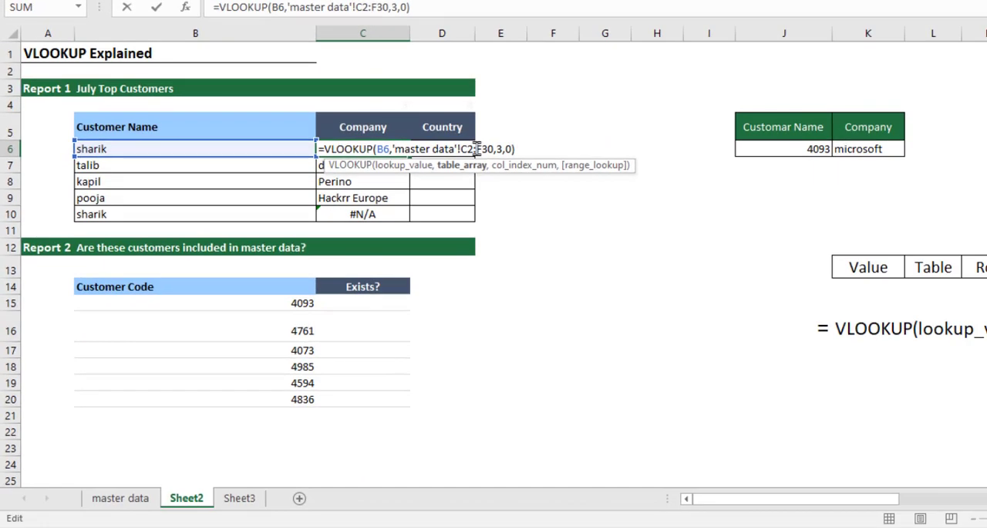
pyautogui.press('Escape')
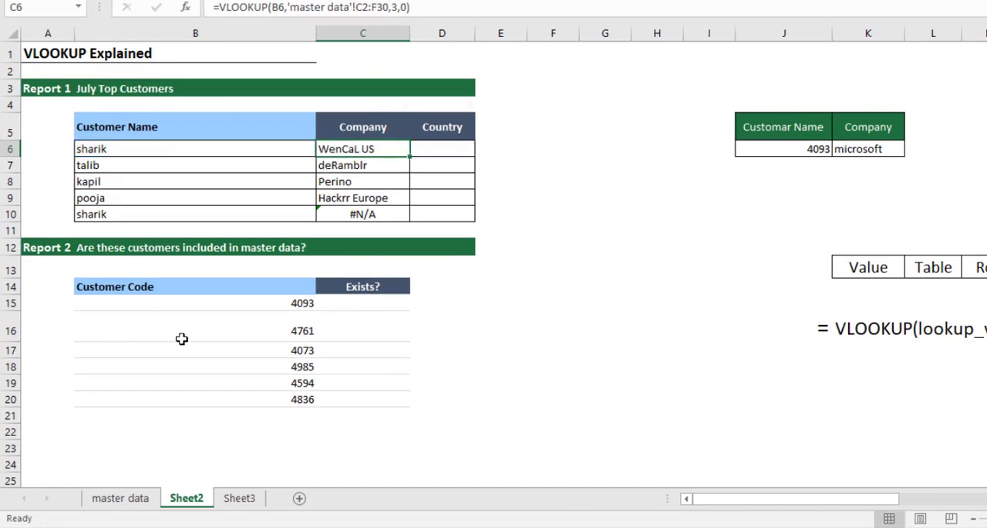
# Step: Outline the range C2:F30 on the master data sheet using a trial reference =c2:f30 in H3, and discard the entry
pyautogui.click(124, 498)
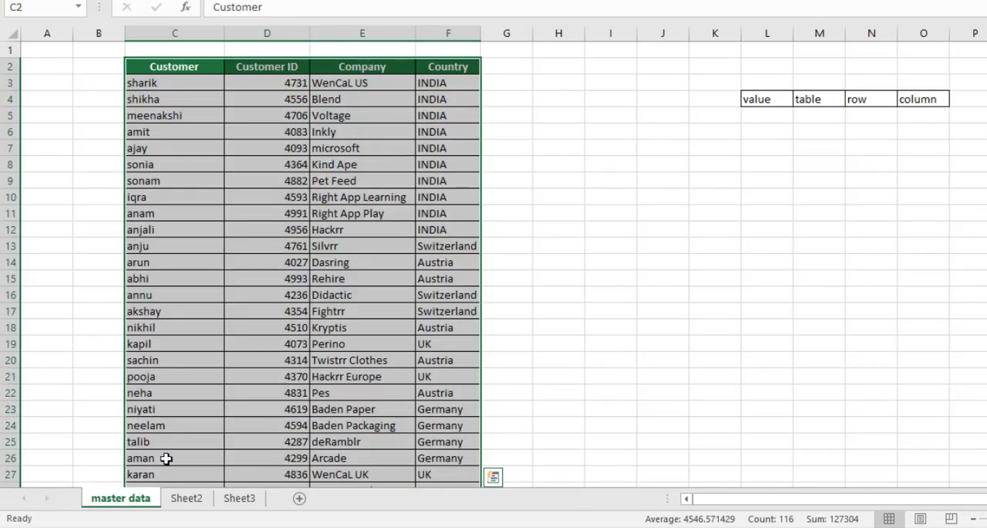
pyautogui.click(566, 85)
pyautogui.write('=c')
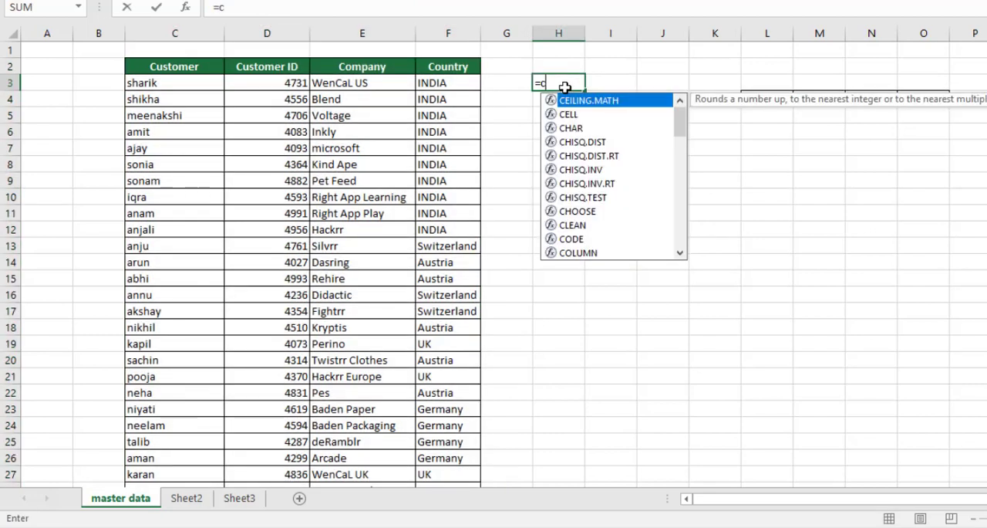
pyautogui.write('2:')
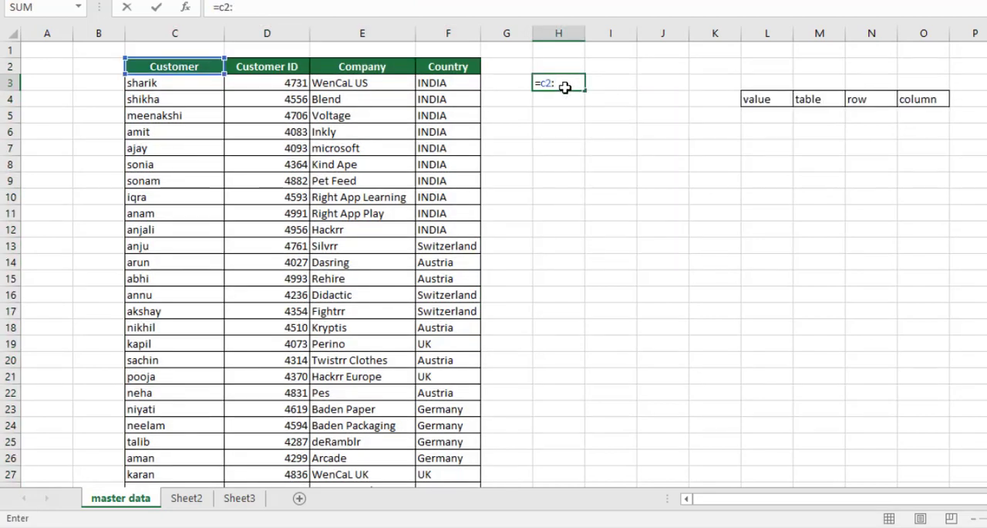
pyautogui.write('f30')
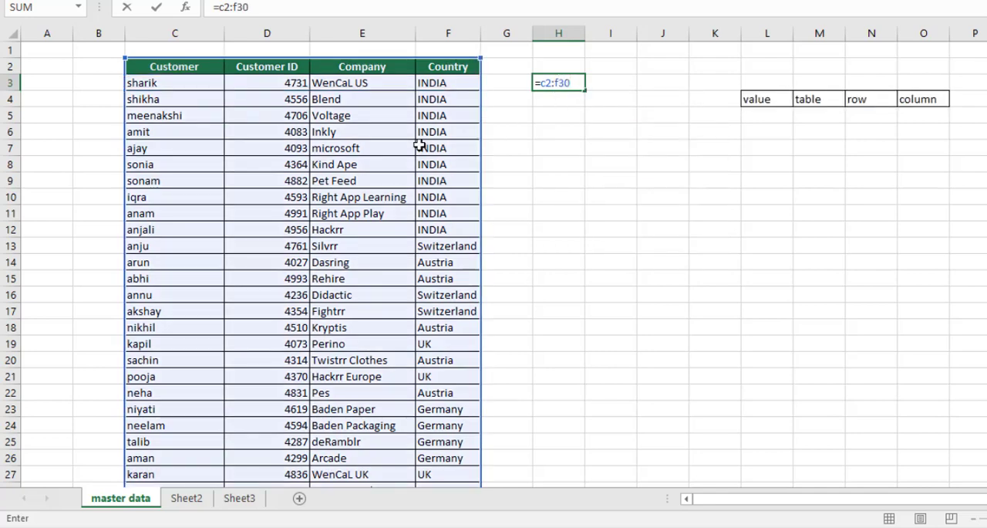
pyautogui.scroll(-8, 422, 284)
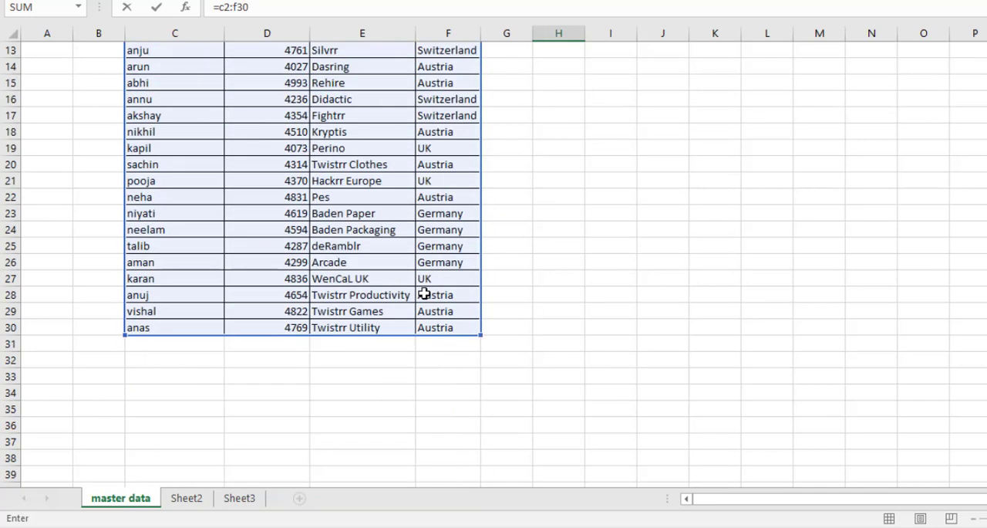
pyautogui.scroll(3, 422, 297)
pyautogui.scroll(5, 422, 299)
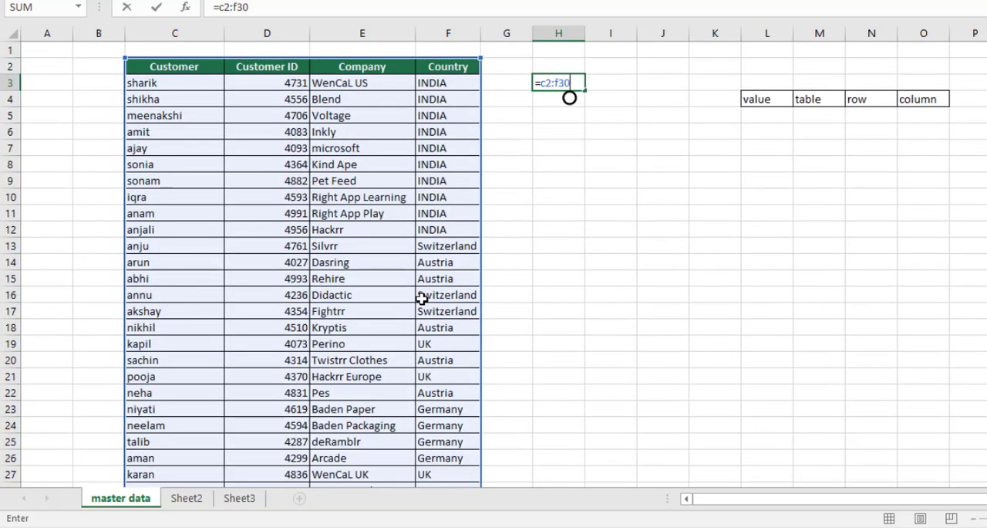
pyautogui.press('Escape')
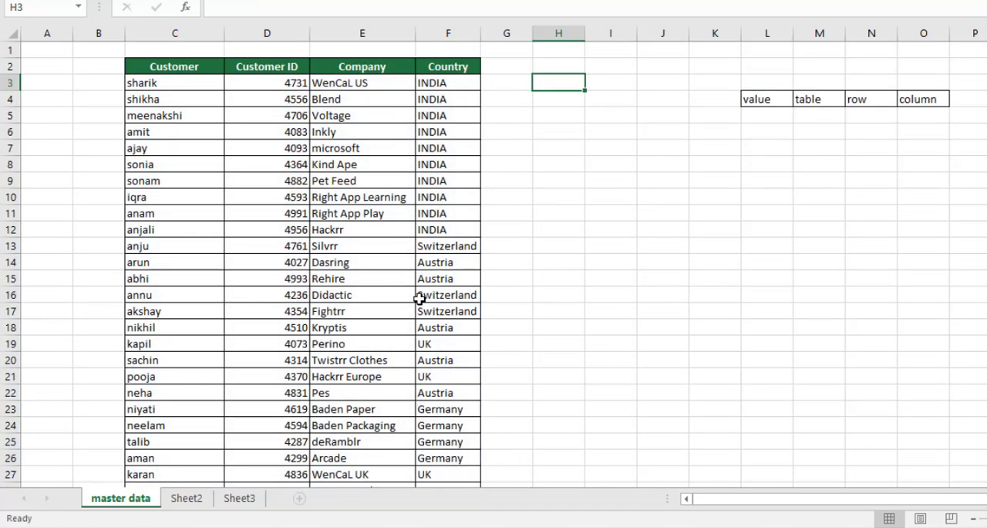
# Step: Examine the table ranges in the C8 and C10 VLOOKUP formulas on Sheet2 without editing them
pyautogui.click(186, 500)
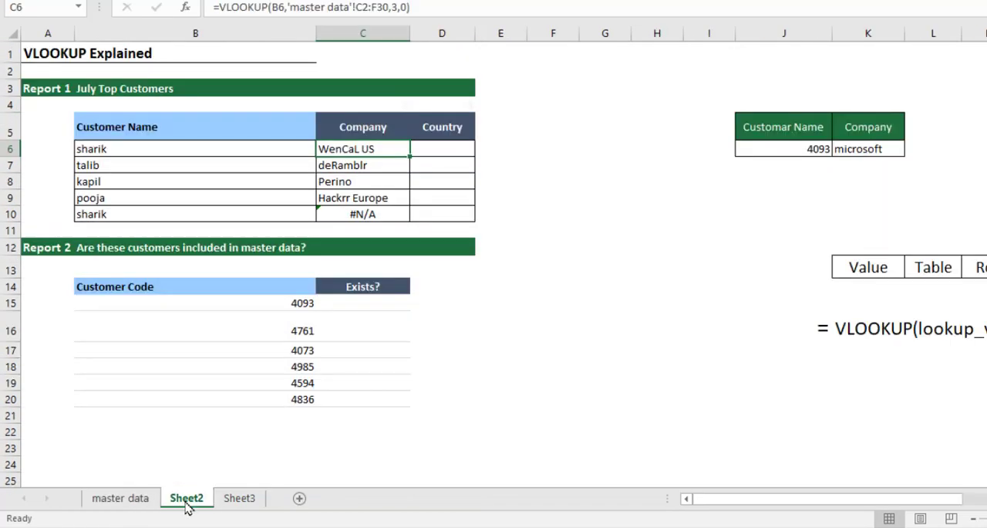
pyautogui.click(362, 186)
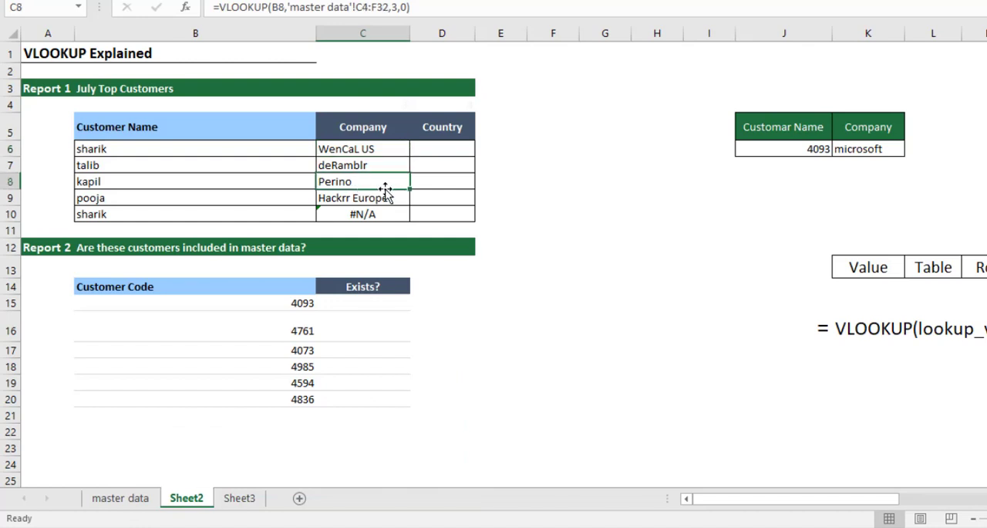
pyautogui.doubleClick(386, 189)
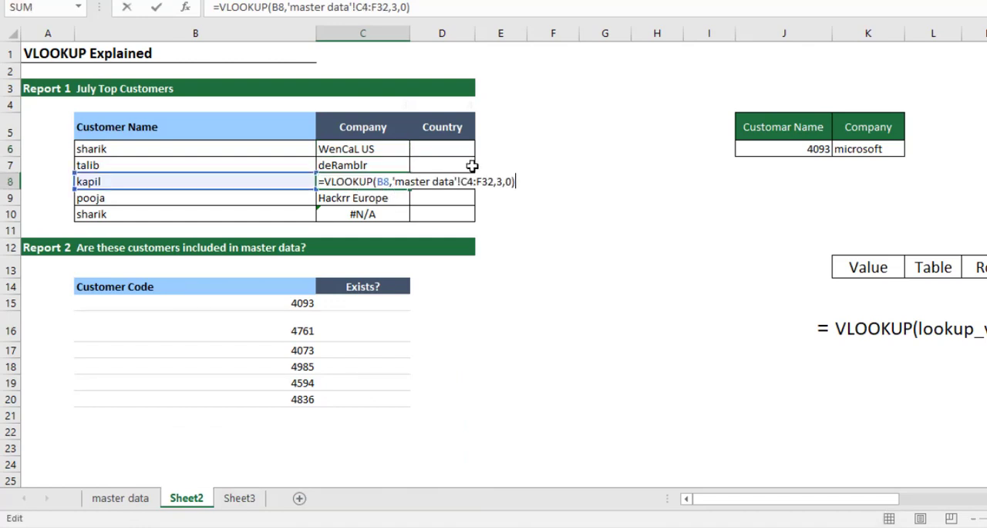
pyautogui.click(383, 214)
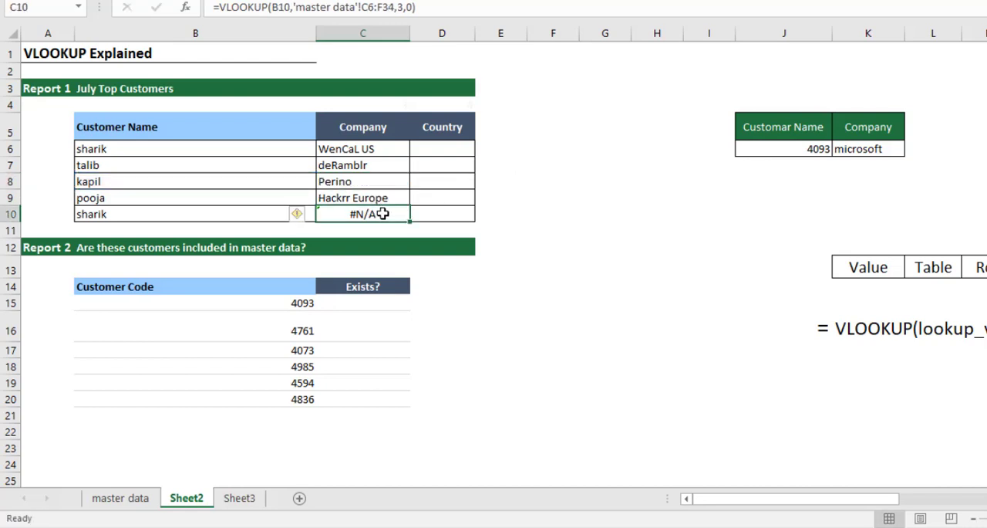
pyautogui.doubleClick(382, 213)
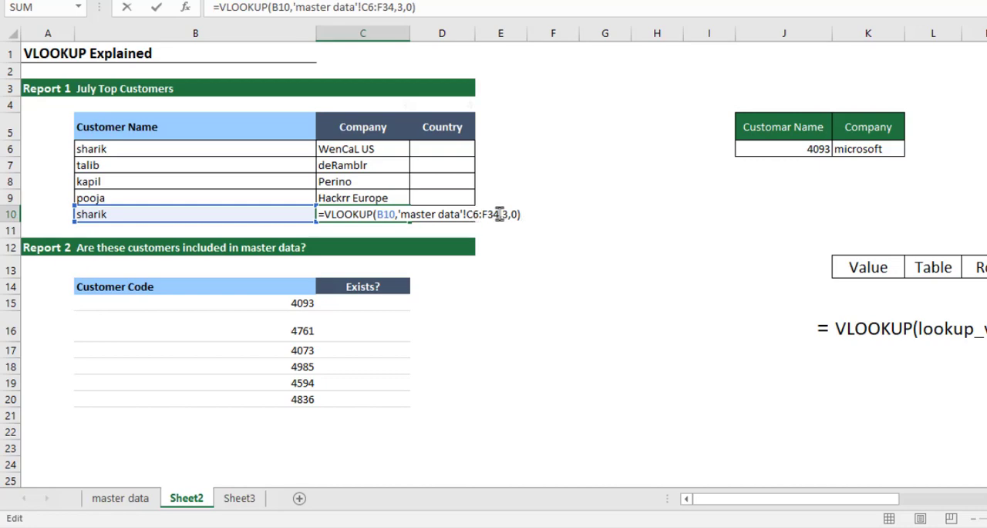
pyautogui.press('Escape')
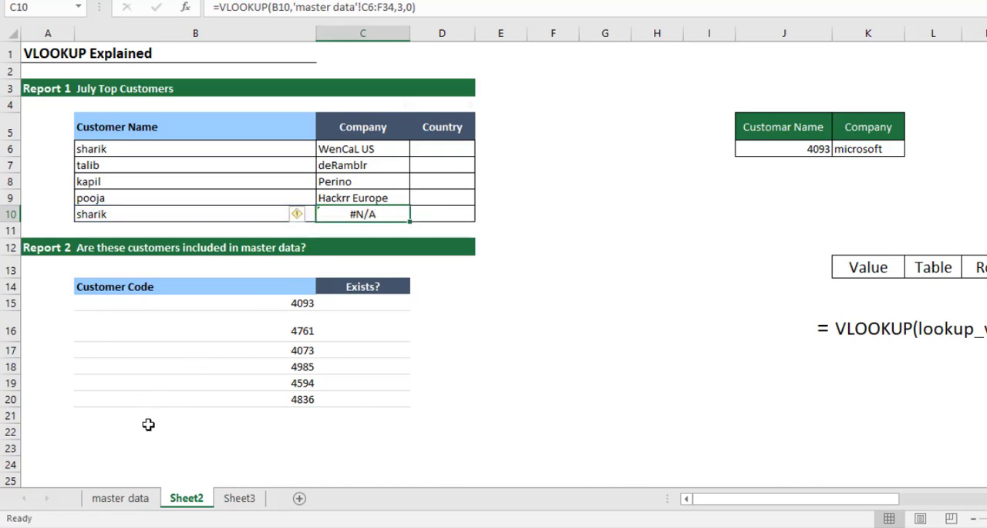
# Step: Outline the range C6:F34 on the master data sheet using a trial reference =c6:f34 in H3, and discard the entry
pyautogui.click(121, 498)
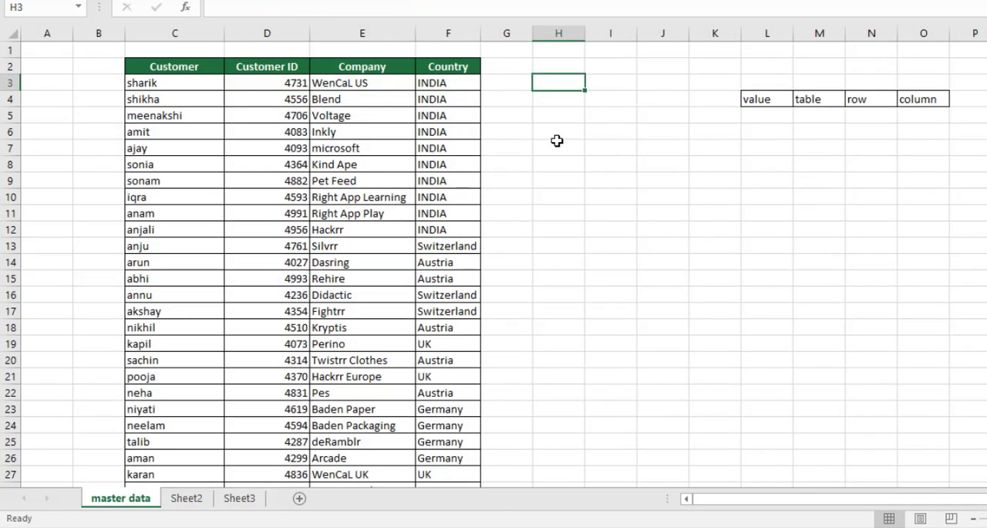
pyautogui.write('=c')
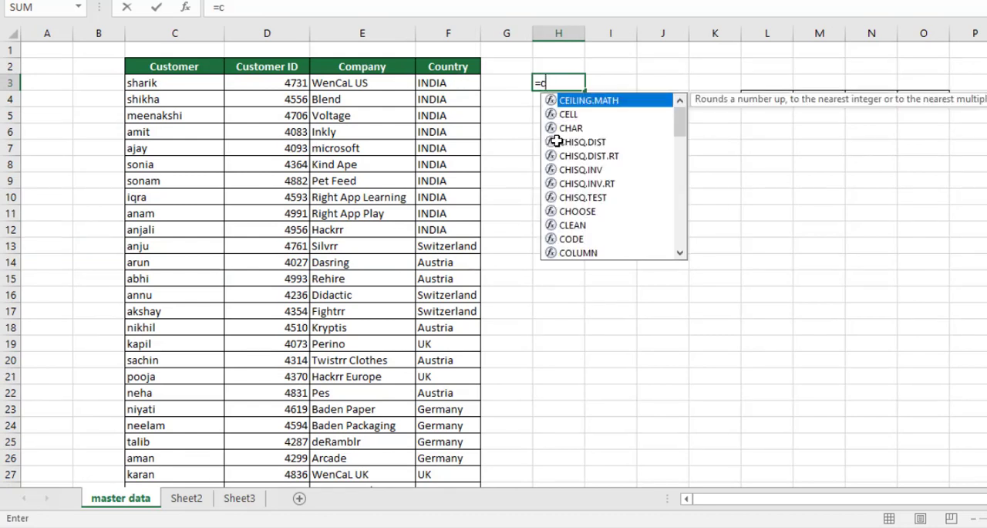
pyautogui.write('6')
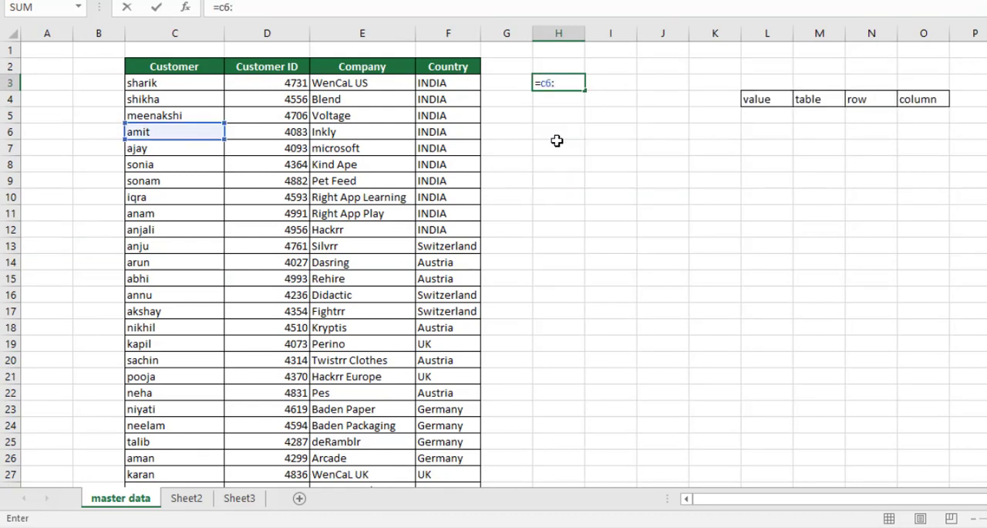
pyautogui.write(':f')
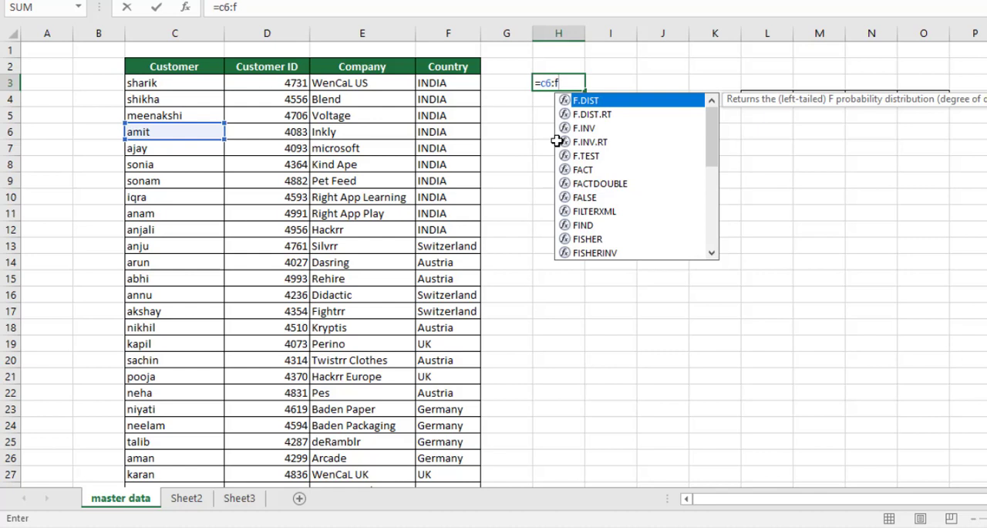
pyautogui.write('34')
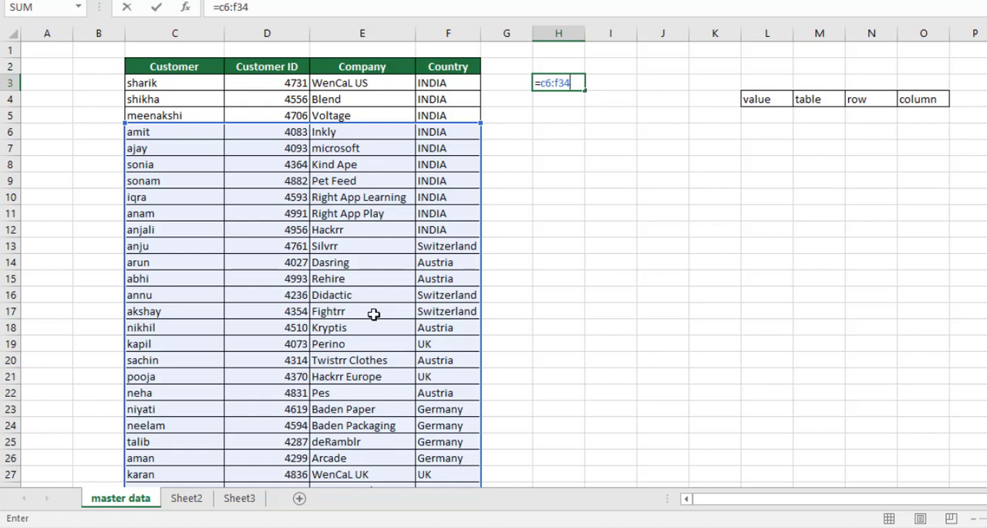
pyautogui.press('Escape')
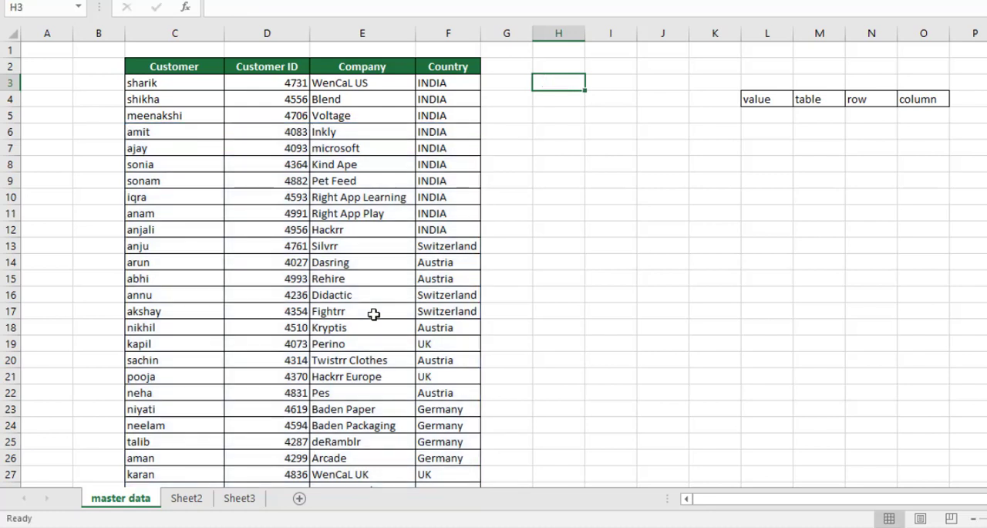
# Step: On Sheet2, make the table range in C6's VLOOKUP formula absolute as 'master data'!$C$2:$F$30
pyautogui.click(187, 497)
pyautogui.click(377, 152)
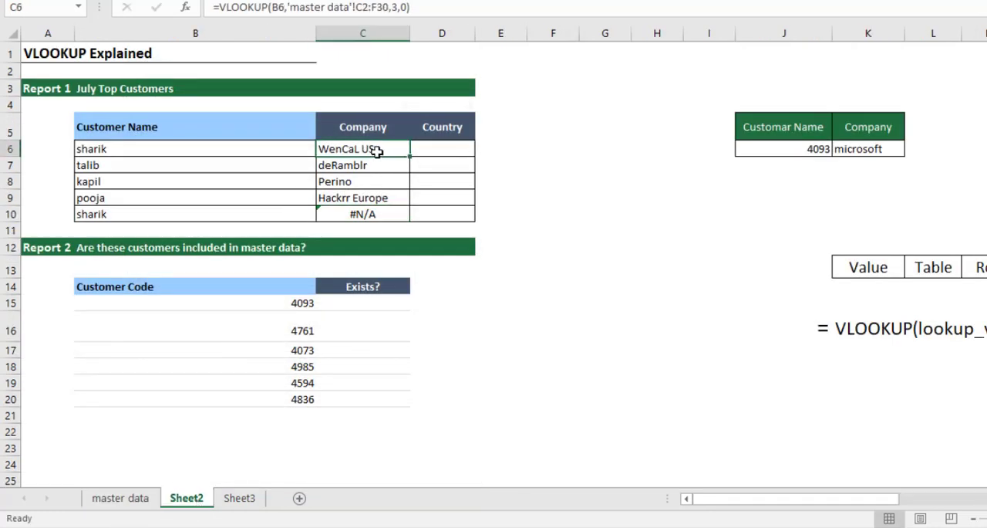
pyautogui.press('F2')
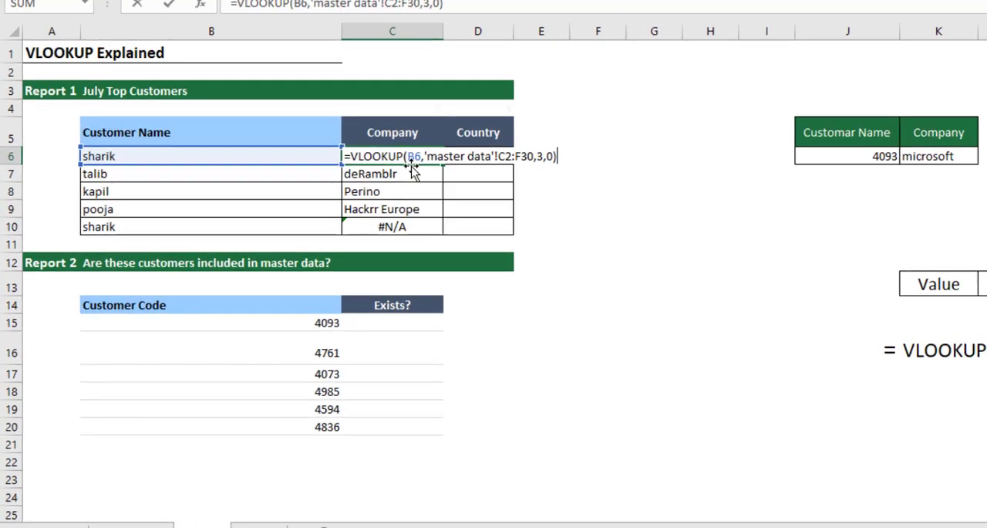
pyautogui.click(360, 149)
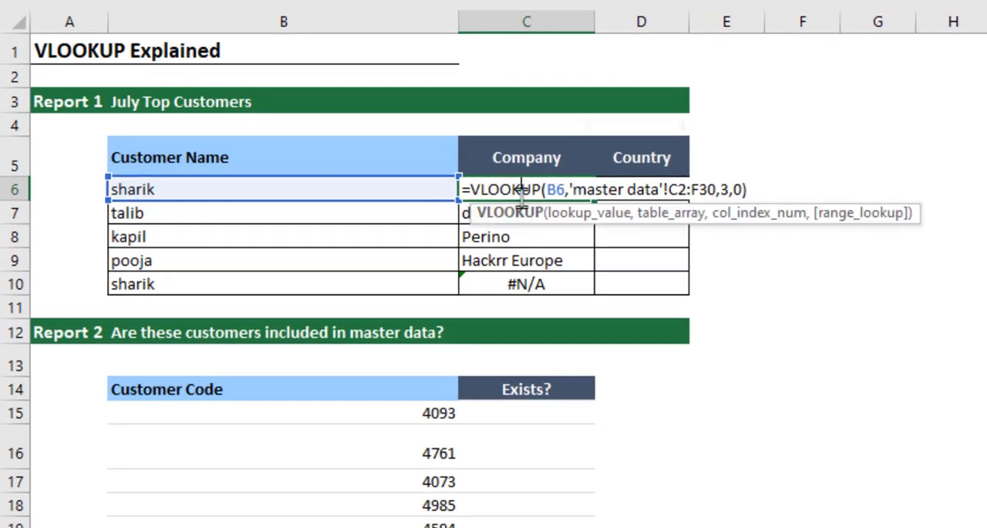
pyautogui.click(685, 217)
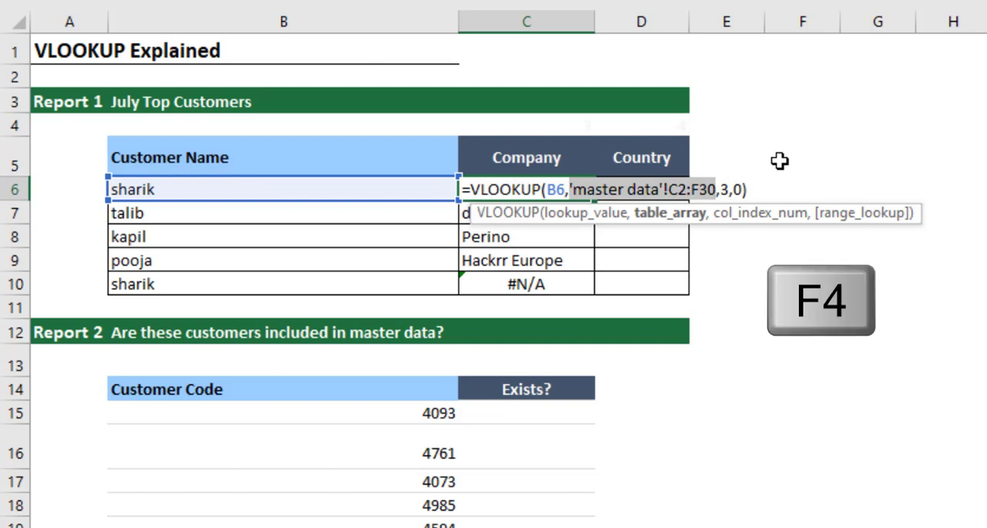
pyautogui.press('F4')
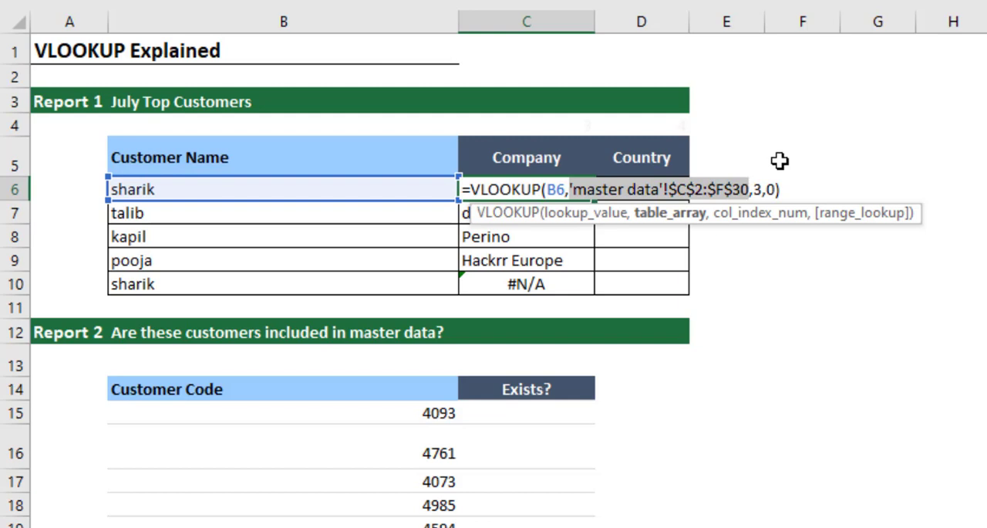
pyautogui.press('Return')
# Step: Fill the Company formula from C6 down through C10 and check the last row's lookup
pyautogui.press('Up')
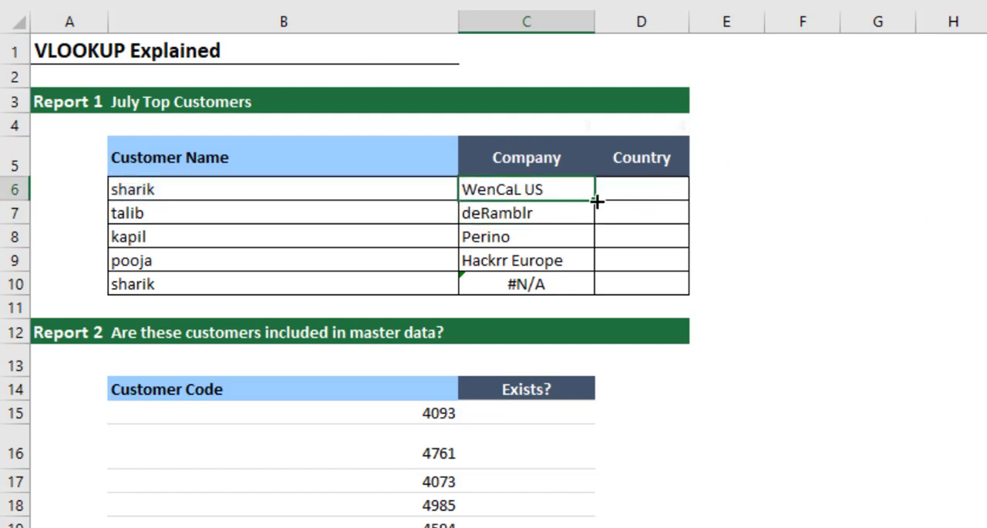
pyautogui.moveTo(596, 200); pyautogui.dragTo(592, 290)
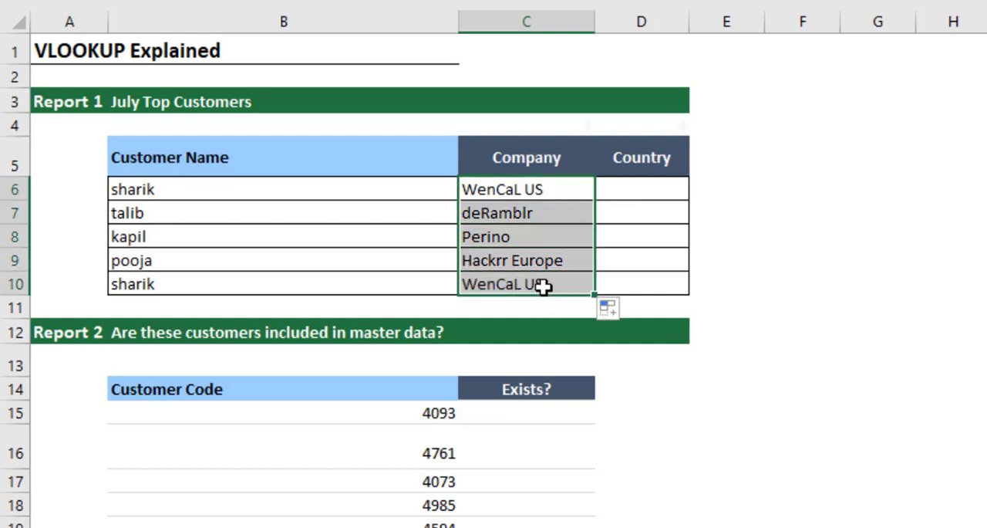
pyautogui.click(276, 284)
pyautogui.click(572, 291)
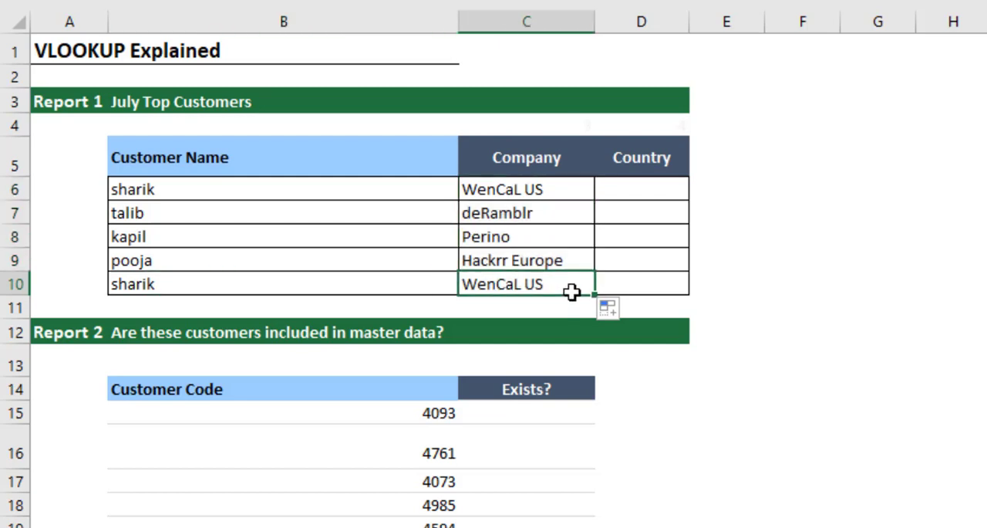
# Step: Replace the customer name in B6 with a different customer from the master data to test the Company lookup
pyautogui.click(317, 188)
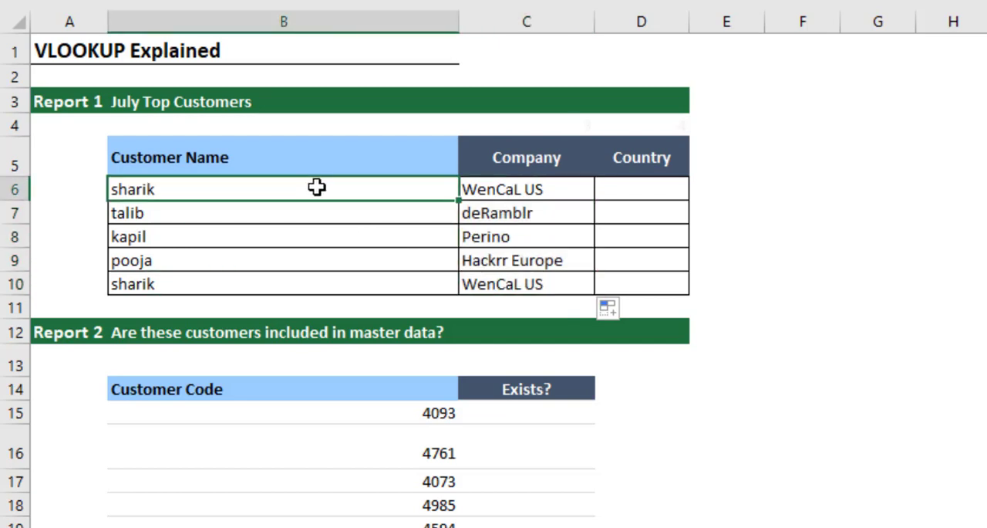
pyautogui.write('neelam')
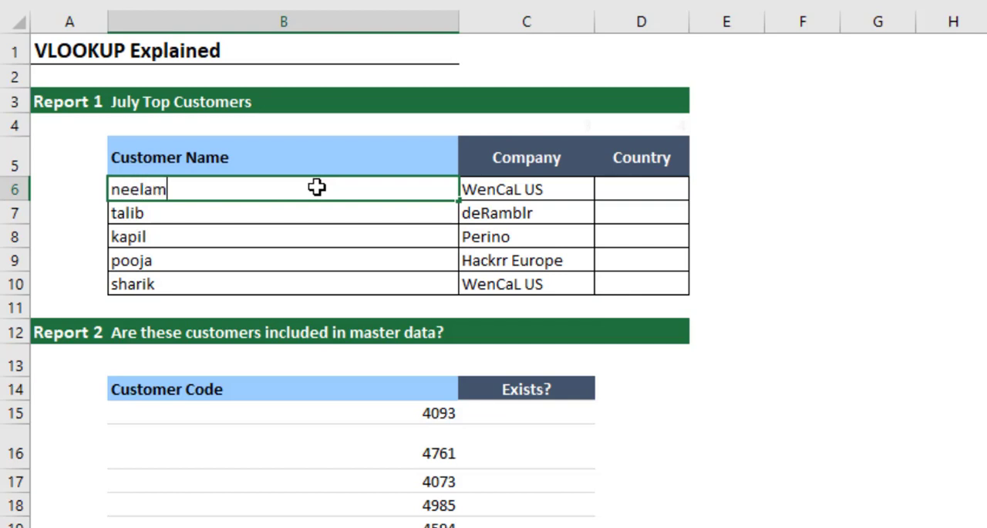
pyautogui.press('Return')
pyautogui.press('Up')
pyautogui.press('Right')
pyautogui.press('Right')
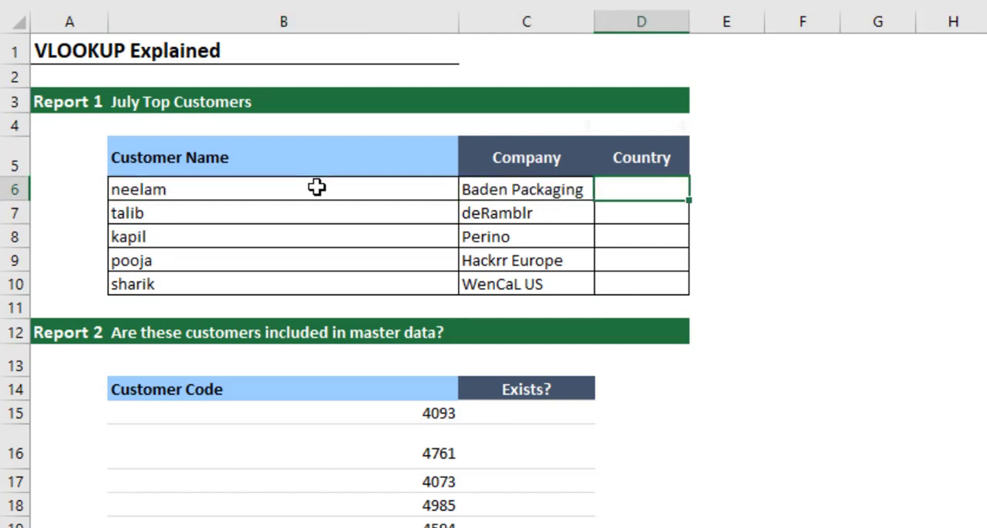
pyautogui.press('Left')
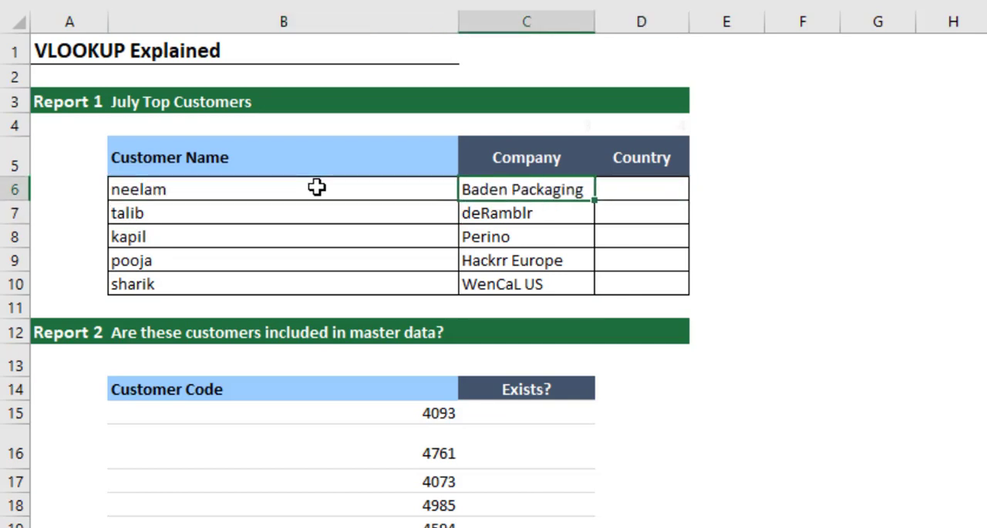
# Step: Copy the VLOOKUP formula from C6 across into the Country cell D6
pyautogui.click(642, 195)
pyautogui.click(548, 194)
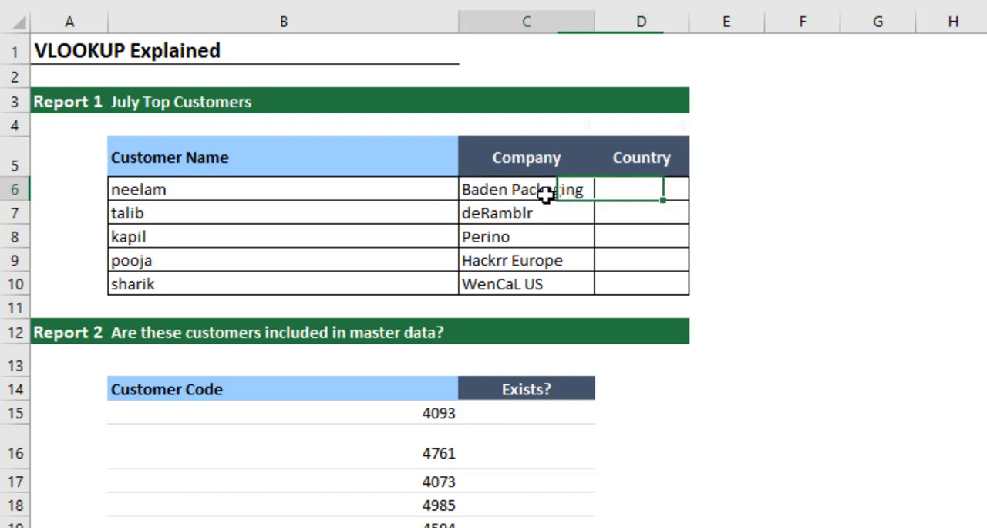
pyautogui.moveTo(595, 201); pyautogui.dragTo(648, 192)
pyautogui.click(654, 187)
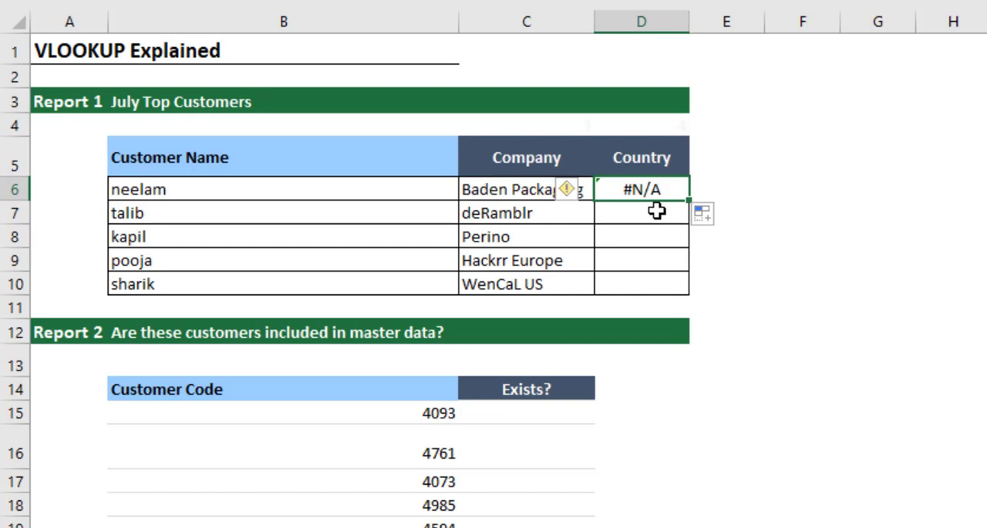
# Step: Change the lookup value in D6's VLOOKUP formula to the customer name cell B6
pyautogui.press('F2')
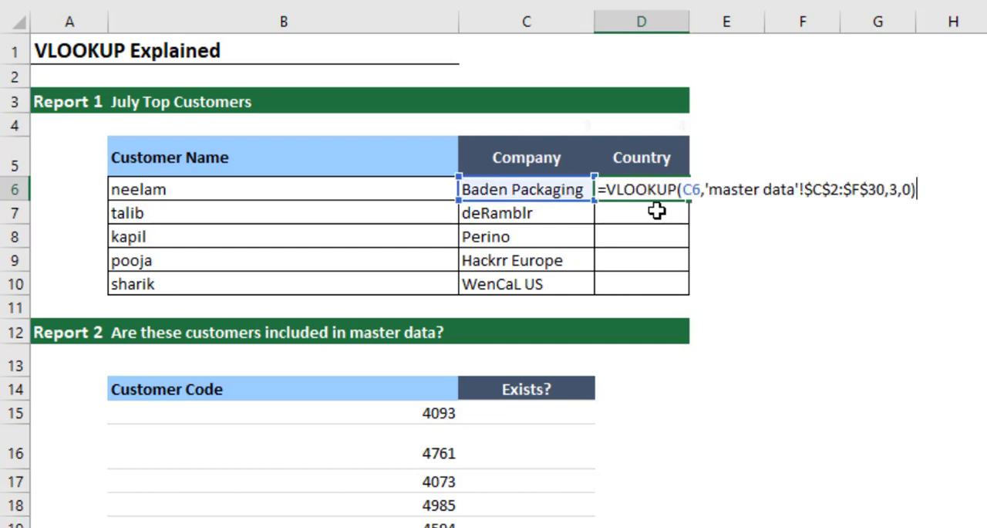
pyautogui.click(696, 192)
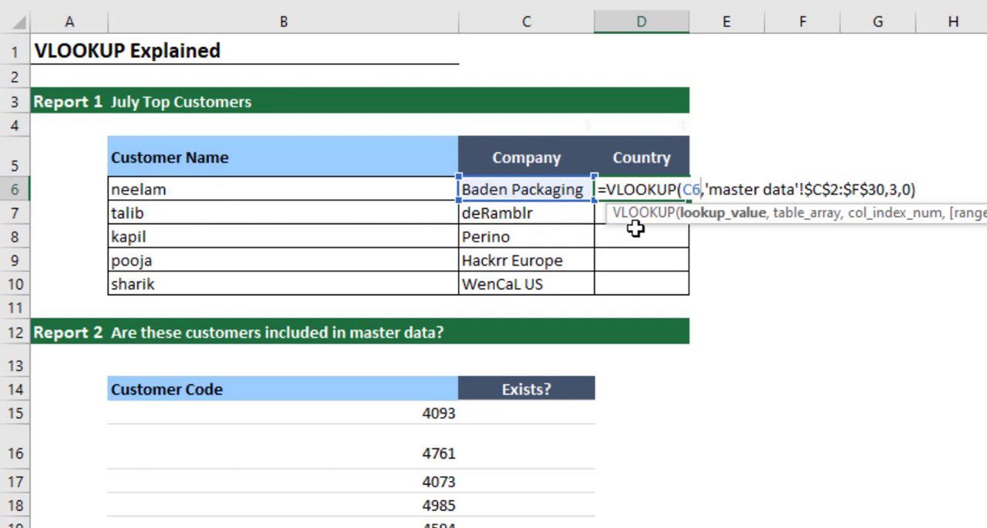
pyautogui.press('BackSpace')
pyautogui.press('BackSpace')
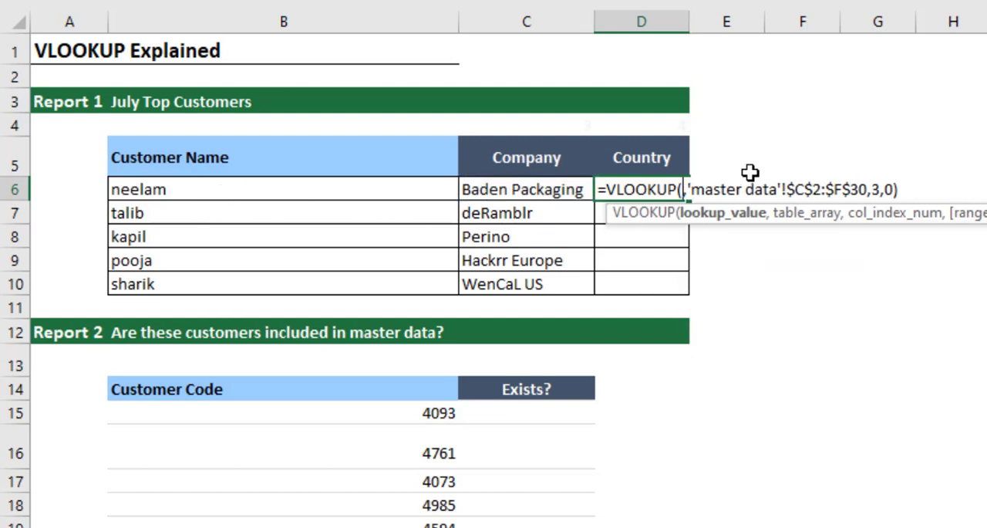
pyautogui.click(298, 190)
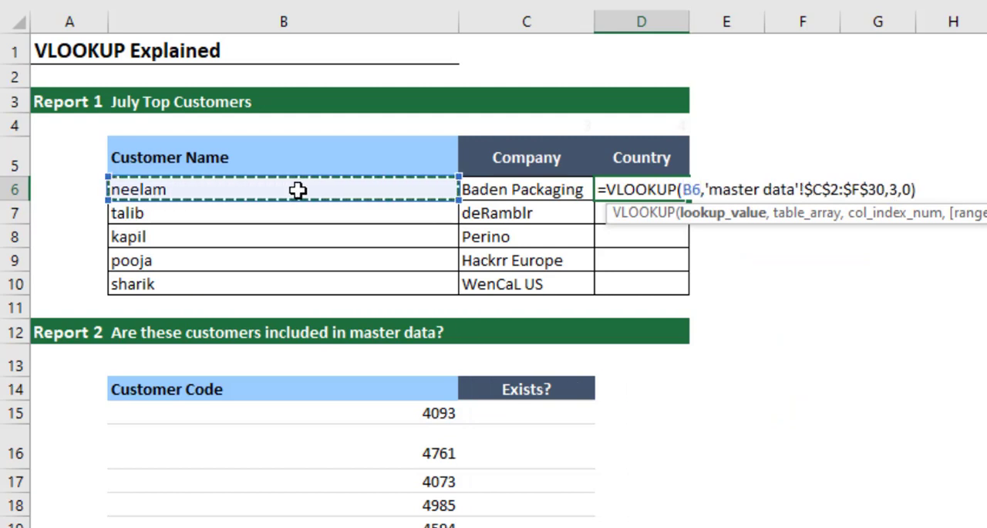
# Step: Set the column index in D6's VLOOKUP formula to 4 and commit the formula
pyautogui.press('End')
pyautogui.press('Left')
pyautogui.press('Left')
pyautogui.press('Left')
pyautogui.press('Left')
pyautogui.press('Left')
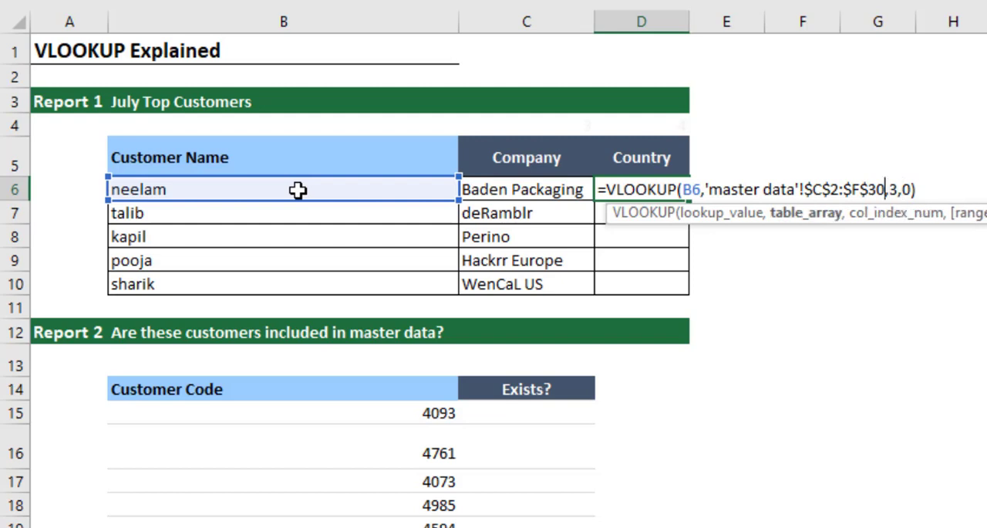
pyautogui.press('Right')
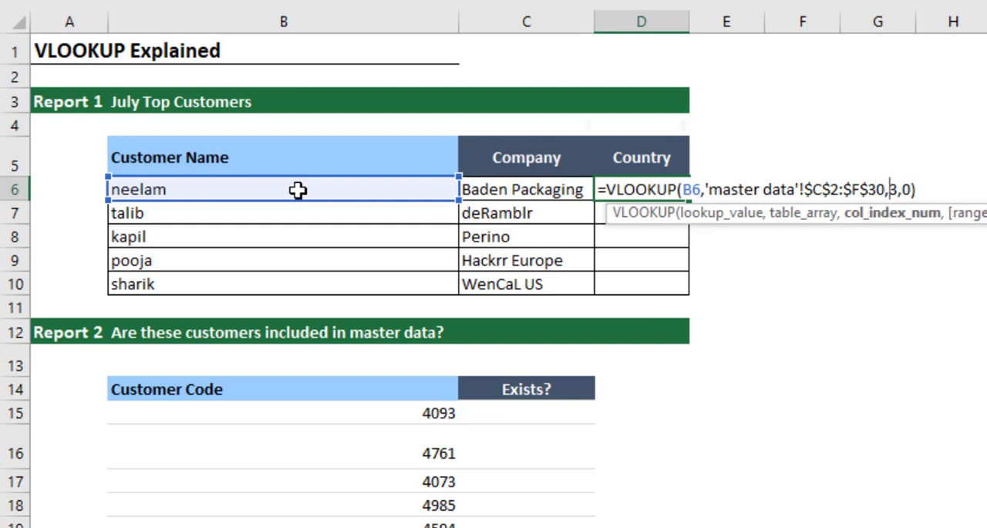
pyautogui.press('Right')
pyautogui.press('Left')
pyautogui.press('Right')
pyautogui.press('BackSpace')
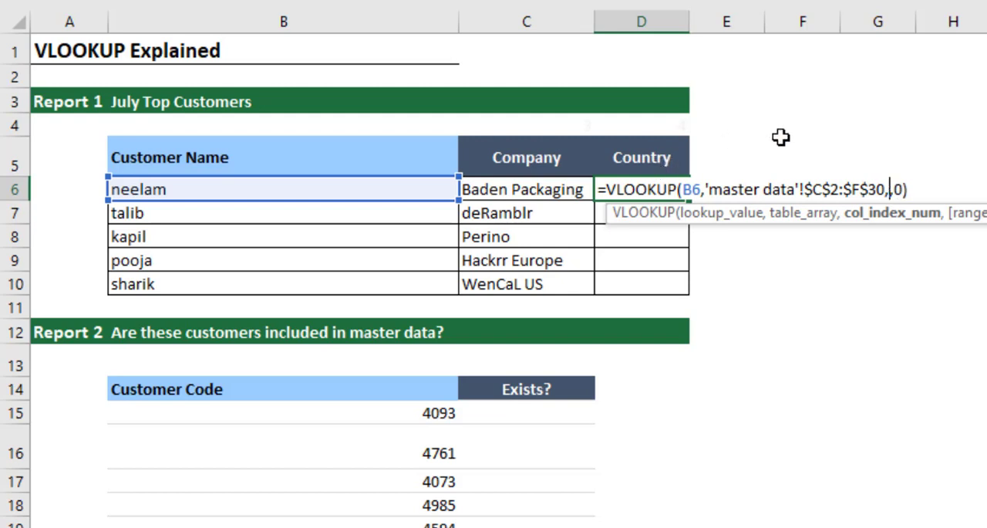
pyautogui.write('4')
pyautogui.press('Return')
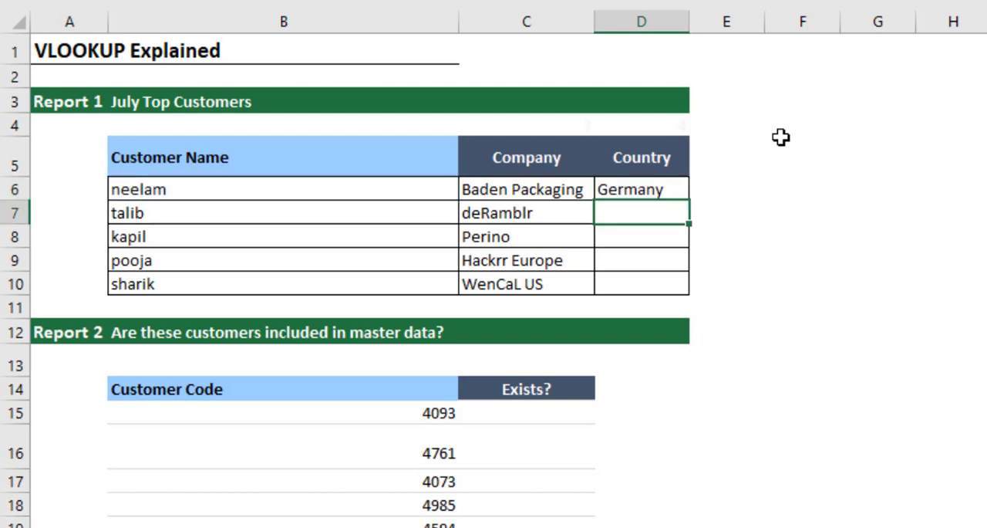
# Step: Fill the Country formula from D6 down through D10 in Report 1
pyautogui.press('Up')
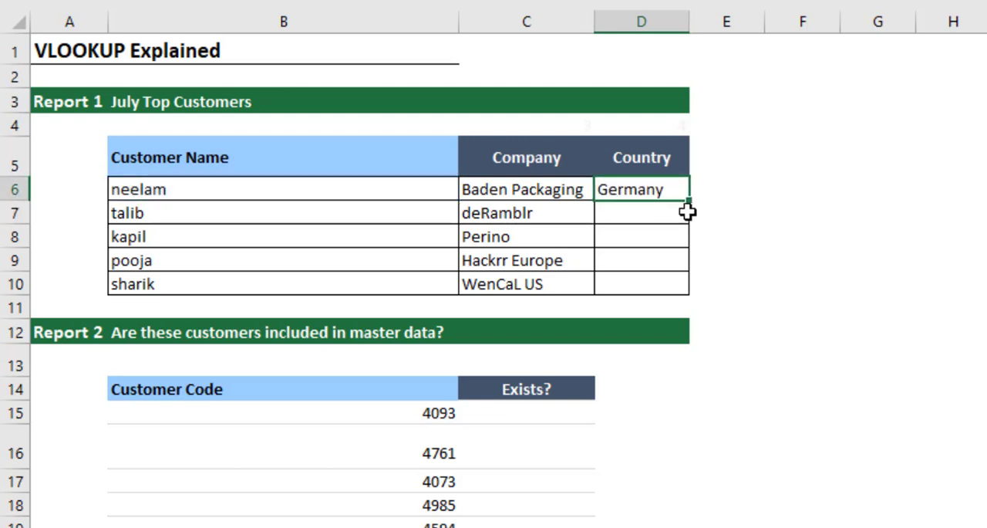
pyautogui.moveTo(690, 201); pyautogui.dragTo(690, 292)
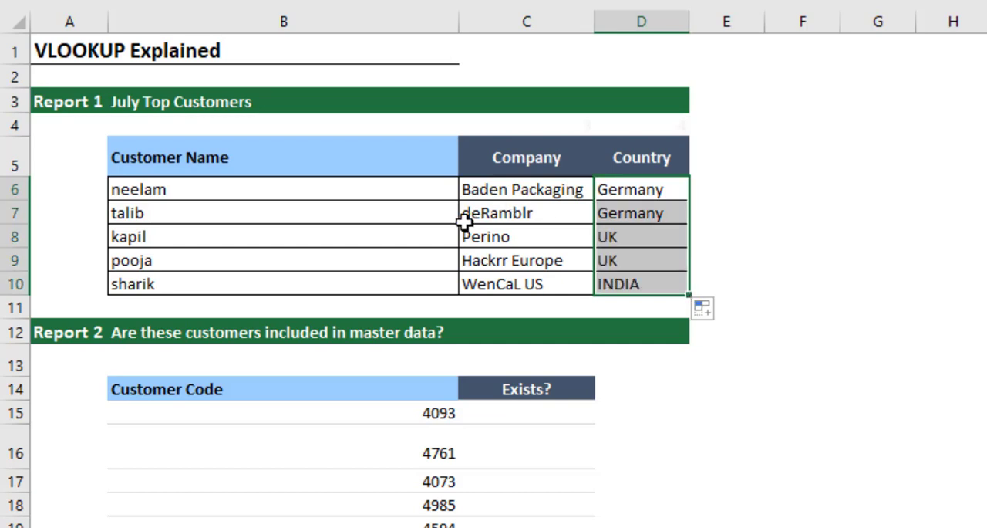
pyautogui.click(743, 229)
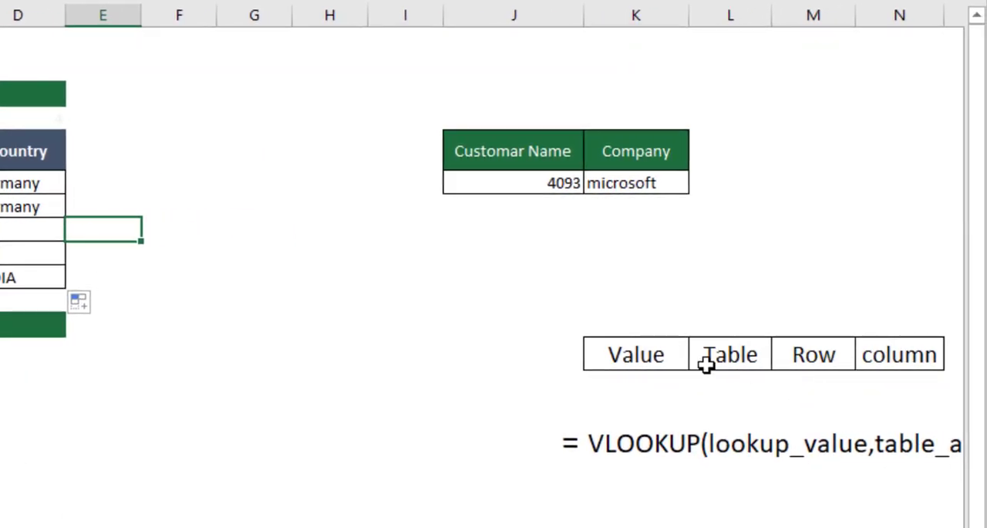
# Step: Review the Value, Table, Row and column labels against the arguments in the VLOOKUP syntax line below them
pyautogui.click(655, 363)
pyautogui.click(756, 366)
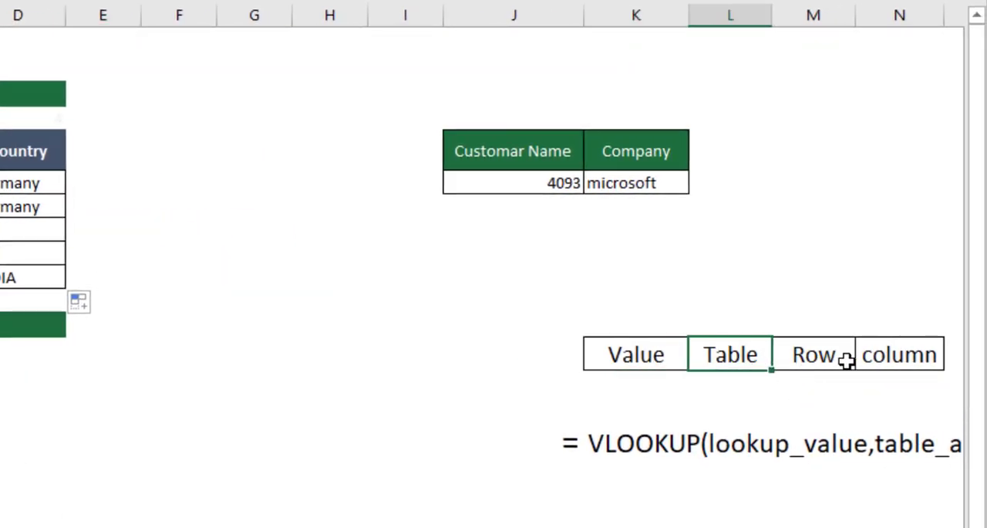
pyautogui.click(823, 355)
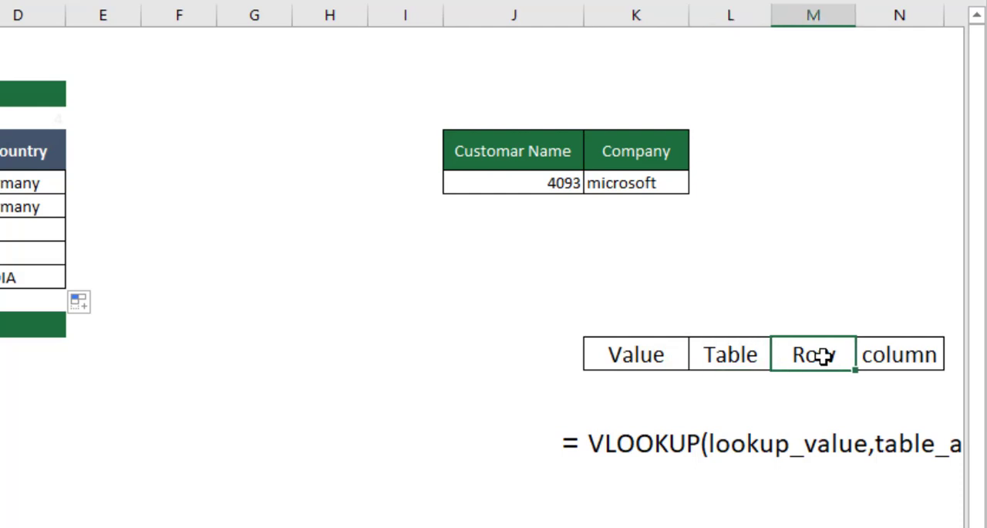
pyautogui.click(899, 351)
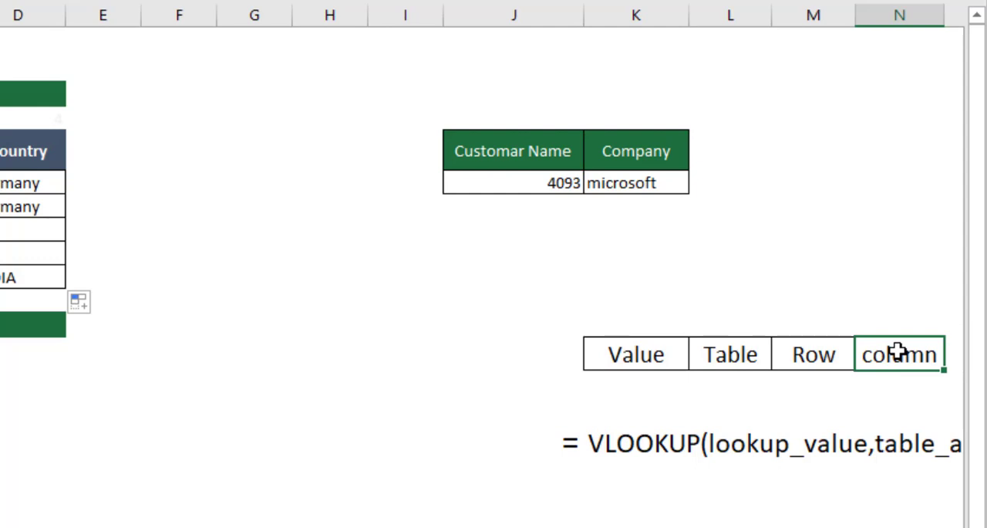
pyautogui.hscroll(2, 548, 384)
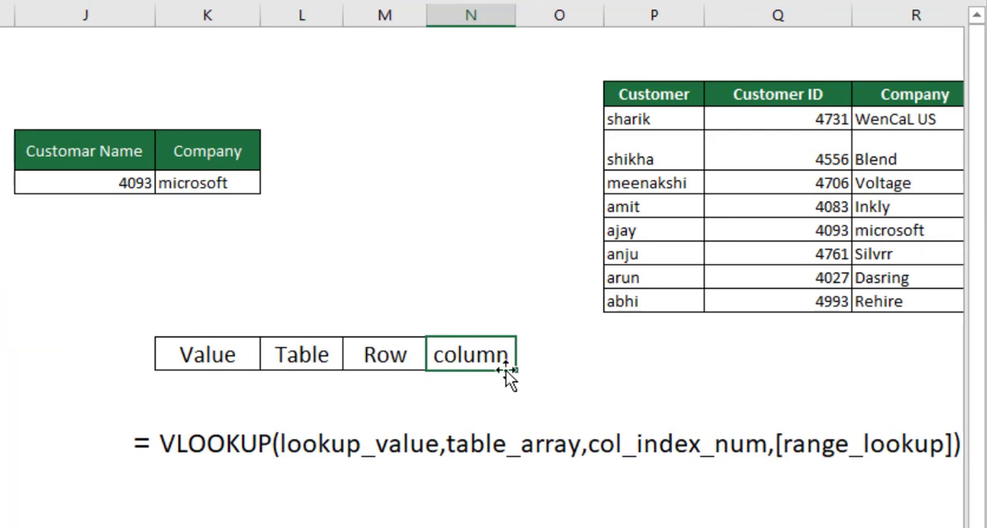
pyautogui.click(830, 451)
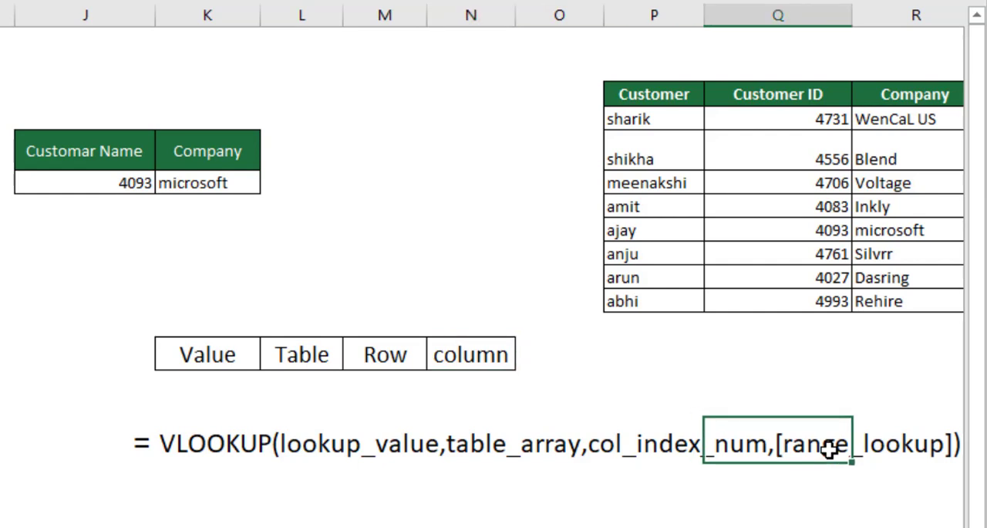
pyautogui.click(768, 488)
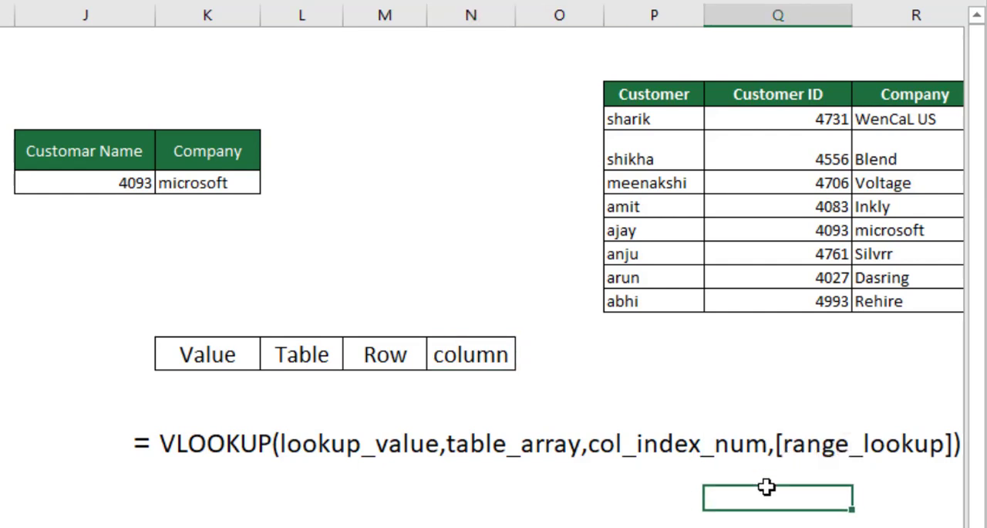